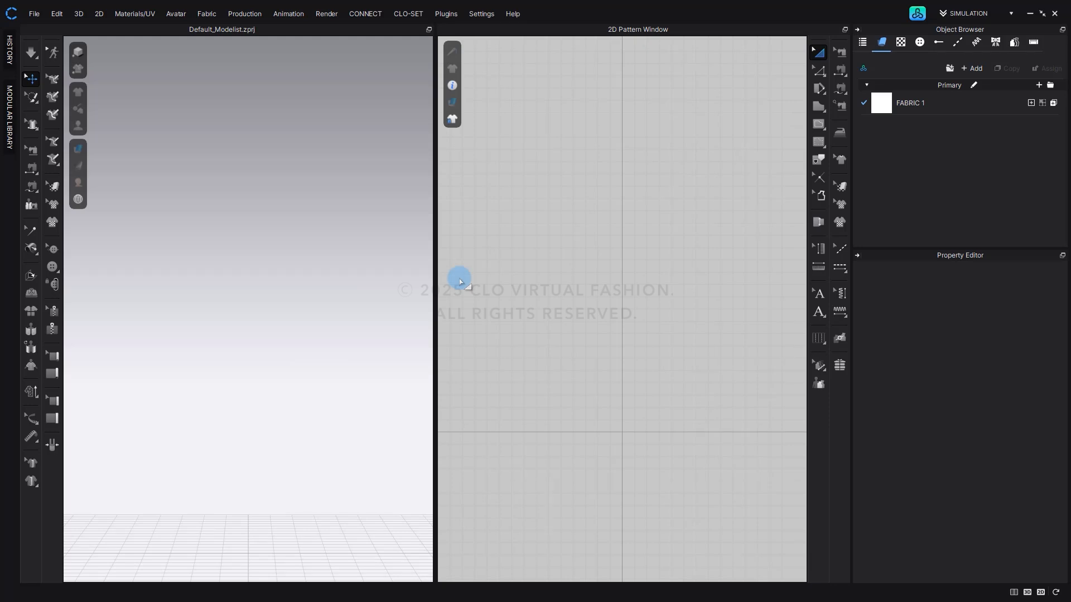
Open 14_01_Colorway.zprj from the 14. Colorway folder of the CLO Essential Workflow company library in CLO-SET.
click(461, 281)
key(Tab)
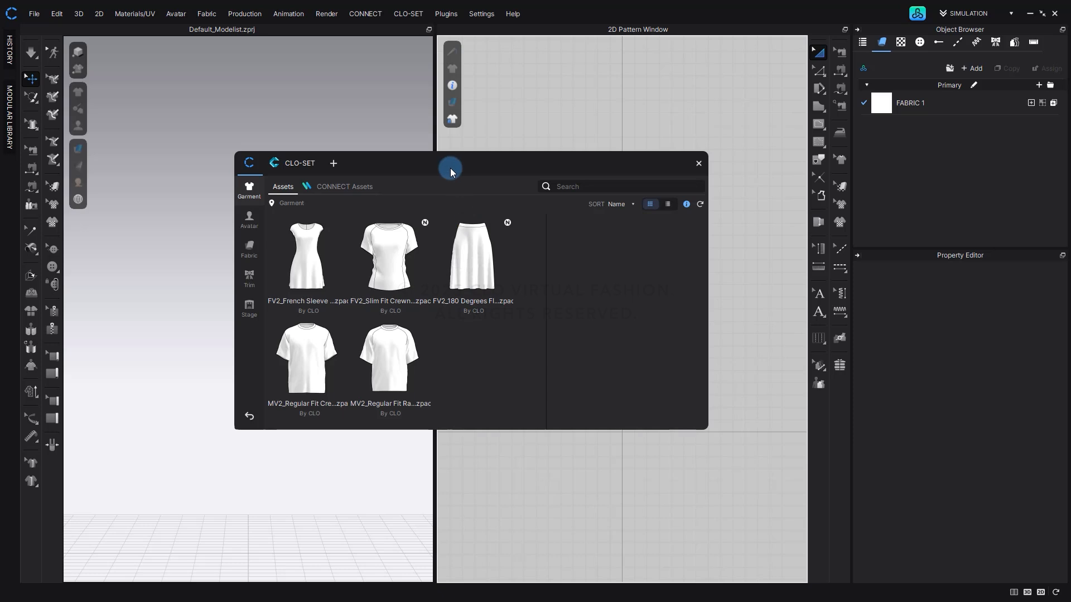
click(300, 163)
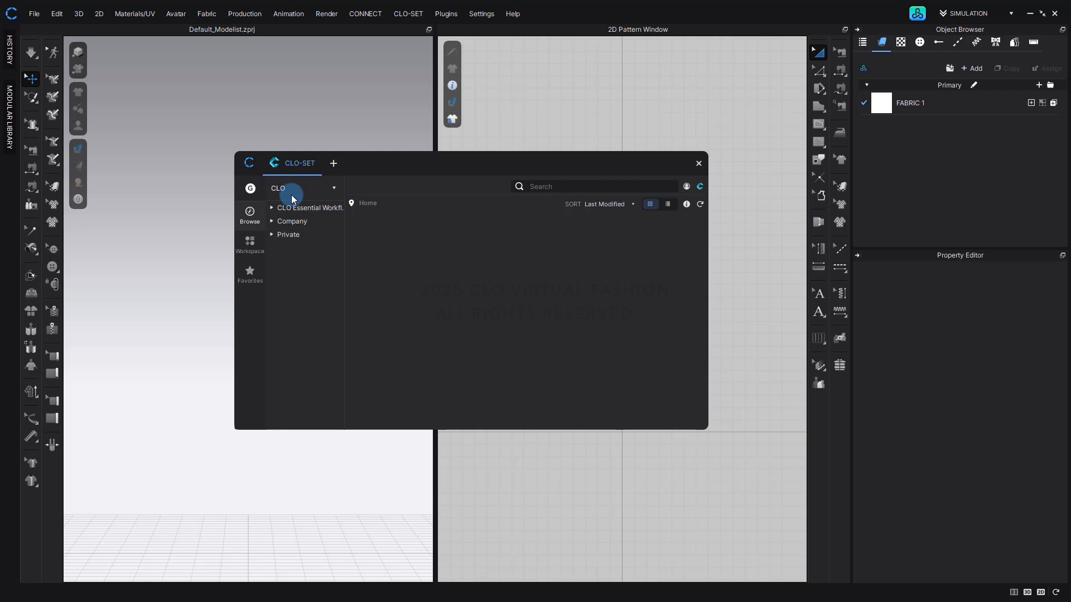
click(272, 208)
click(283, 219)
drag(342, 216, 437, 218)
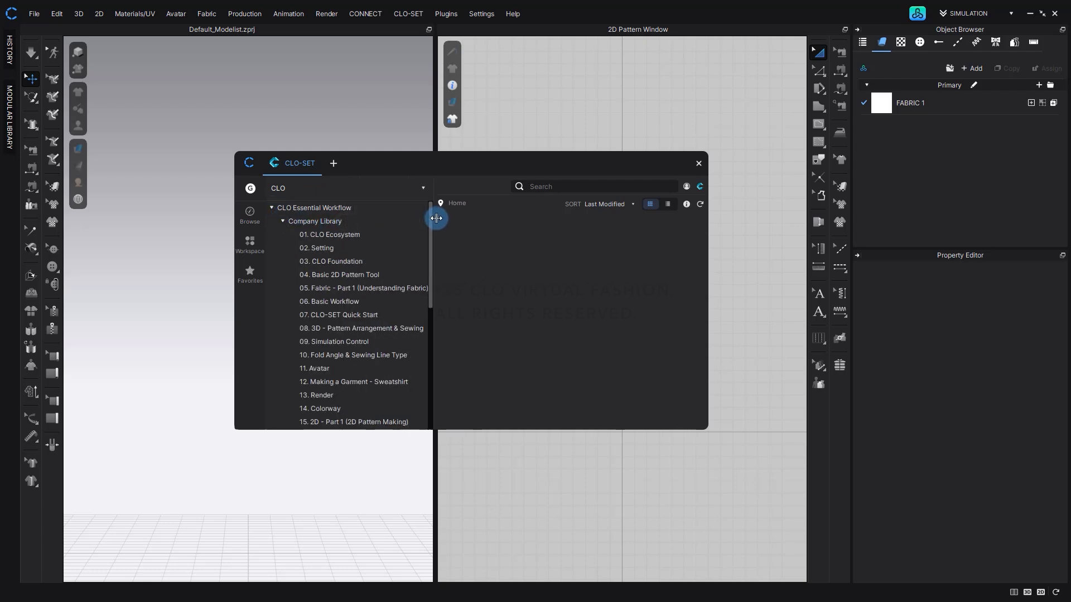
click(350, 411)
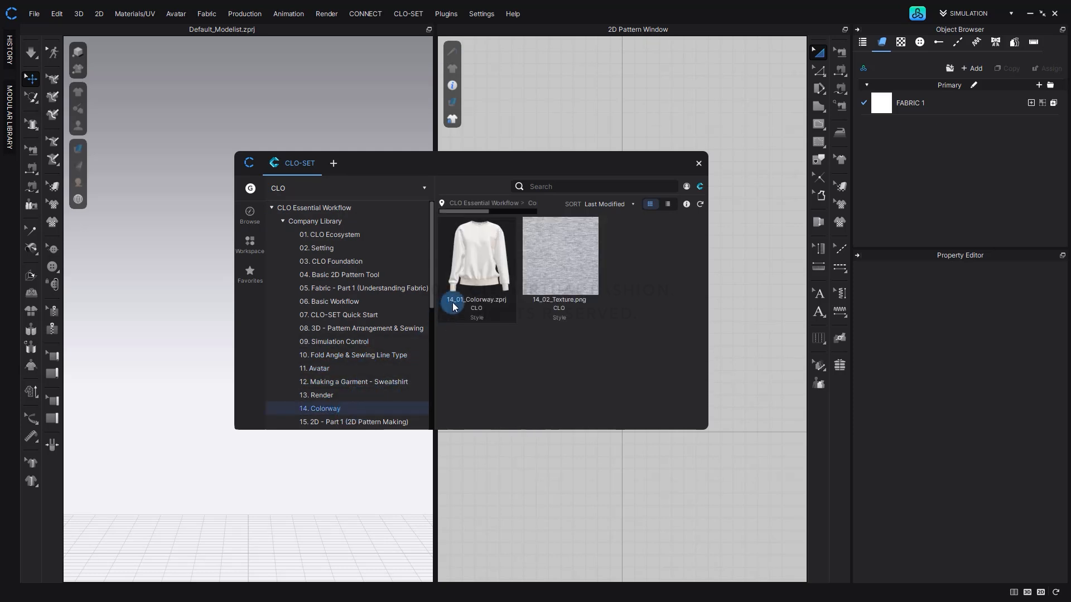
double_click(471, 287)
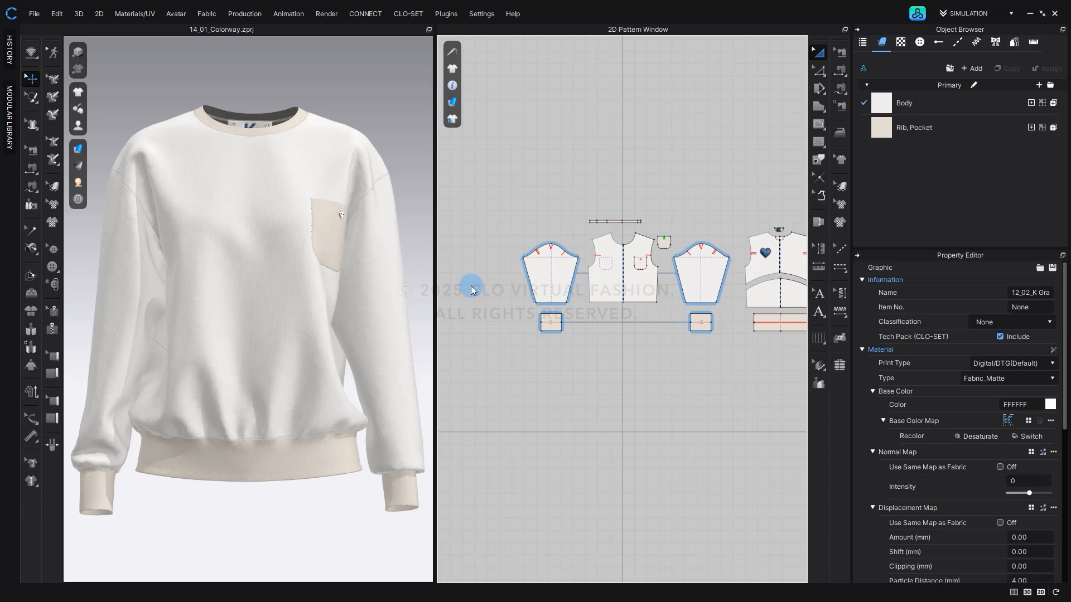
Open the Colorway Editor and close it again.
click(242, 14)
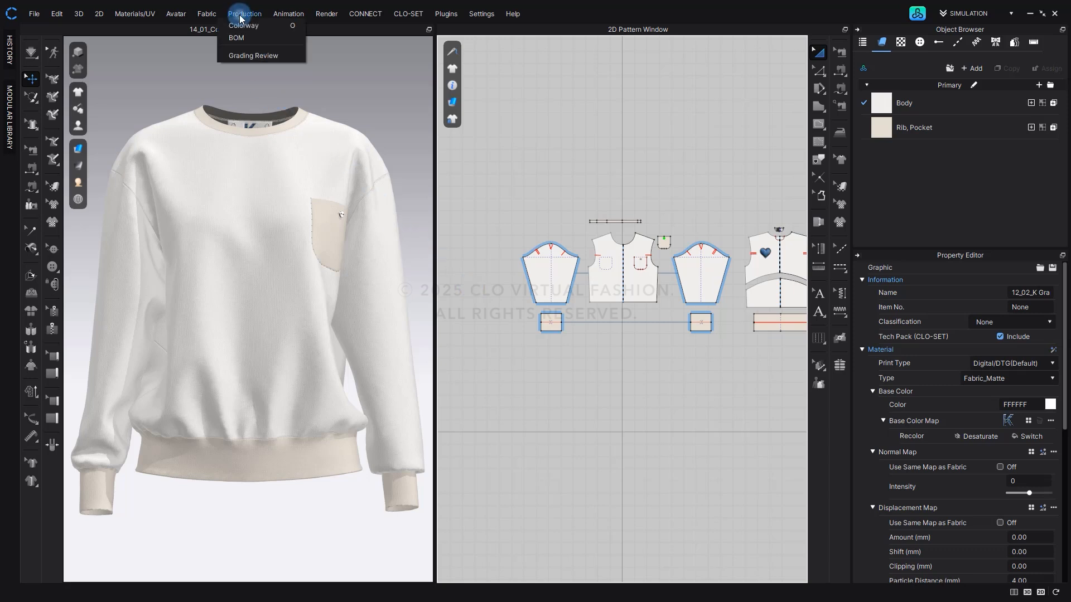
click(242, 26)
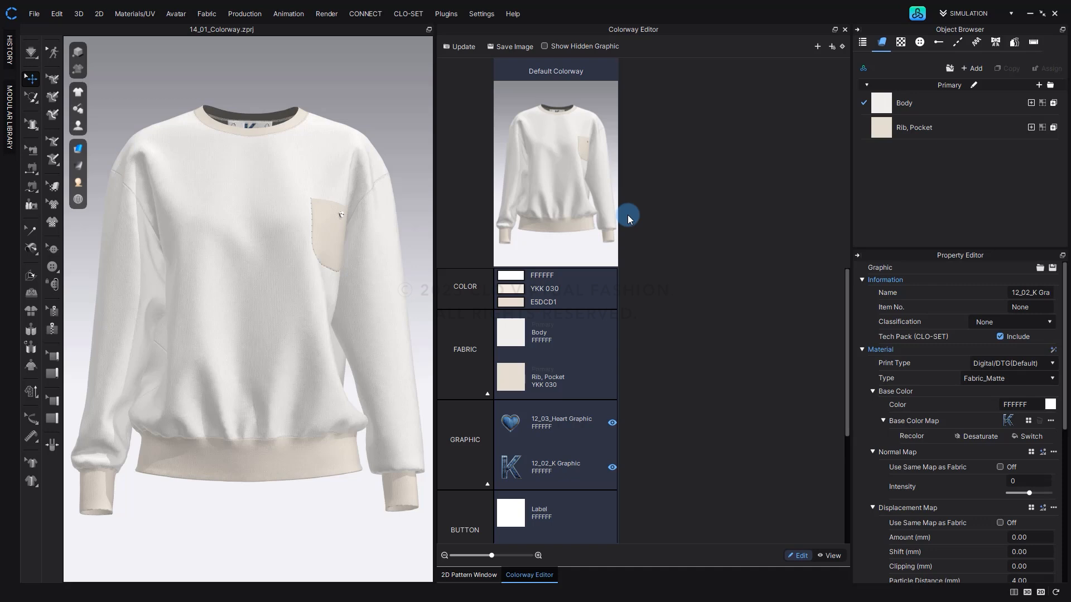
click(845, 30)
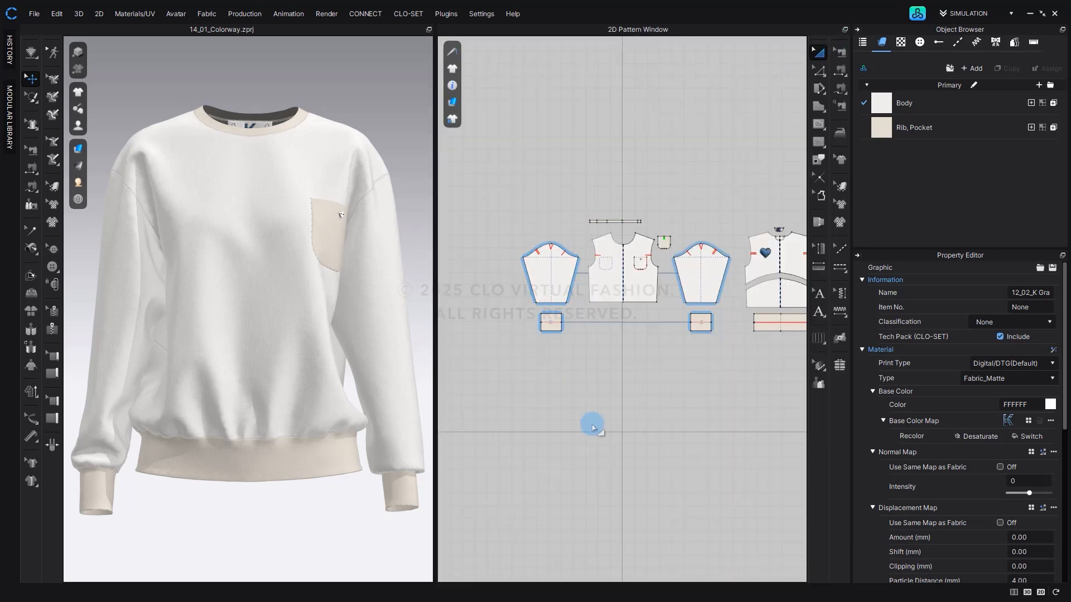
Open the Colorway Editor, dock it side by side with the 2D Pattern Window, and close it.
click(592, 427)
key(F10)
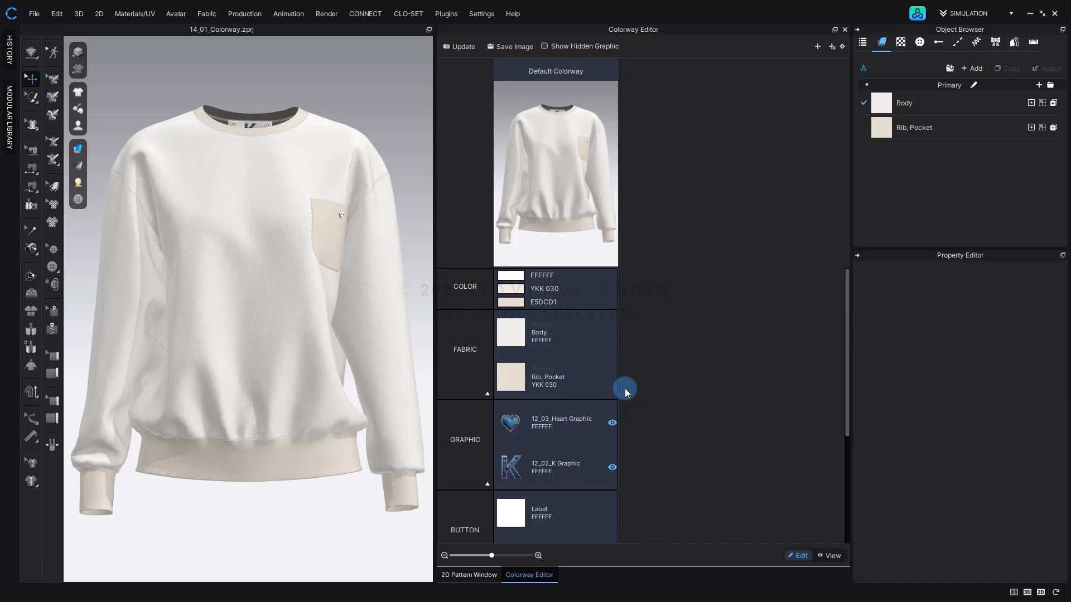
click(475, 574)
click(522, 575)
drag(833, 32, 458, 62)
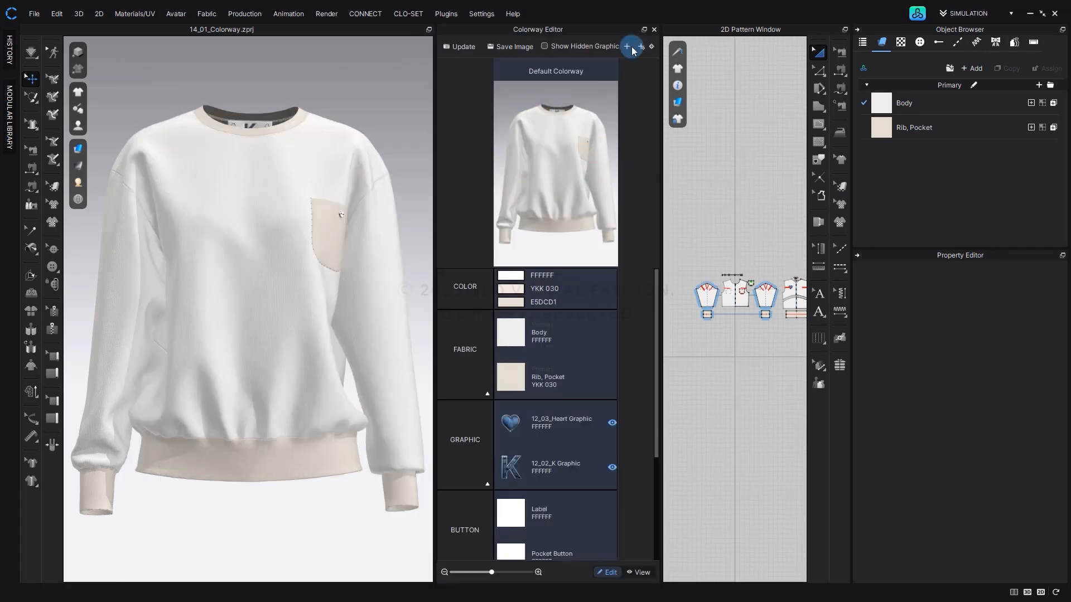
click(655, 29)
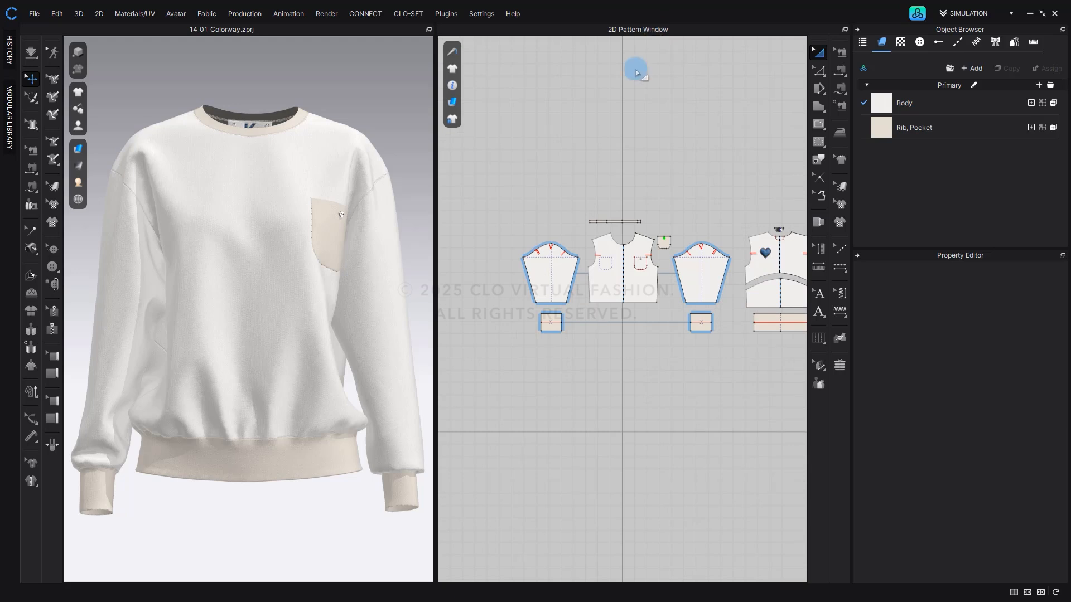
Reopen the Colorway Editor and review the Default Colorway's sections from Color down to Topstitch.
click(626, 101)
key(F10)
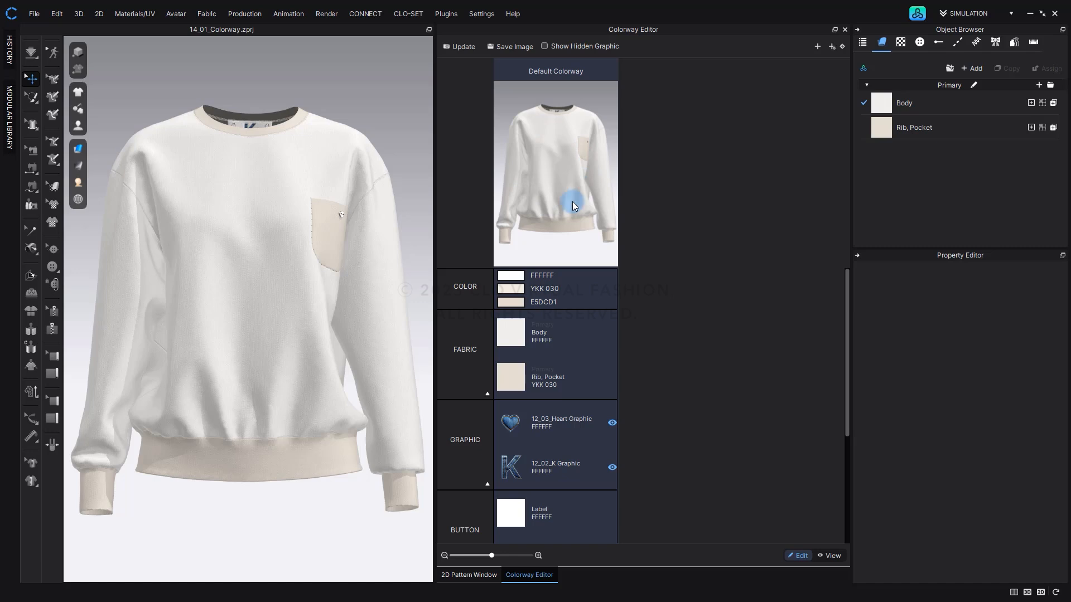
scroll(464, 430, down, 5)
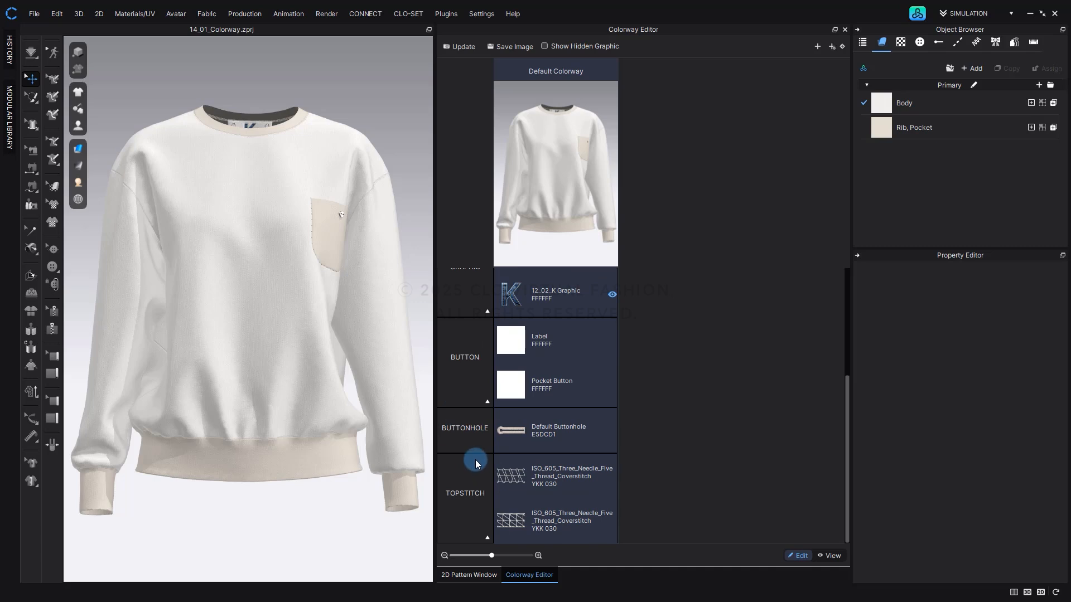
scroll(475, 459, up, 4)
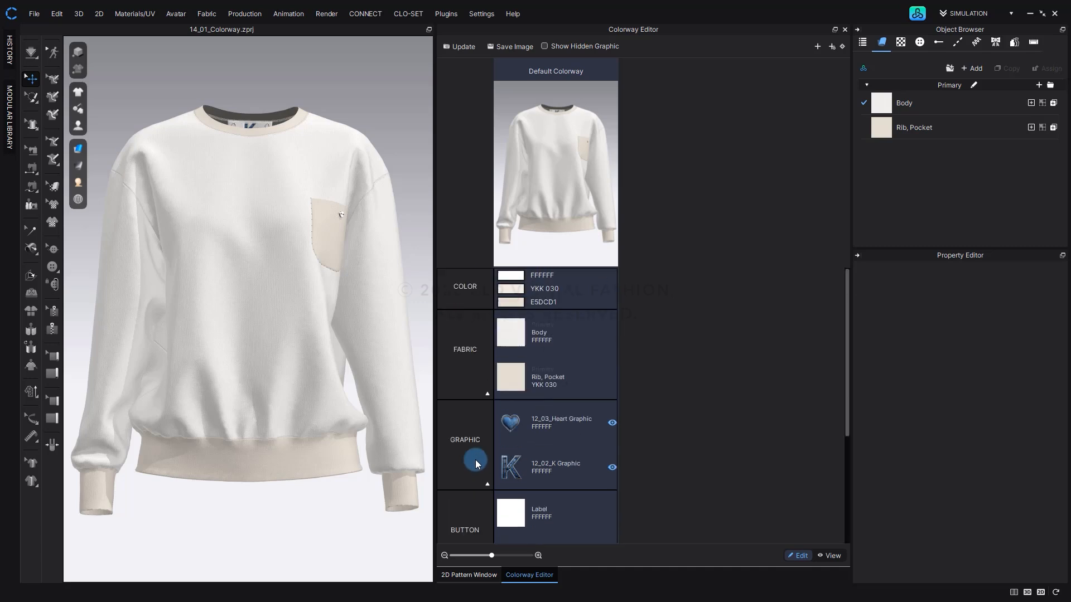
Collapse the Fabric and Graphic sections of the colorway list and expand both again.
click(488, 395)
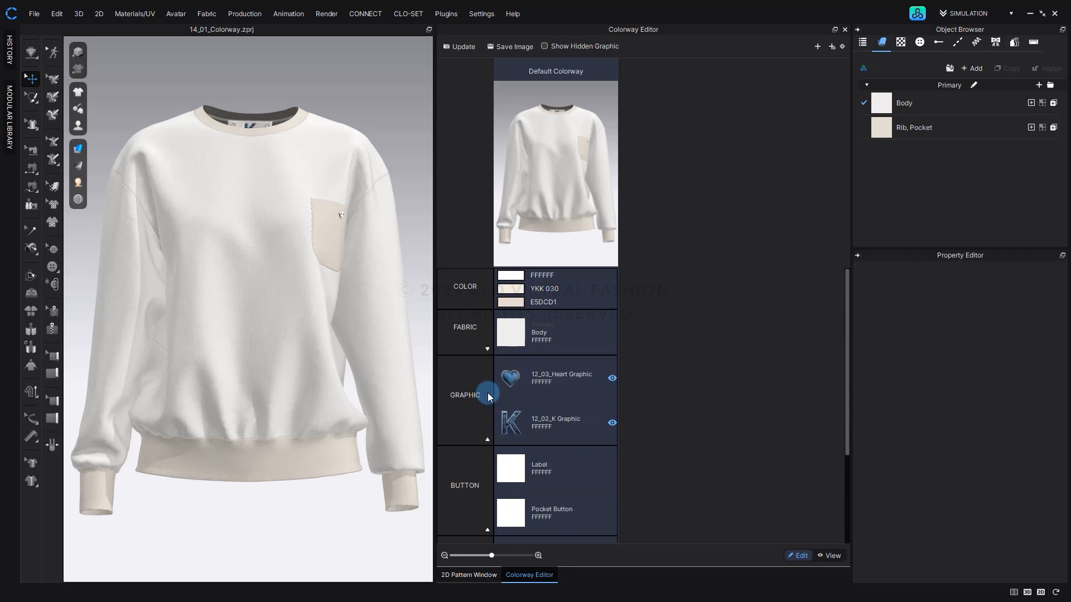
click(487, 440)
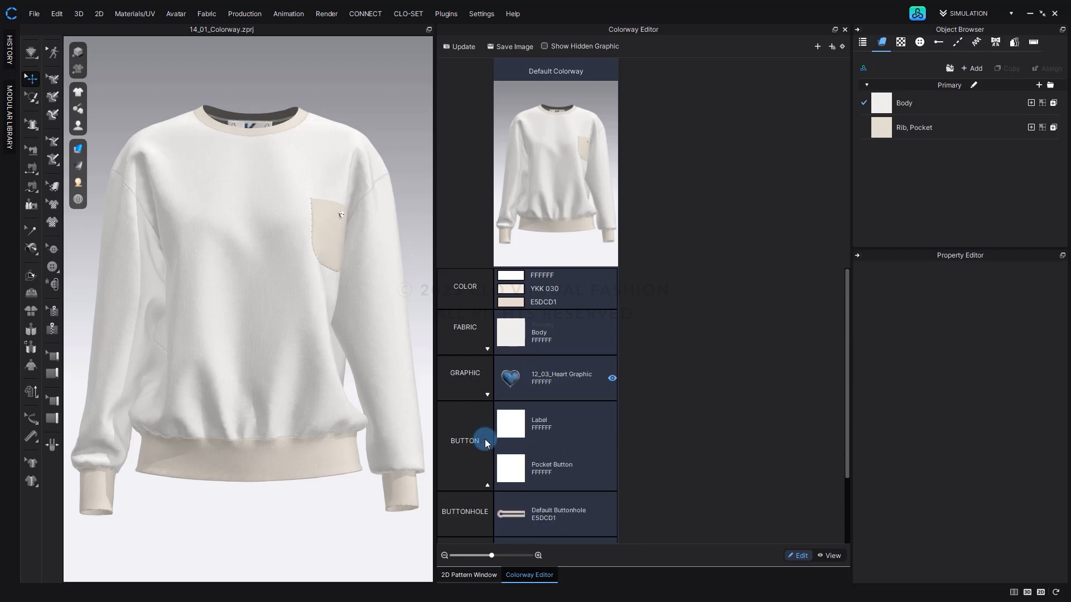
click(487, 395)
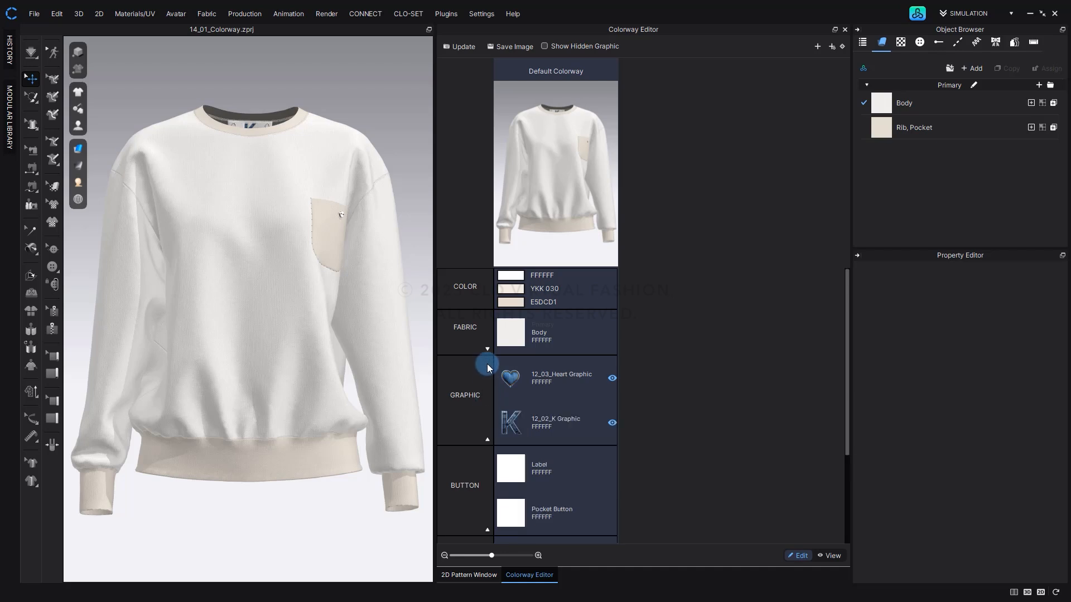
click(487, 349)
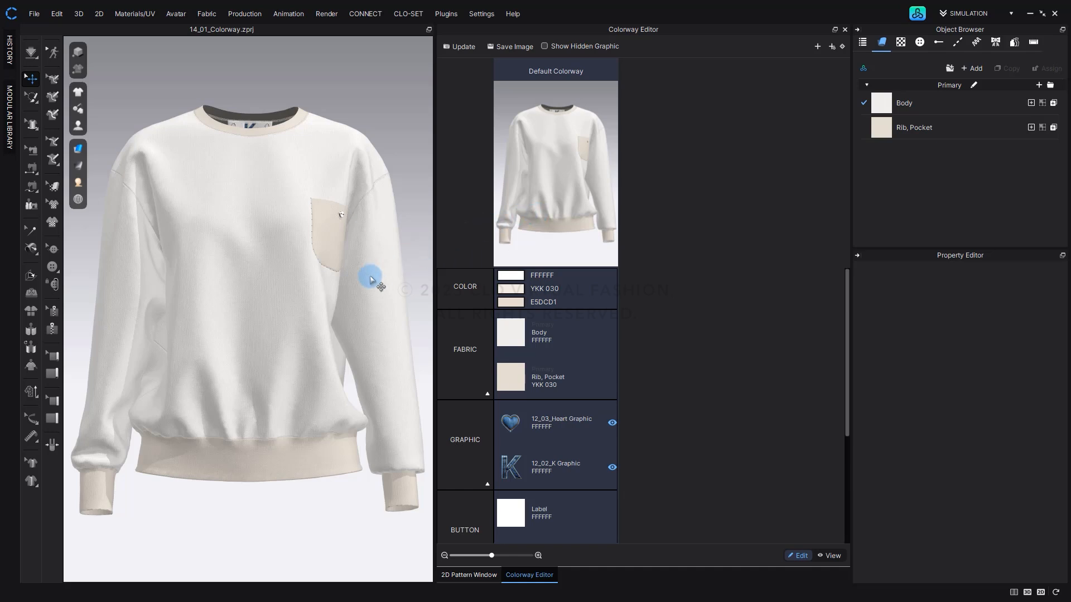
Update the Default Colorway thumbnail with the garment turned to an angle, and once more from the front.
right_drag(372, 279, 412, 275)
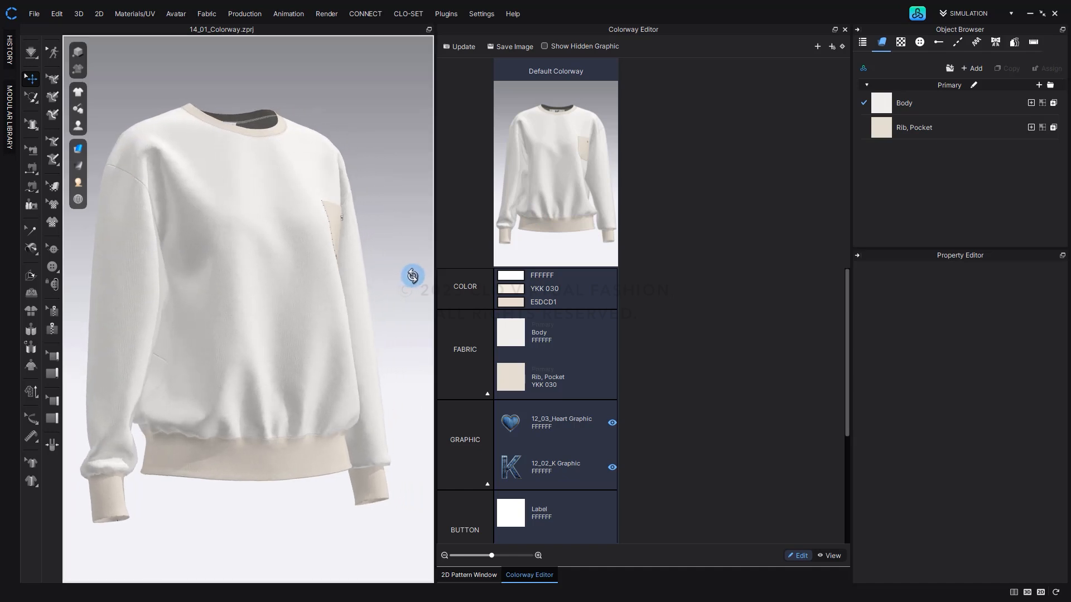
click(452, 54)
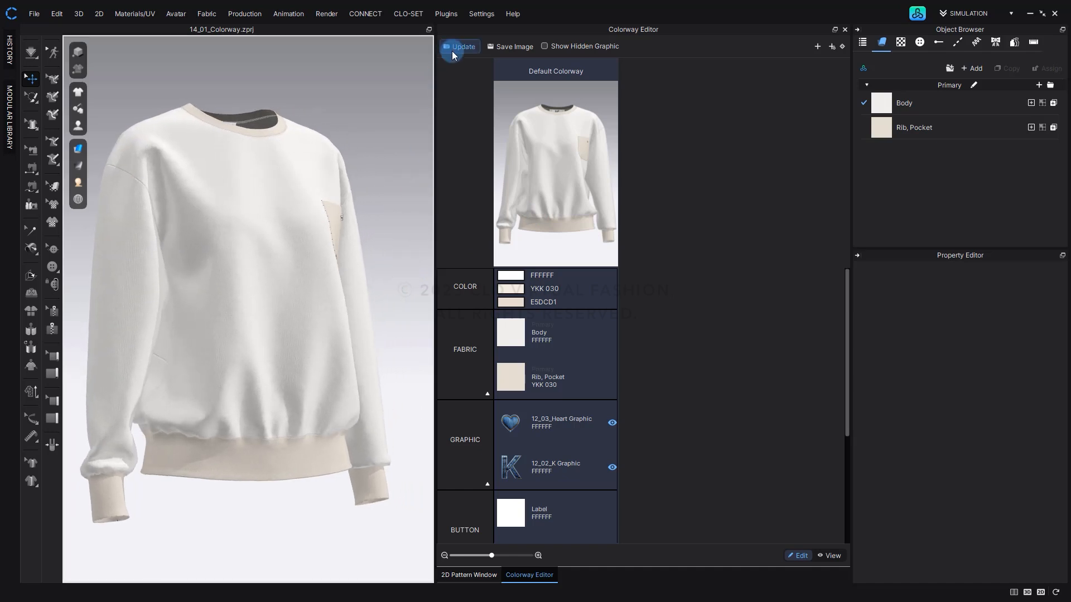
right_drag(357, 280, 320, 280)
click(461, 48)
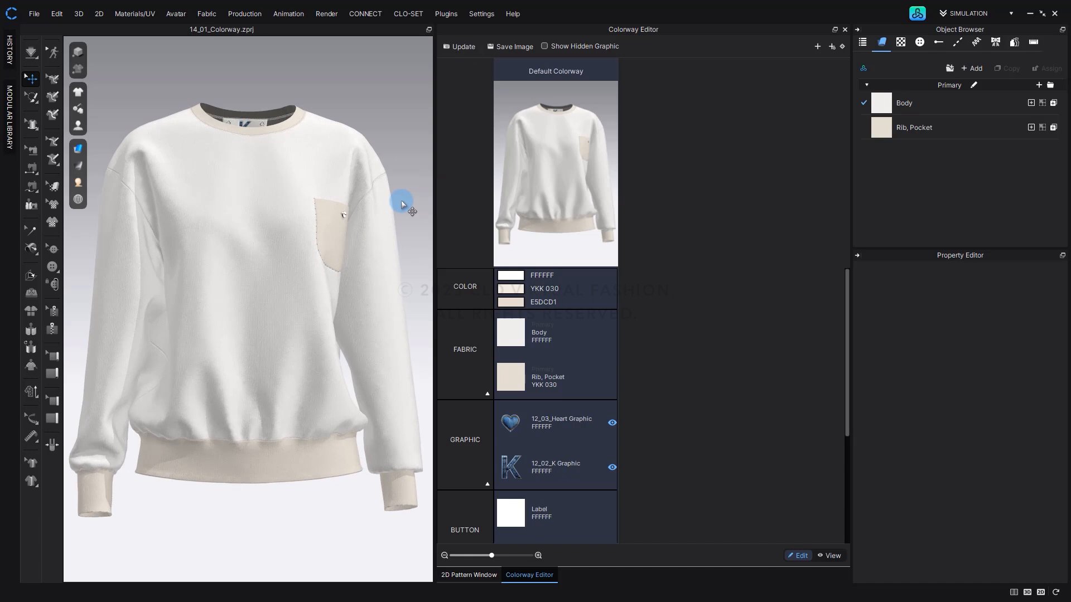
Shrink the colorway thumbnails, then check the View mode of the Colorway Editor and return to Edit mode.
click(490, 556)
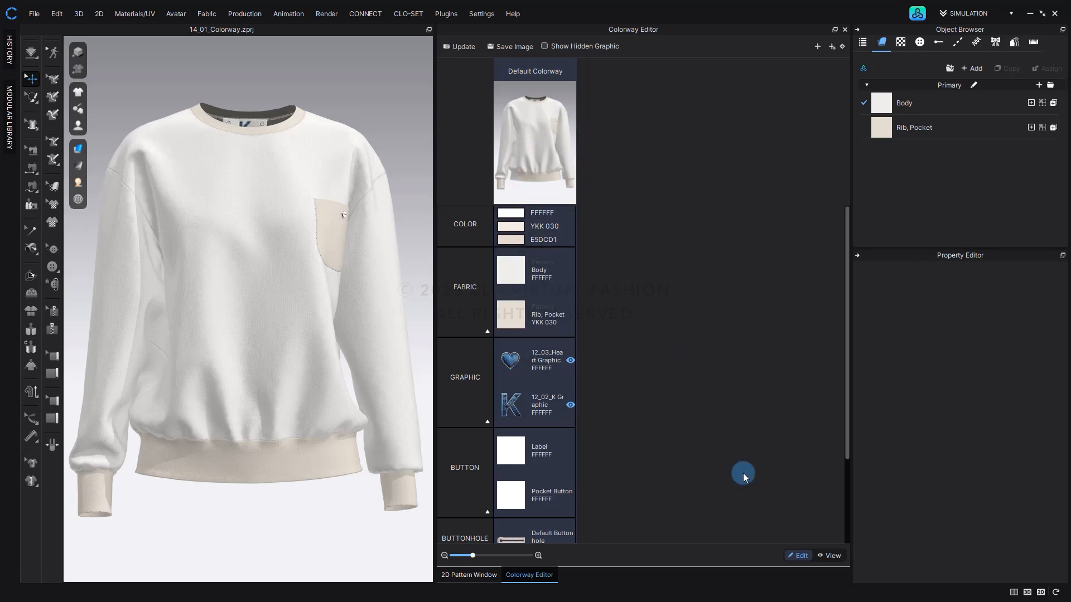
click(829, 556)
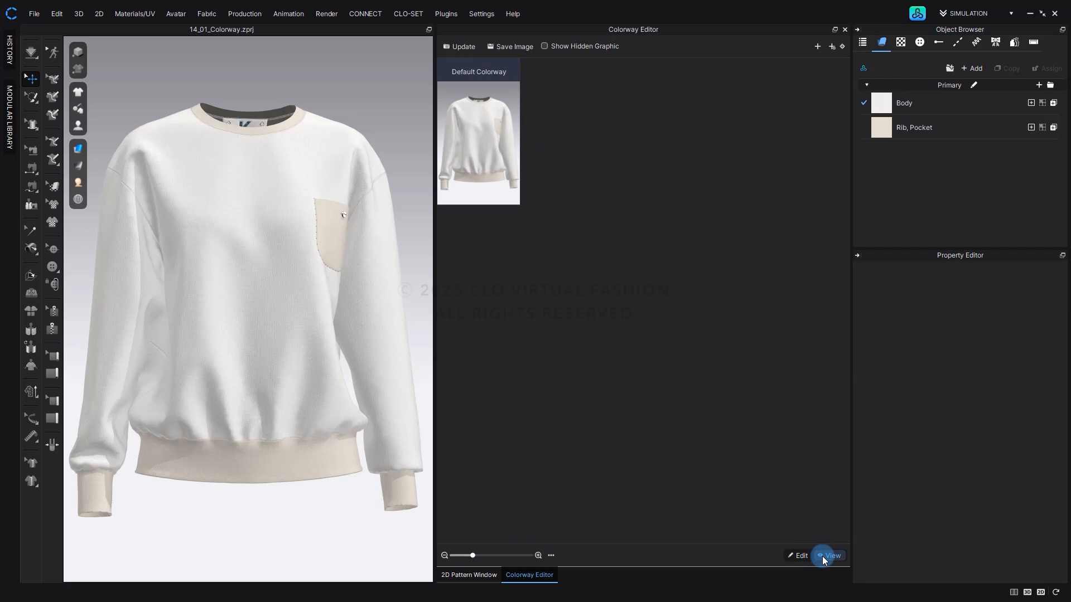
click(801, 556)
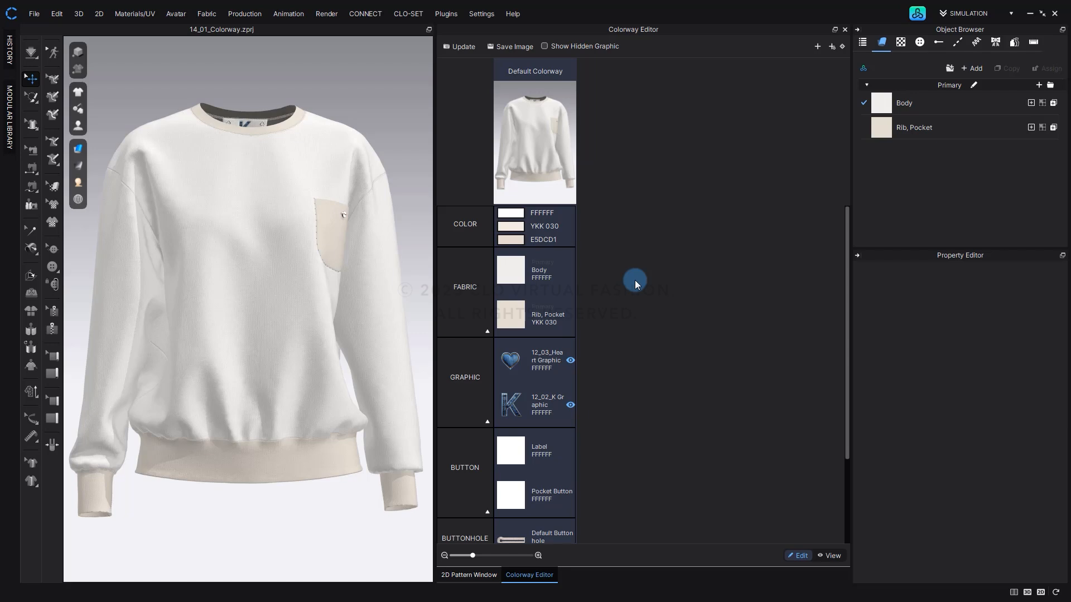
Add a new colorway beside the Default Colorway and open its name for editing, leaving the name as it is.
click(817, 47)
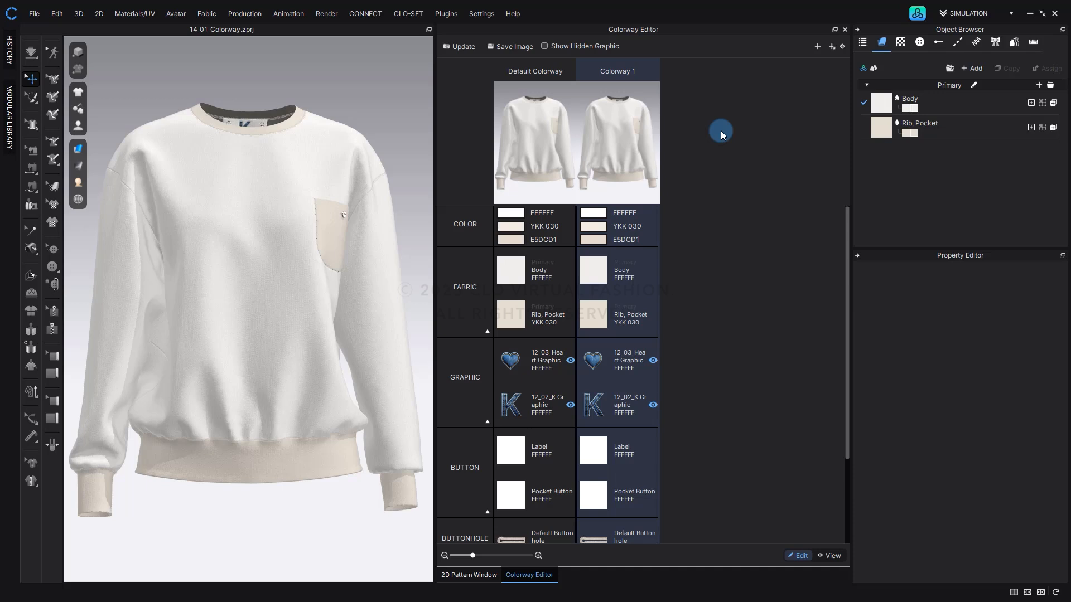
double_click(631, 74)
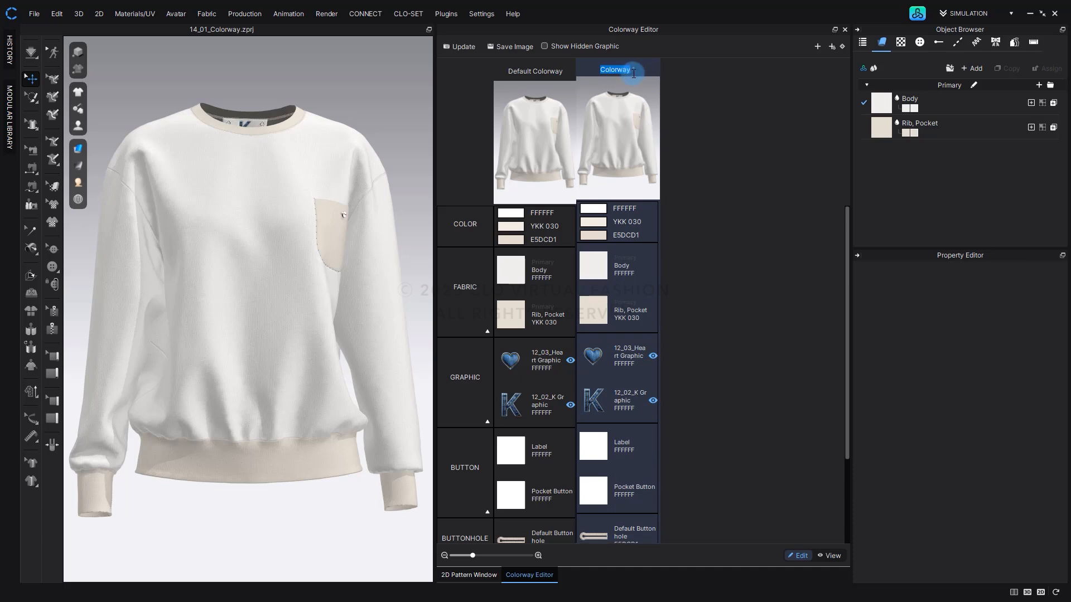
click(661, 68)
double_click(648, 68)
click(667, 86)
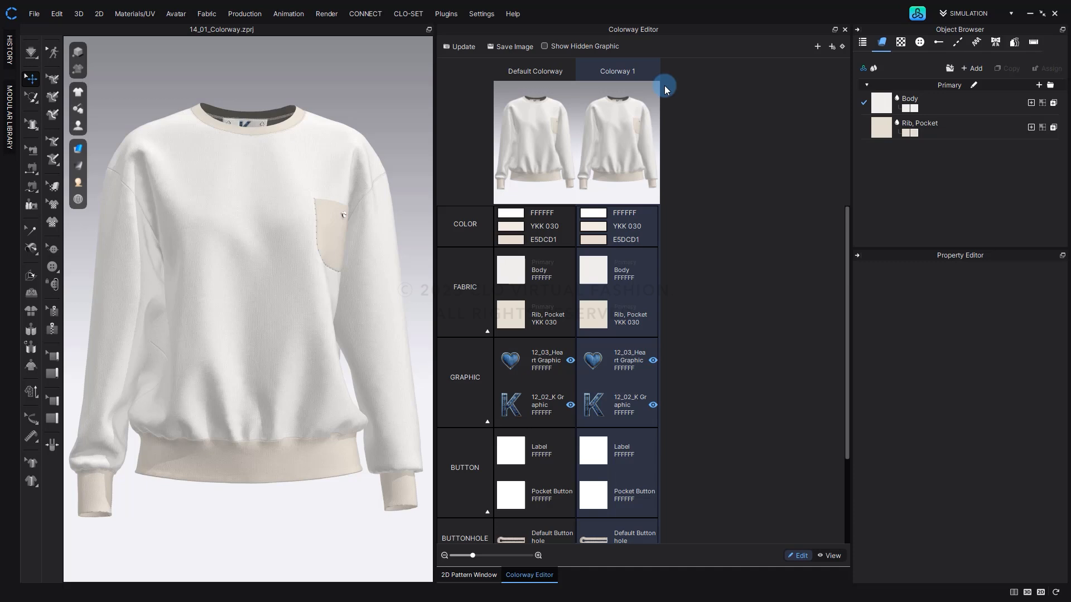
Set the Body fabric color in Colorway 1 to light pink FFB5B5 and update the colorway thumbnail.
click(605, 265)
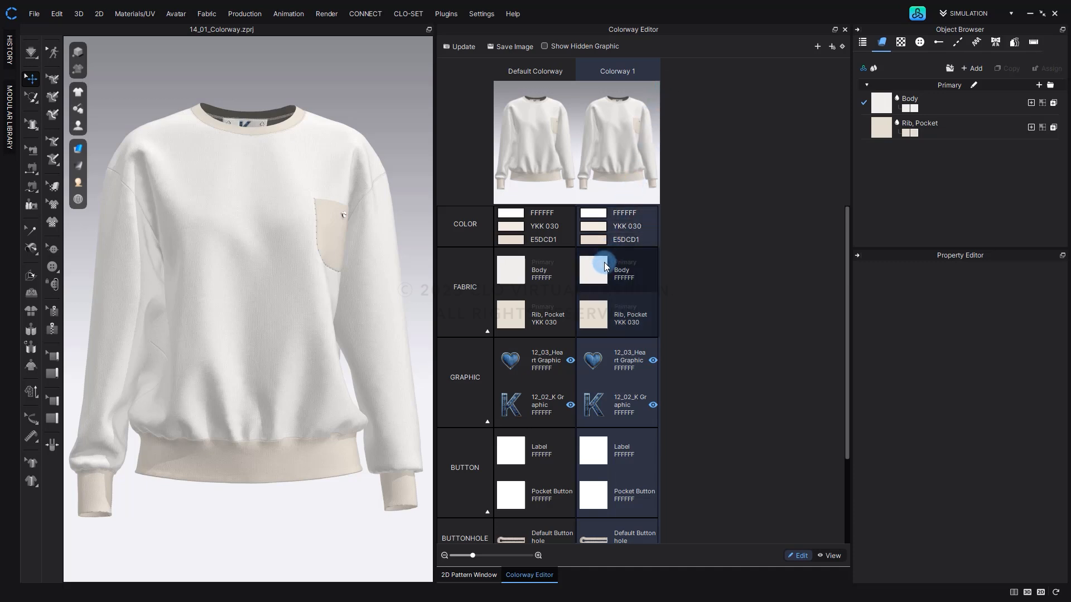
click(605, 265)
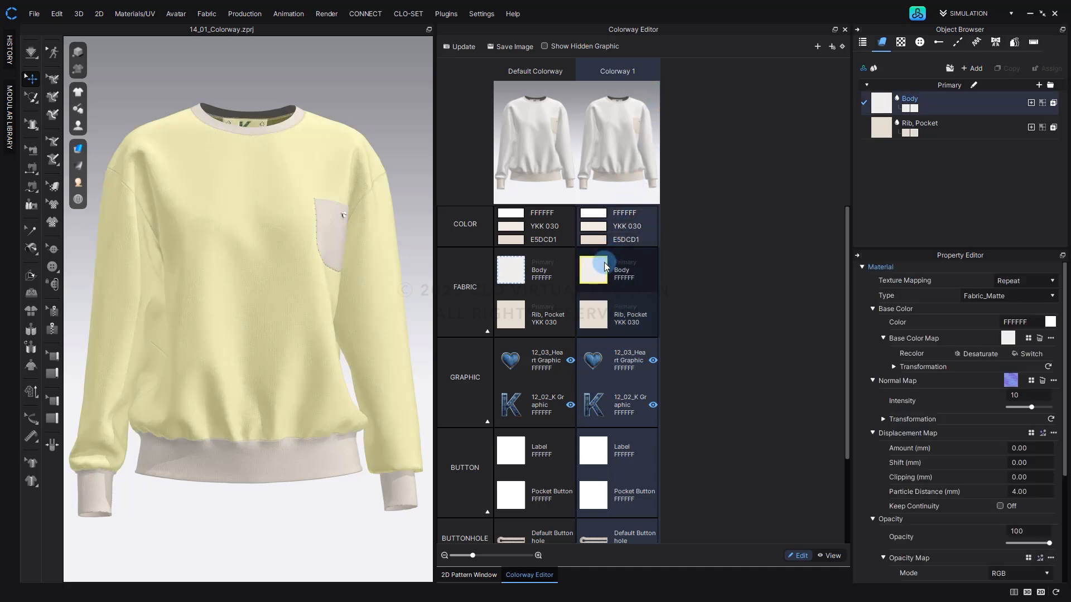
click(1050, 322)
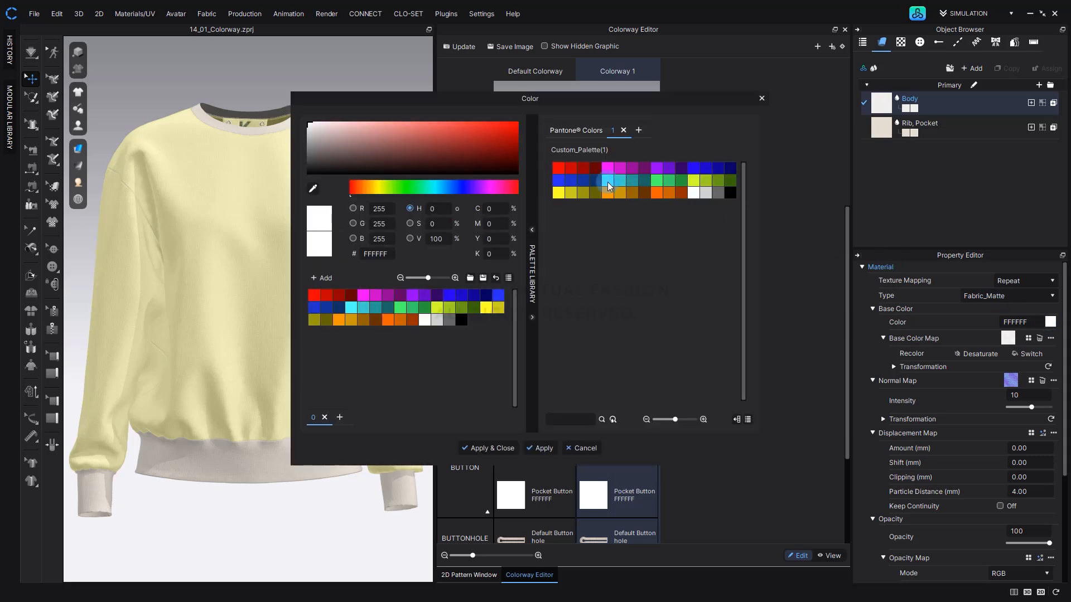
drag(389, 132, 369, 116)
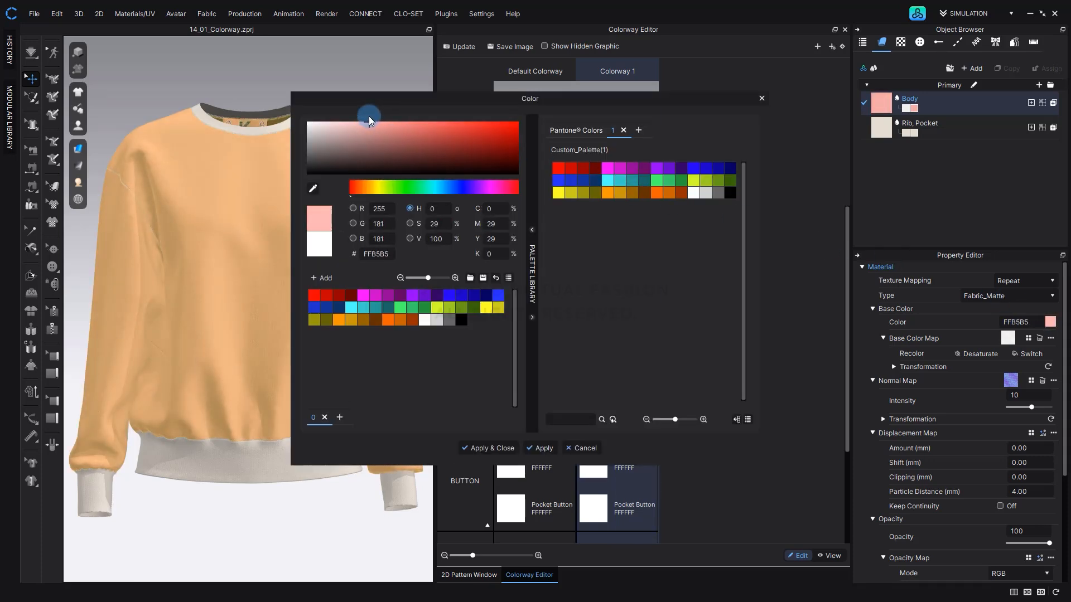
click(503, 447)
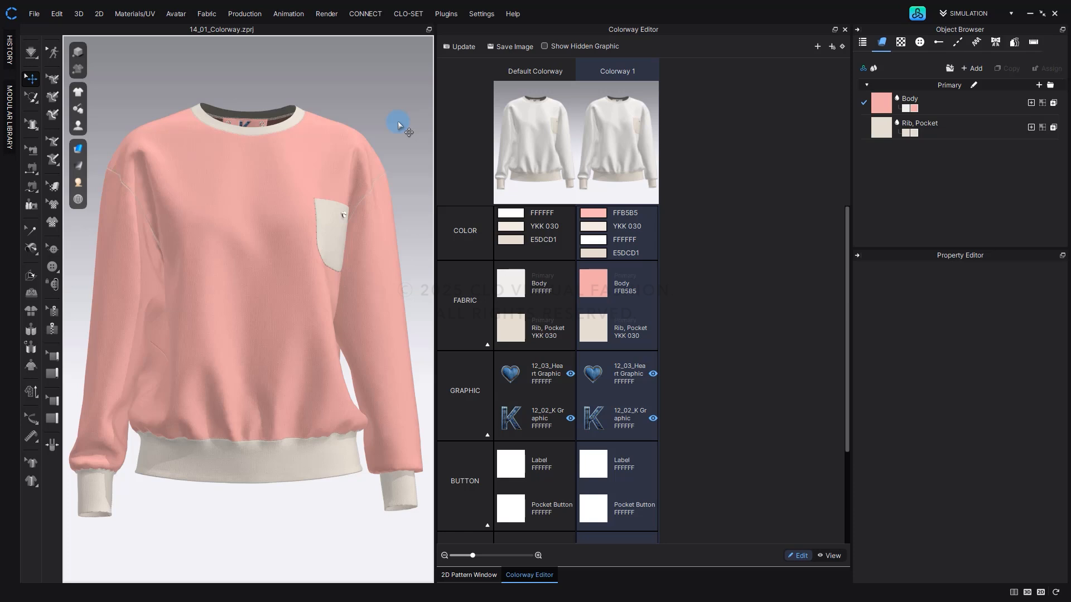
click(462, 48)
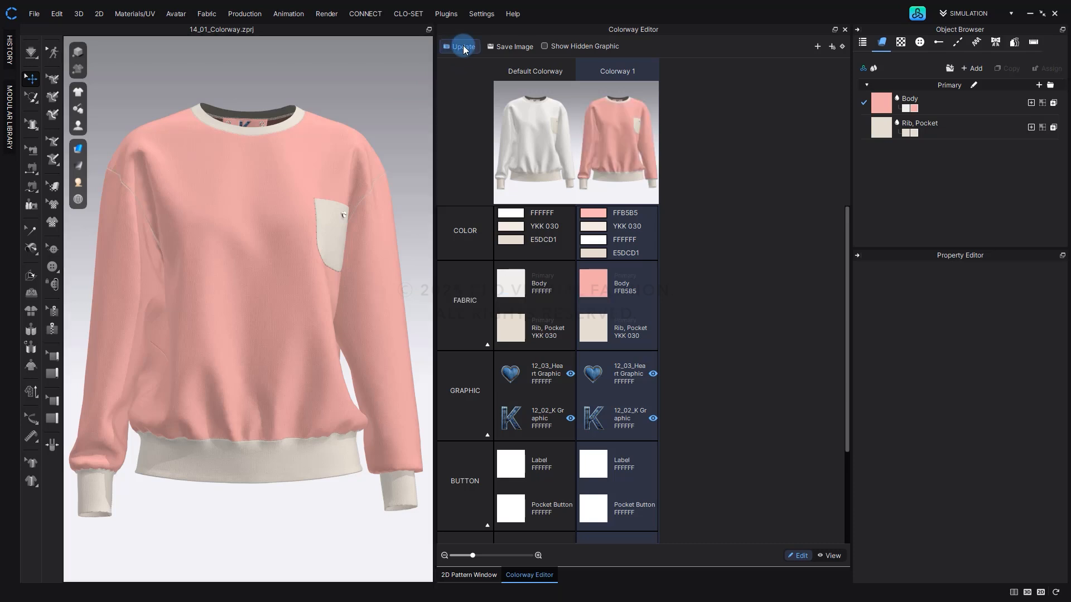
Delete Colorway 1 from the Colorway Editor.
right_click(644, 169)
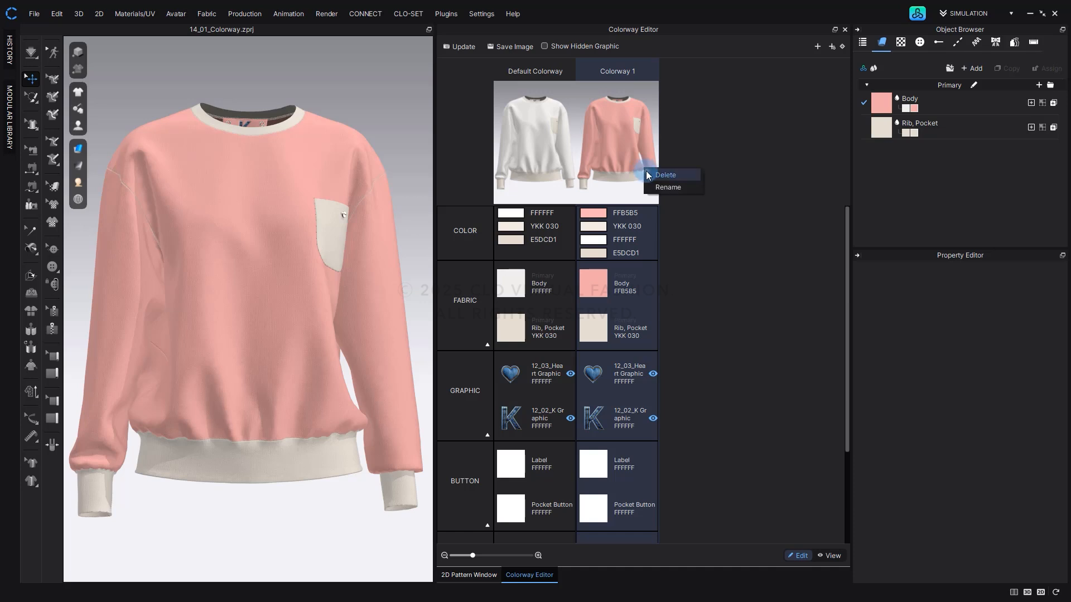
click(646, 172)
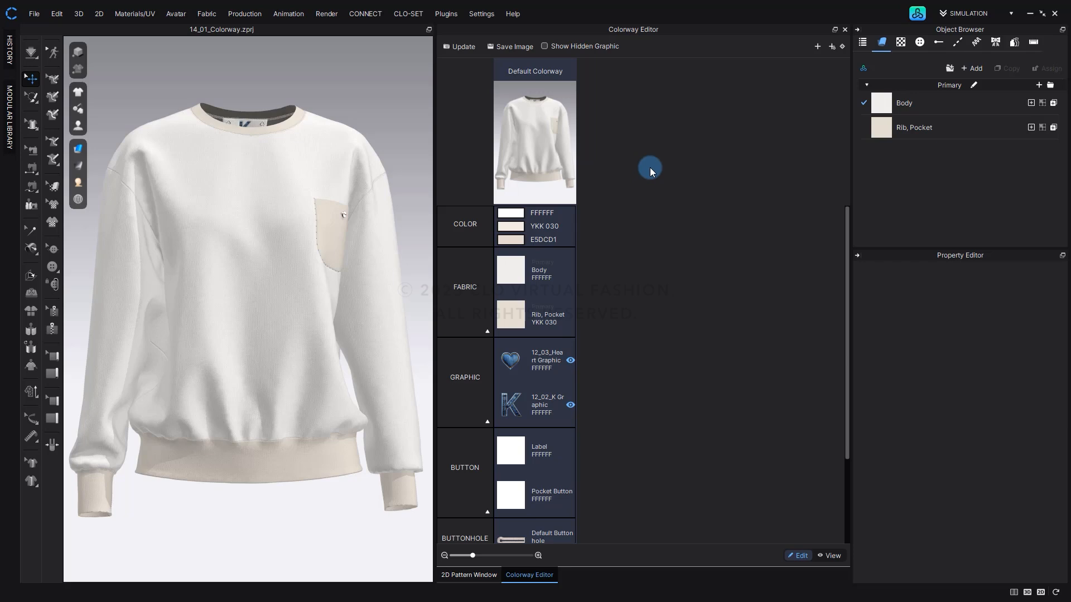
Open the detailed Add Colorway options, view the option information and close the dialog without adding a colorway.
click(831, 47)
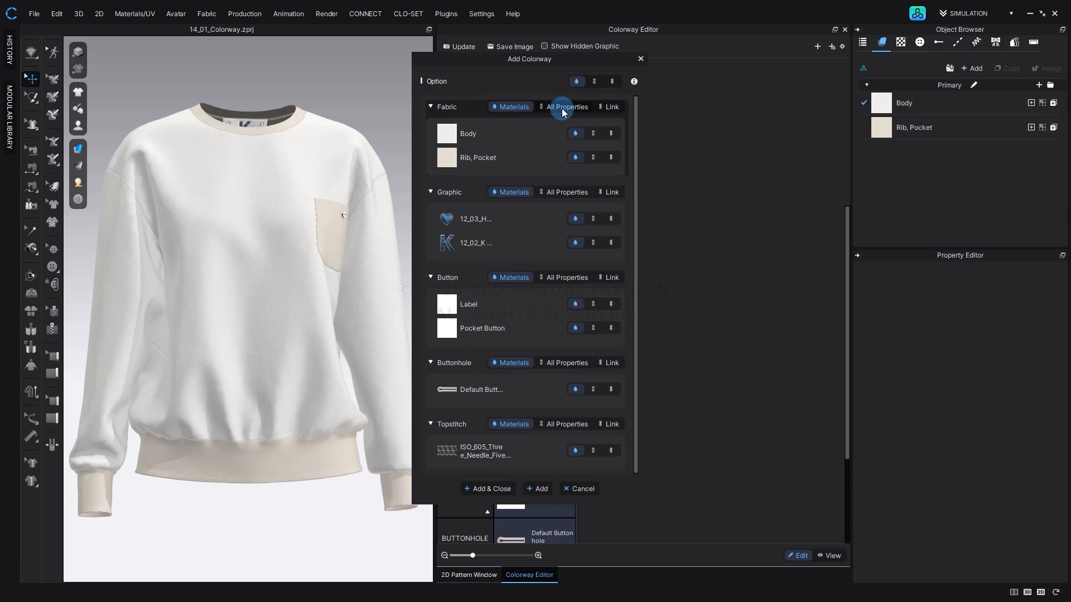
click(634, 82)
click(640, 60)
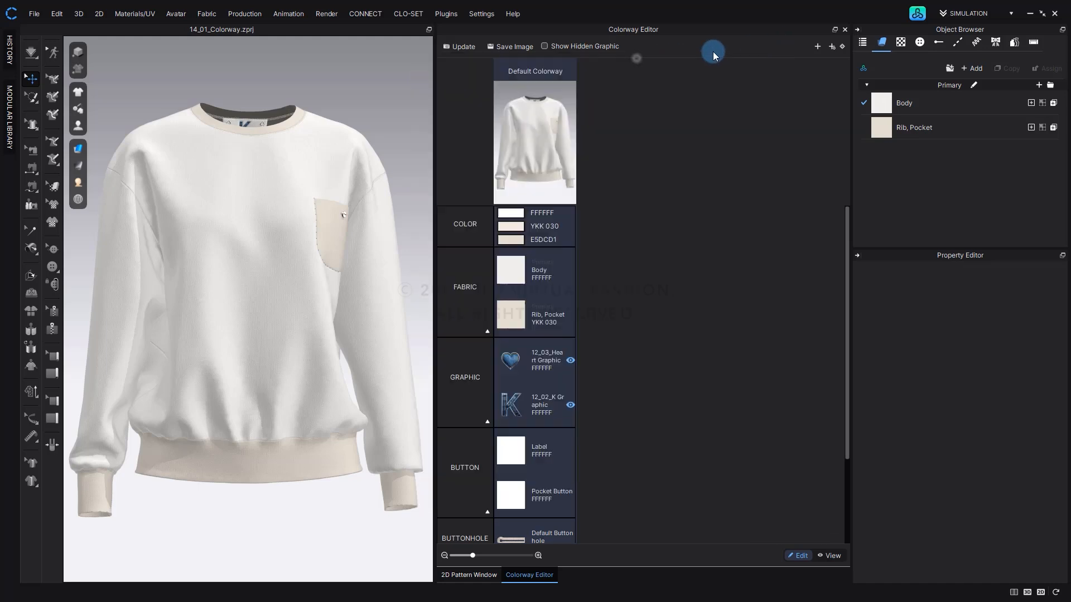
Add two colorways with the Materials option for all fabrics, graphics, buttons, buttonholes and topstitches.
click(831, 46)
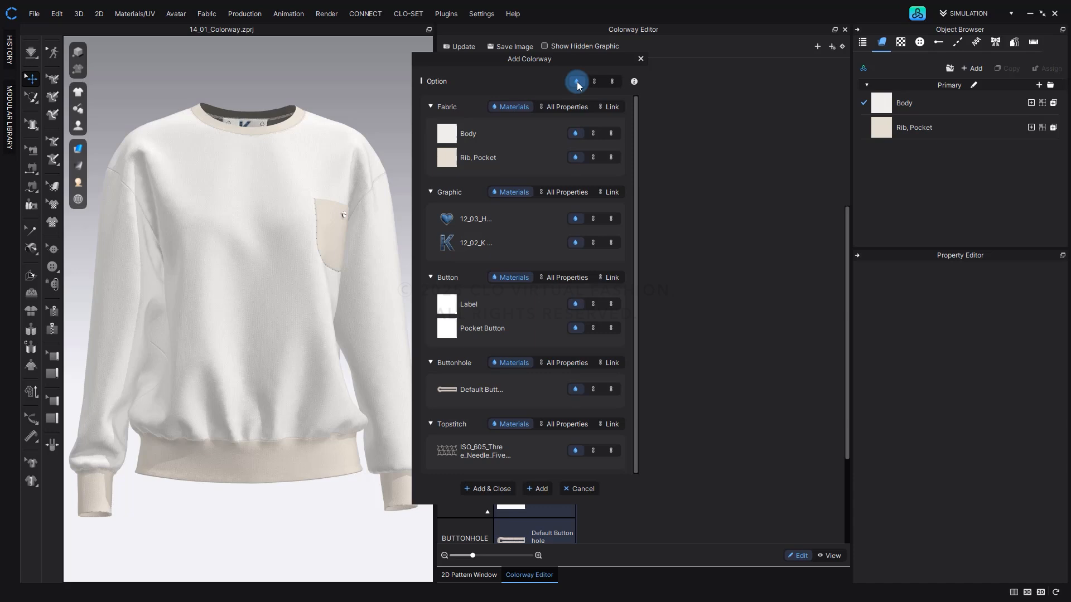
click(533, 489)
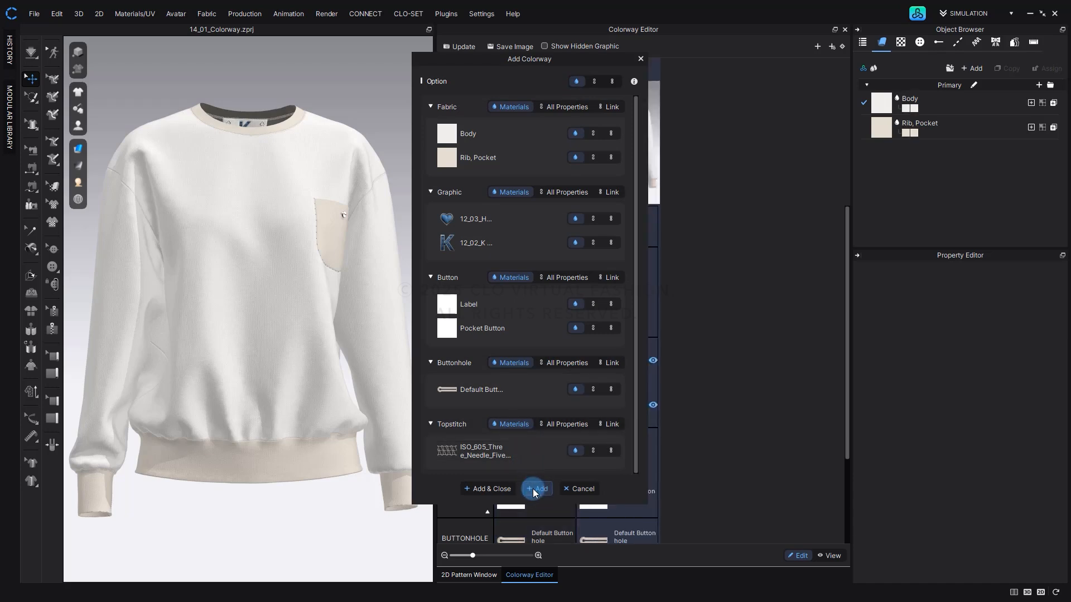
drag(562, 58, 393, 73)
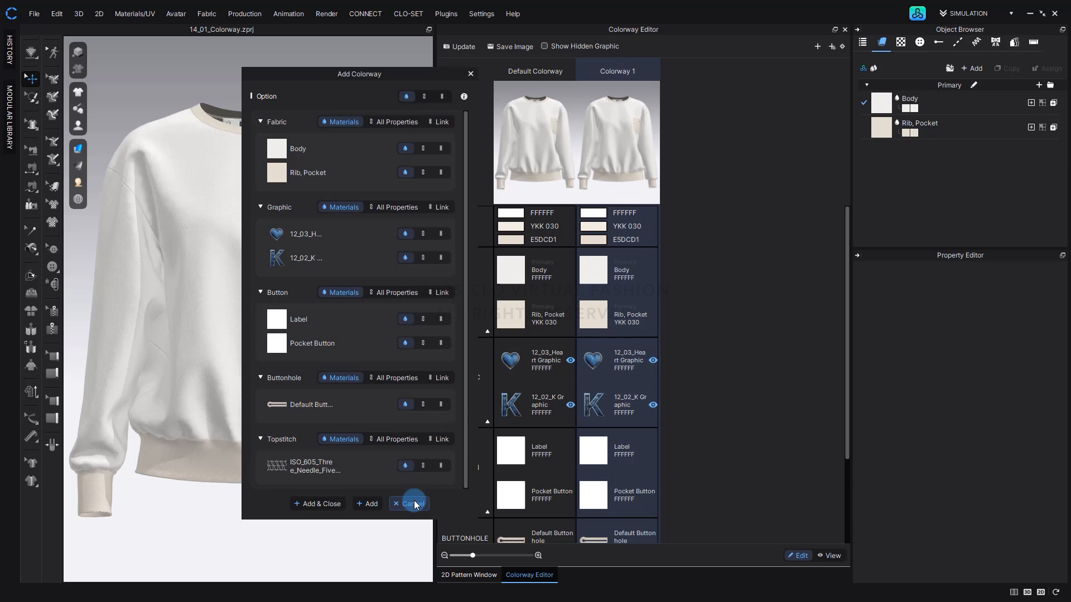
click(337, 504)
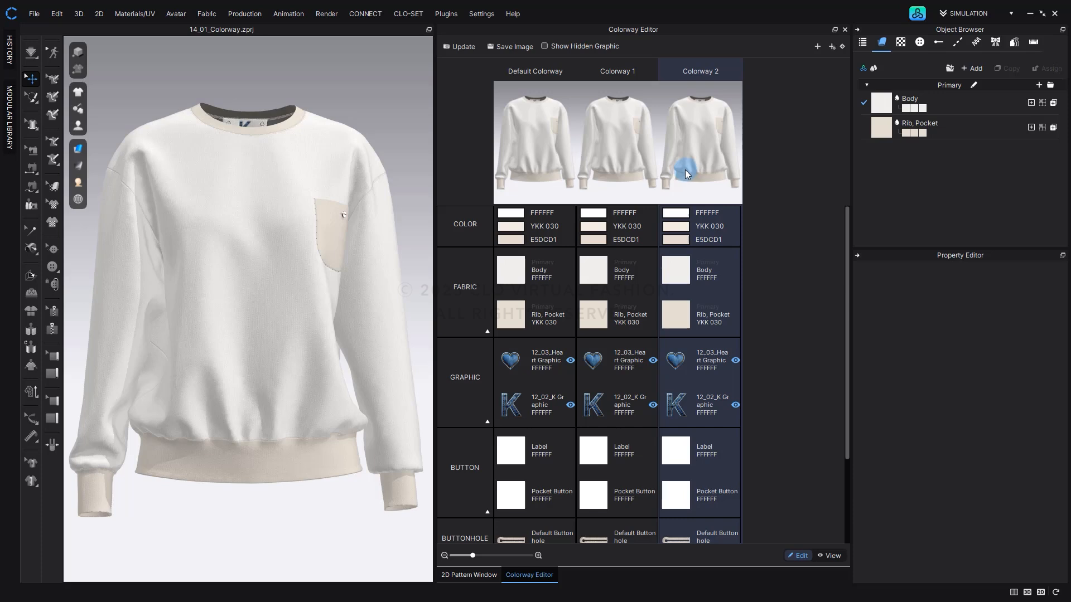
Select the Body fabric in Colorway 1, close the Colorway Editor and switch to Colorway 2 from the Body fabric's colorway swatches.
click(637, 155)
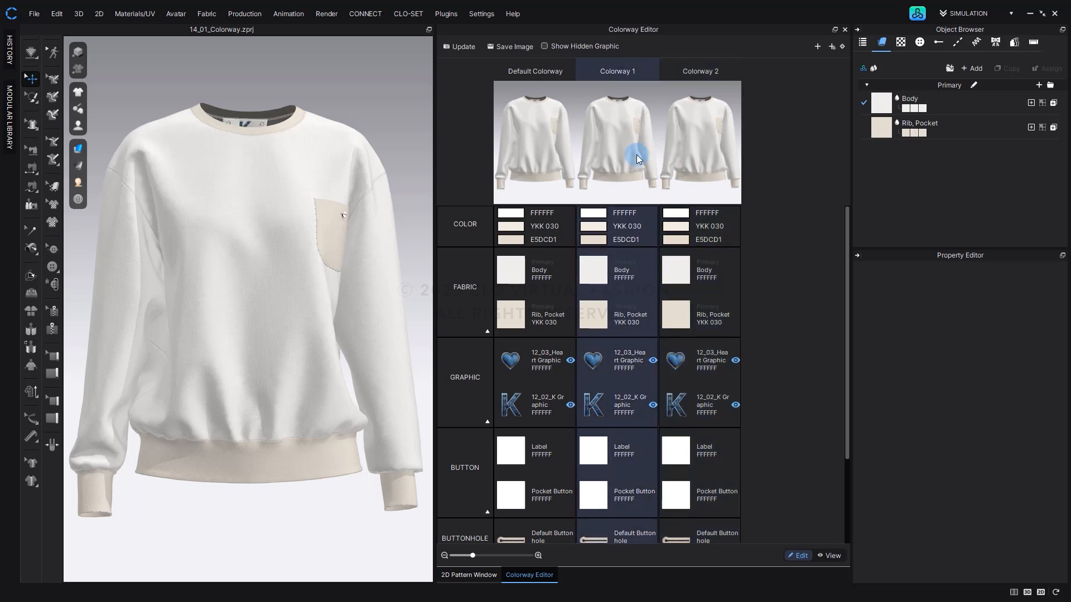
click(598, 272)
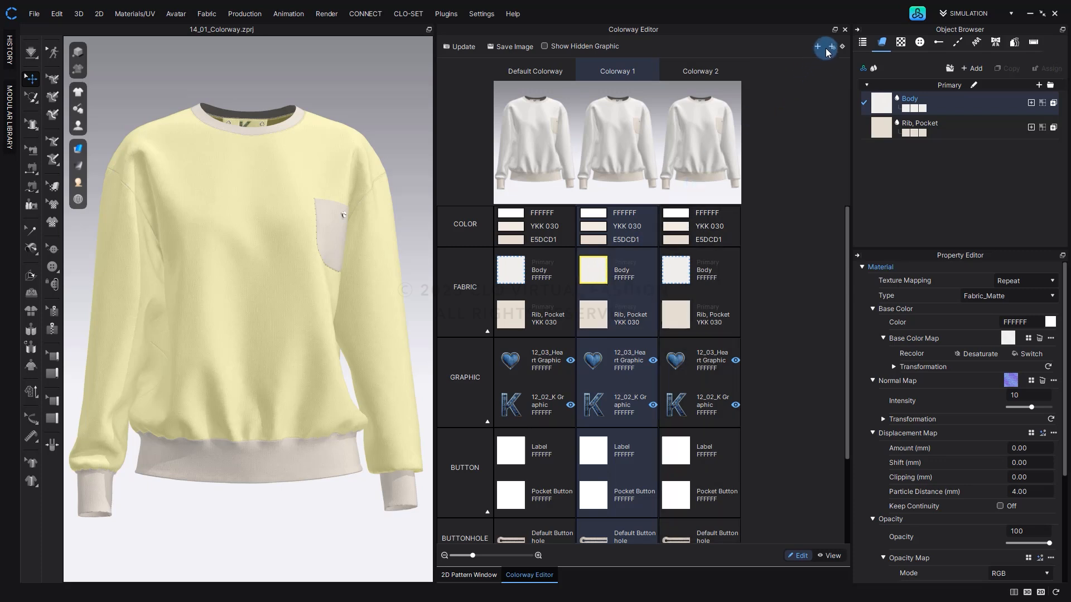
click(844, 31)
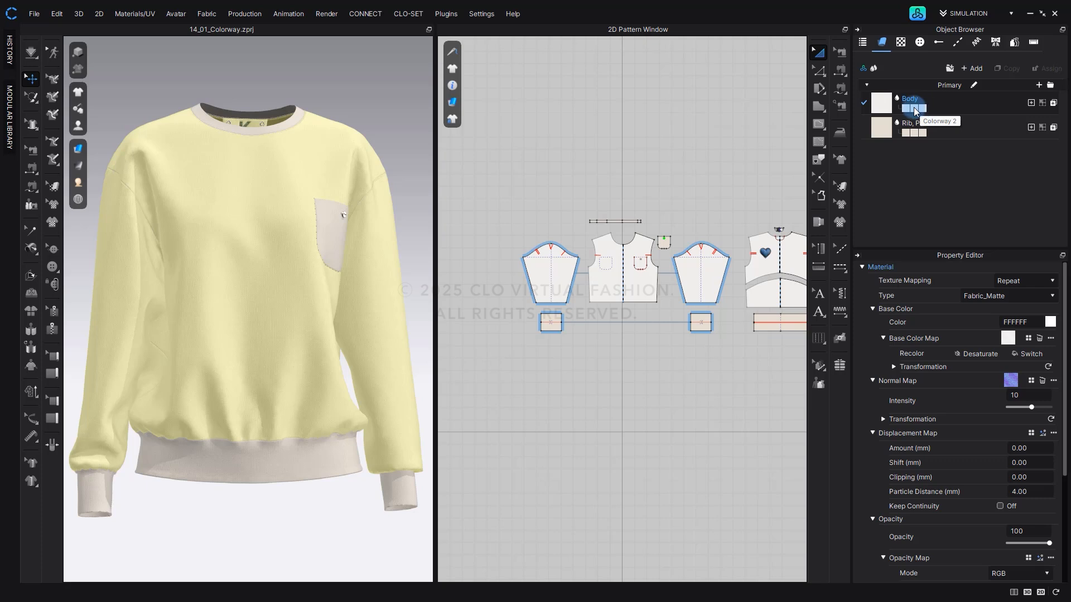
click(914, 108)
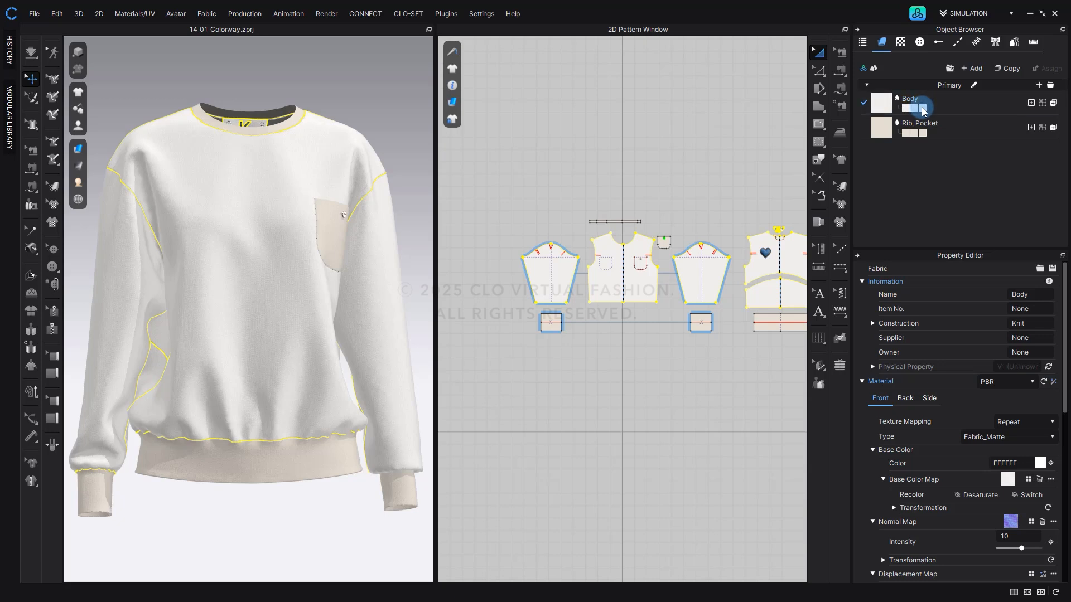
Toggle Show All Colorways in the fabric list, clear the selection and reopen the Colorway Editor.
click(873, 70)
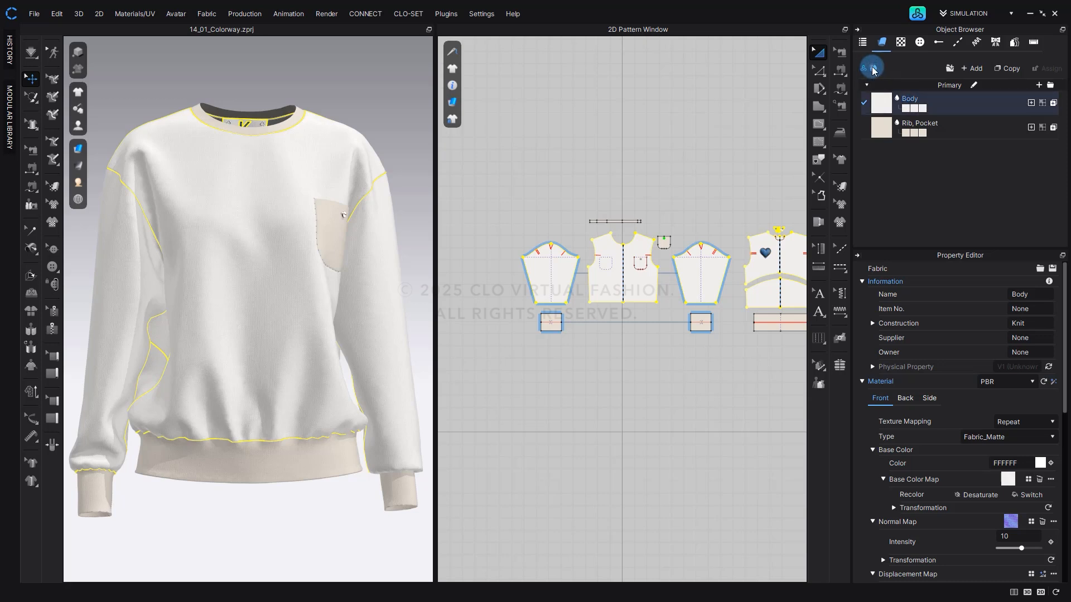
click(873, 69)
click(873, 69)
click(732, 90)
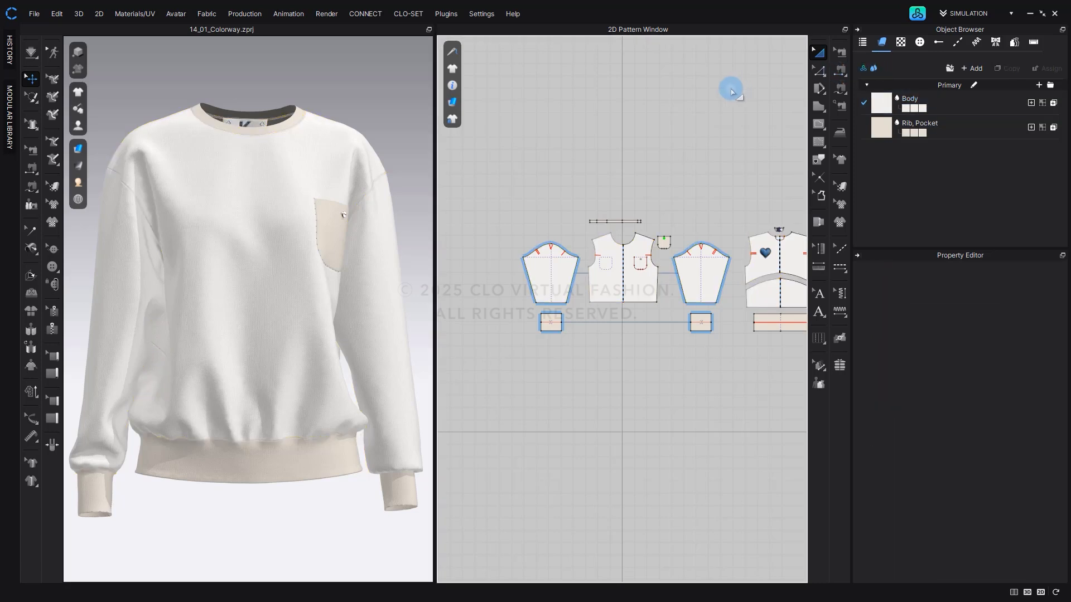
key(F12)
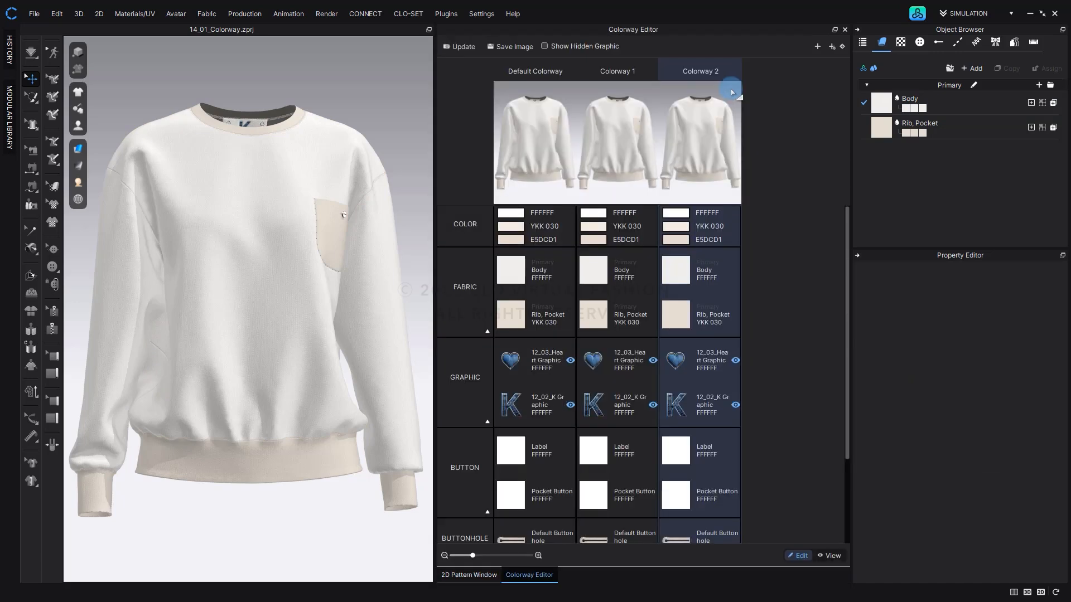
Set the Body fabric color in Colorway 1 to light pink FFCBCB and update the colorway thumbnails.
click(634, 145)
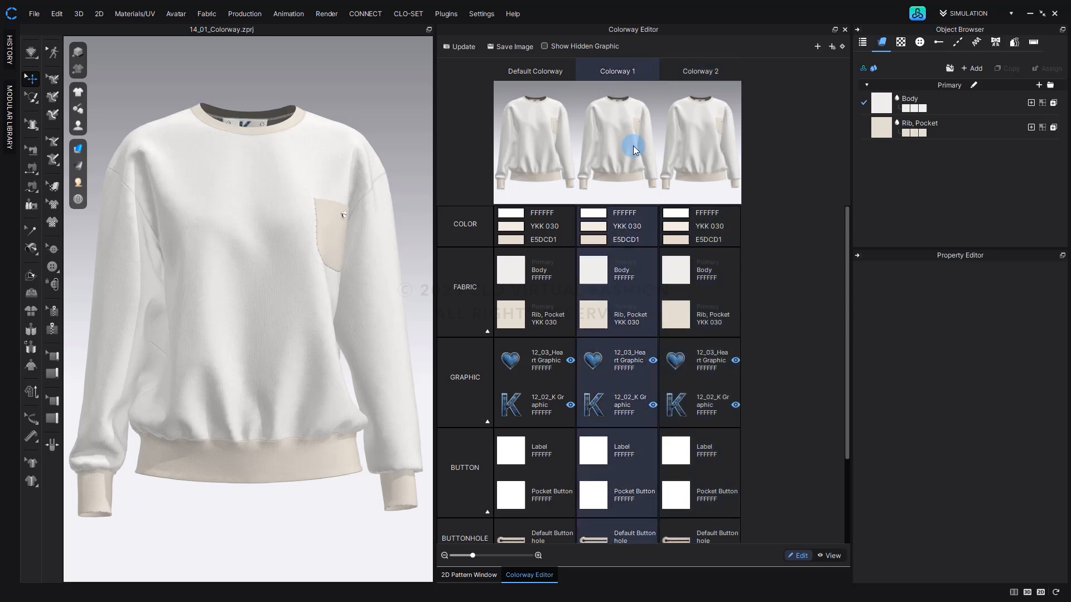
click(607, 275)
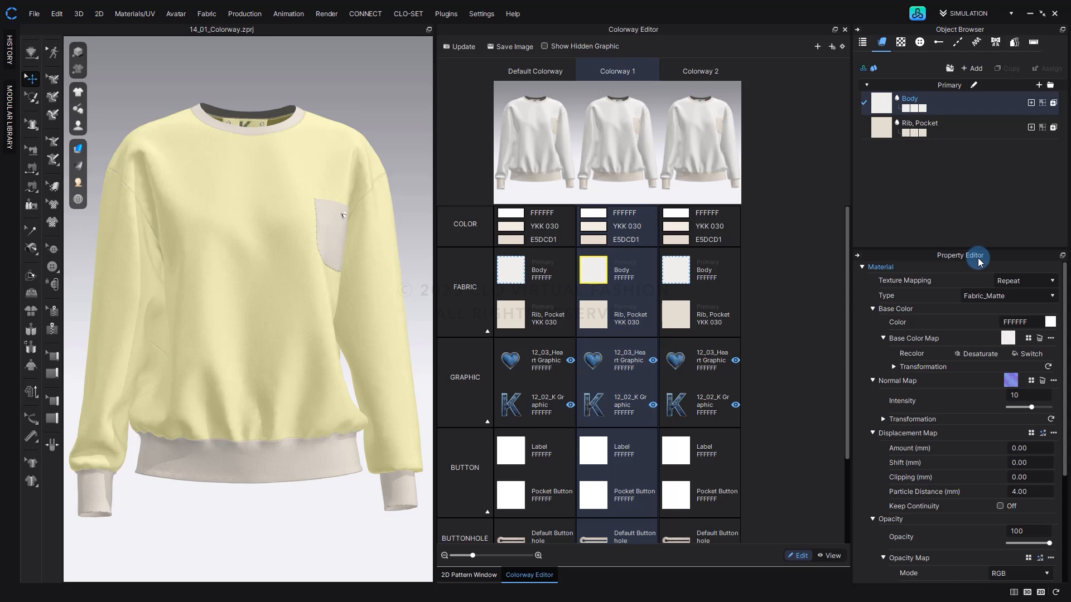
click(1050, 321)
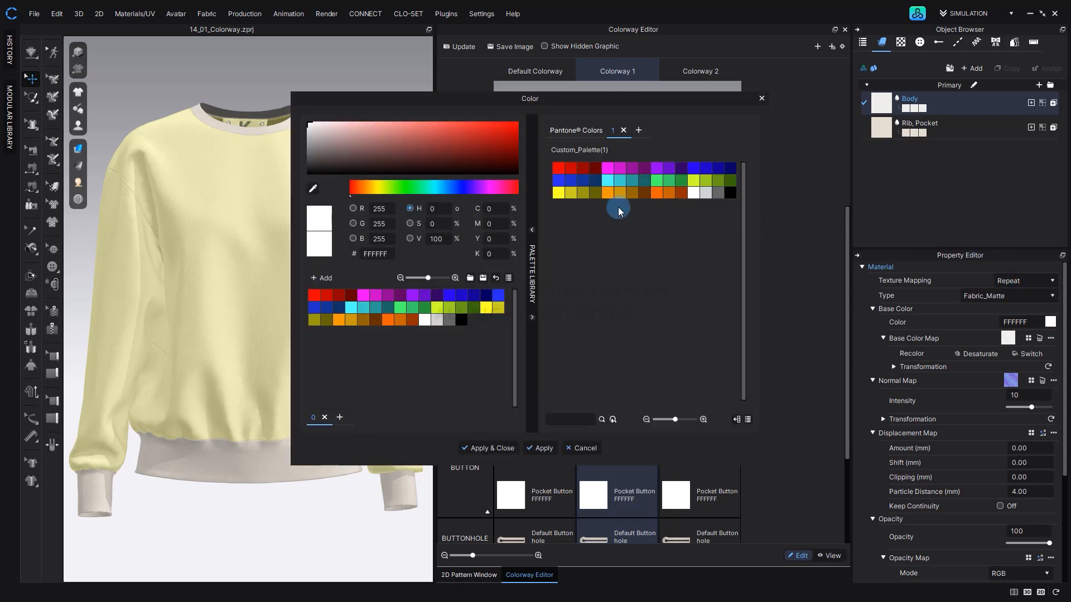
drag(356, 129, 350, 122)
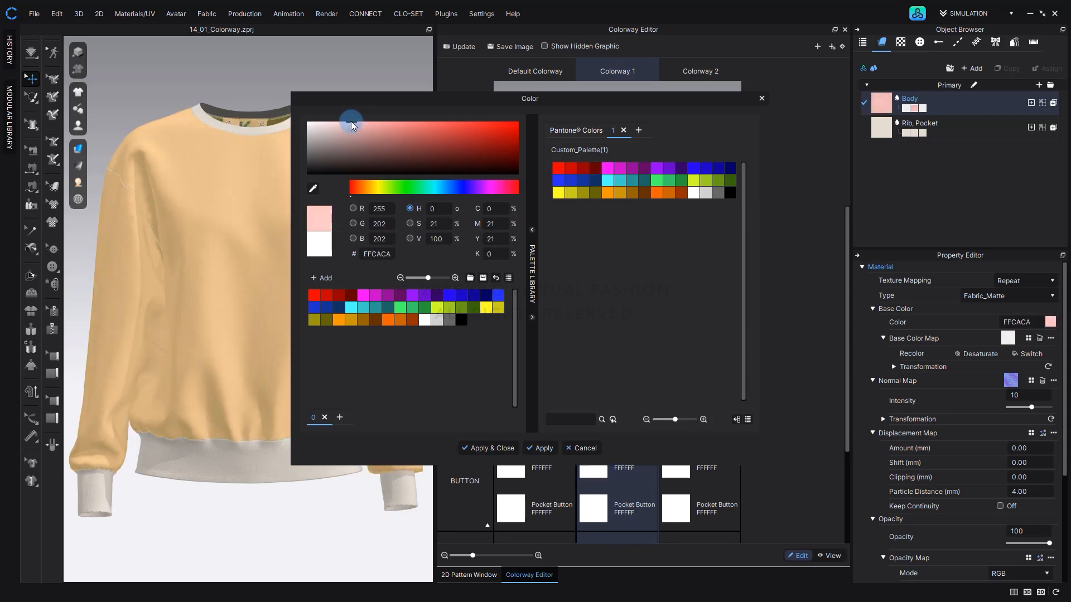
click(489, 449)
right_click(488, 451)
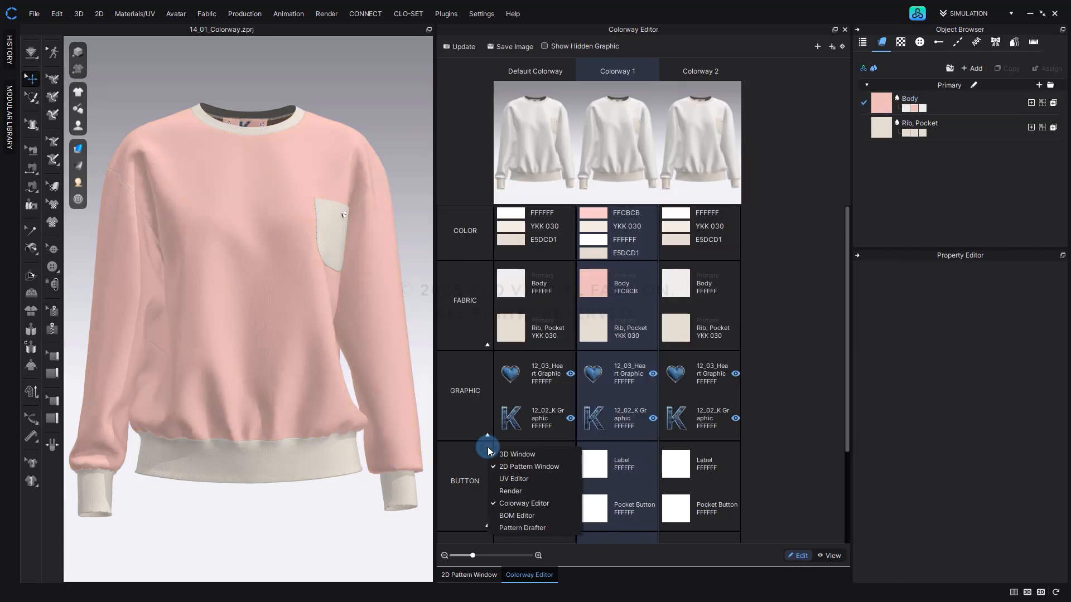
click(491, 454)
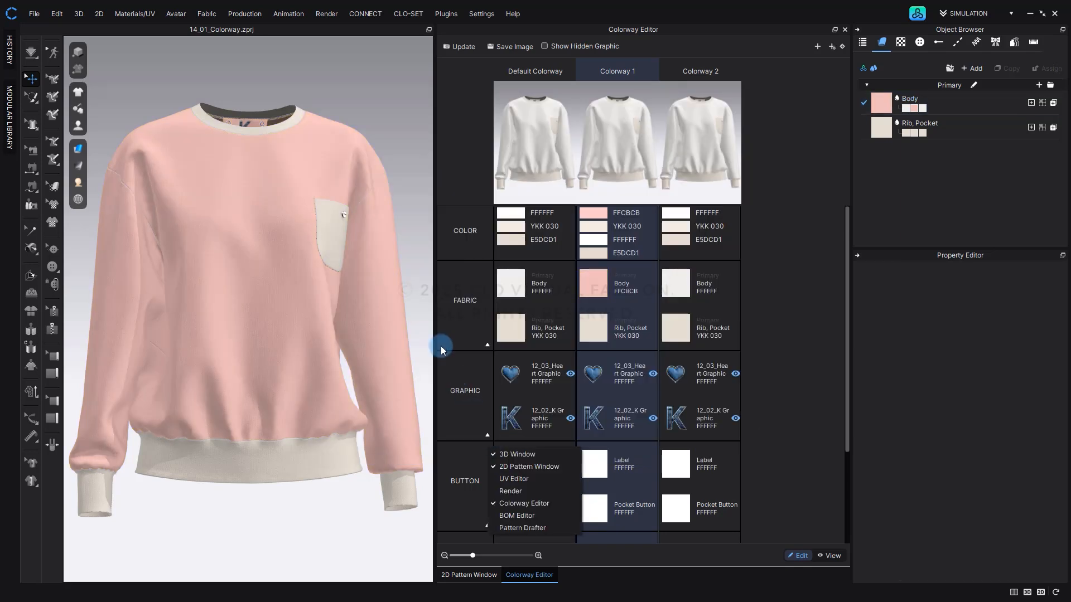
click(420, 305)
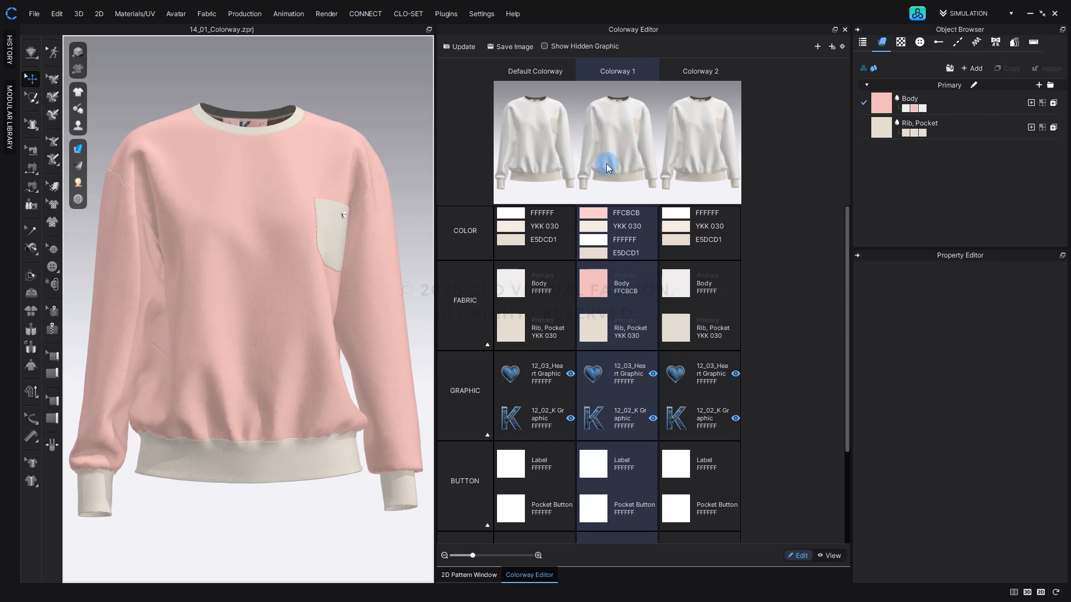
click(463, 47)
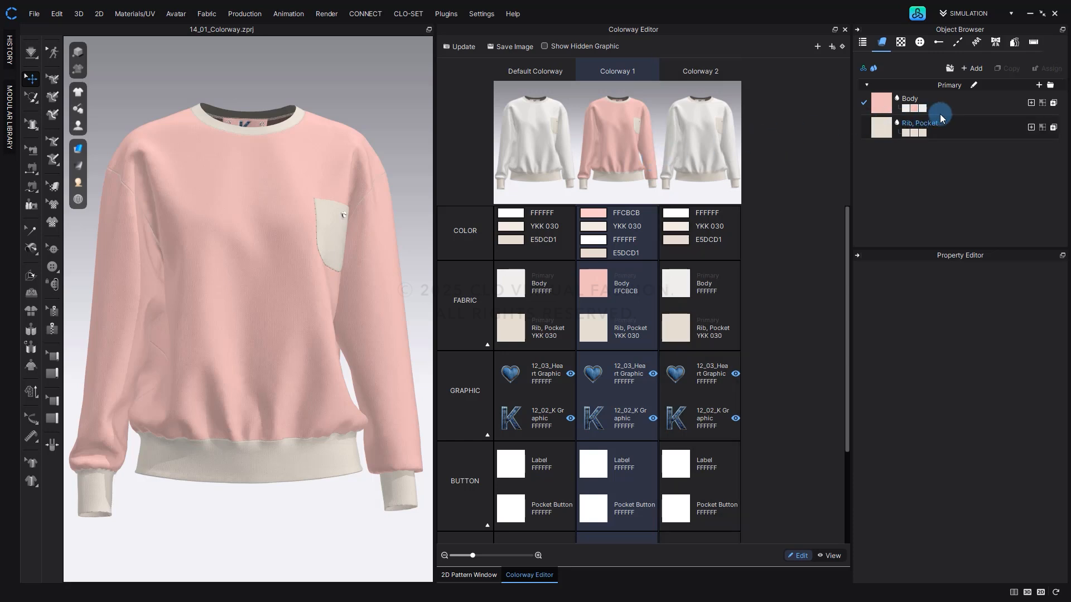
Turn off Use Same Material as Front for both the back and the side of the Body fabric in Colorway 1.
click(960, 110)
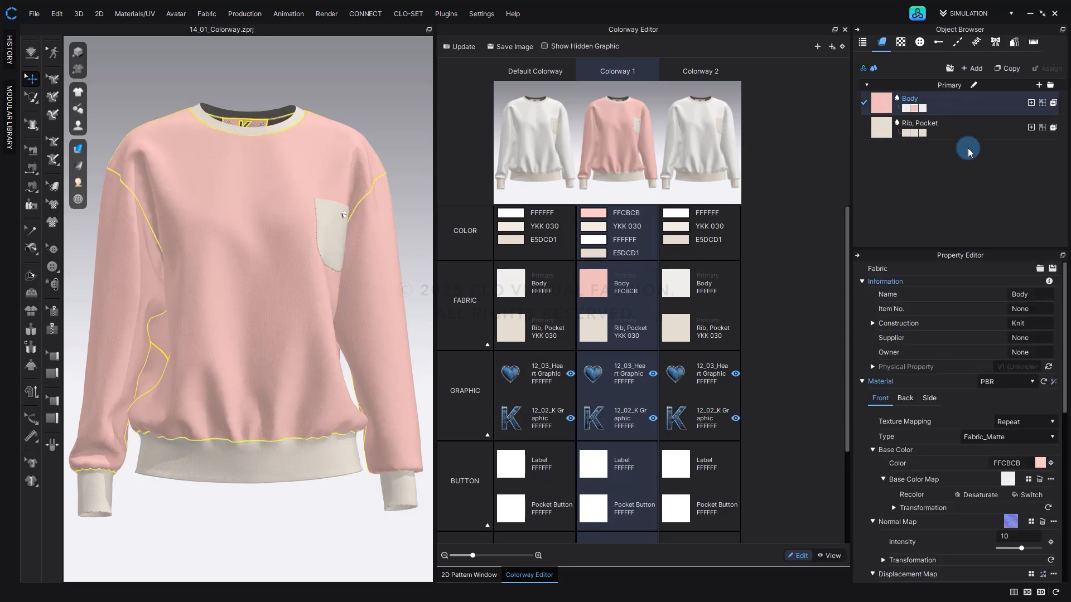
scroll(951, 403, down, 2)
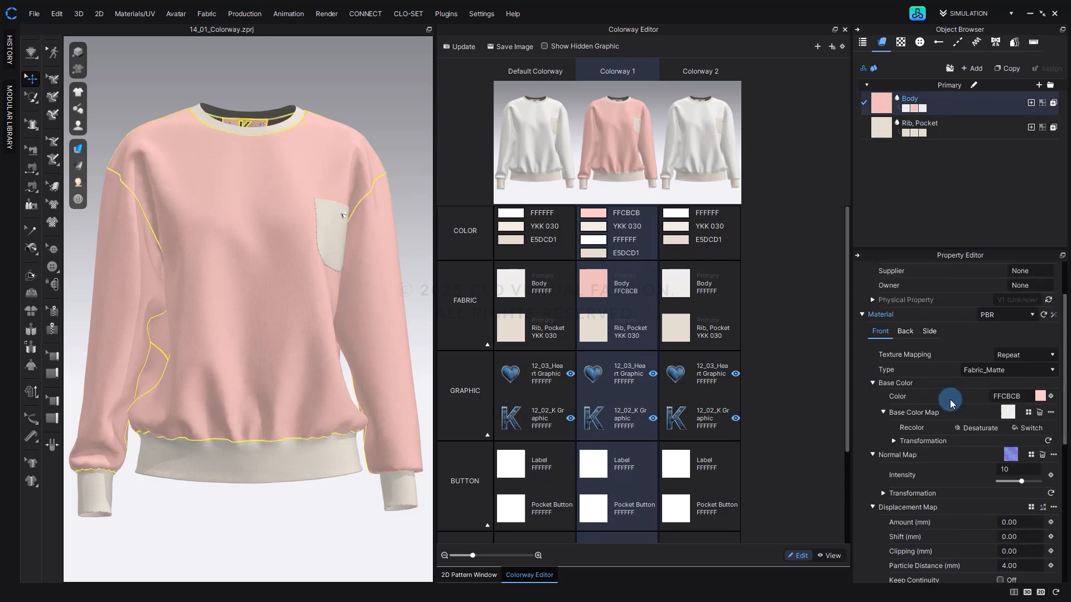
click(905, 331)
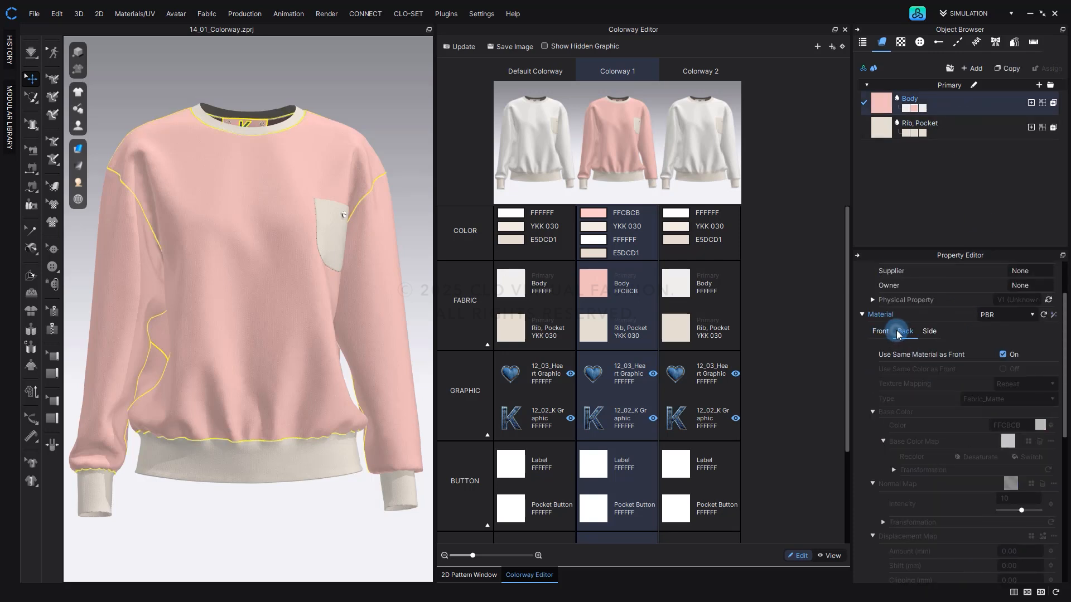
click(1004, 355)
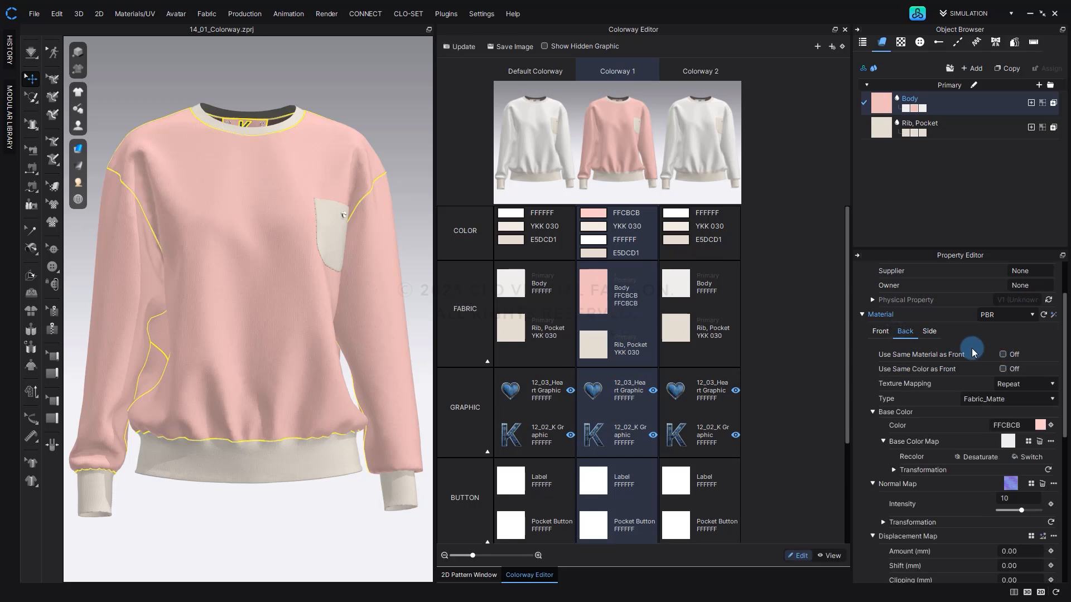
click(929, 331)
click(1003, 355)
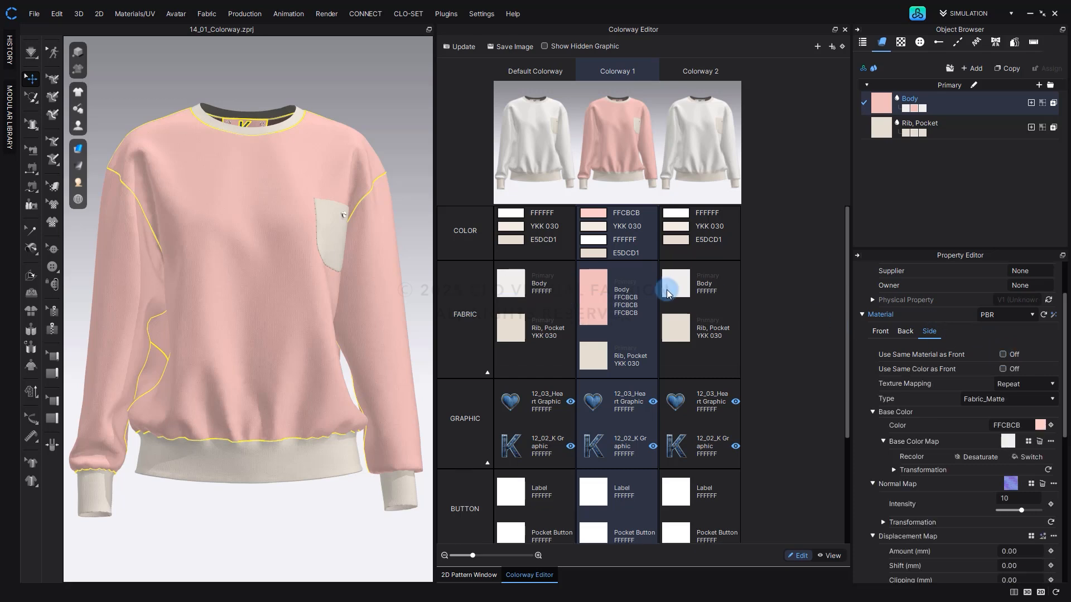
Set the side color of the Body fabric in Colorway 1 to dark gray 595959.
click(616, 299)
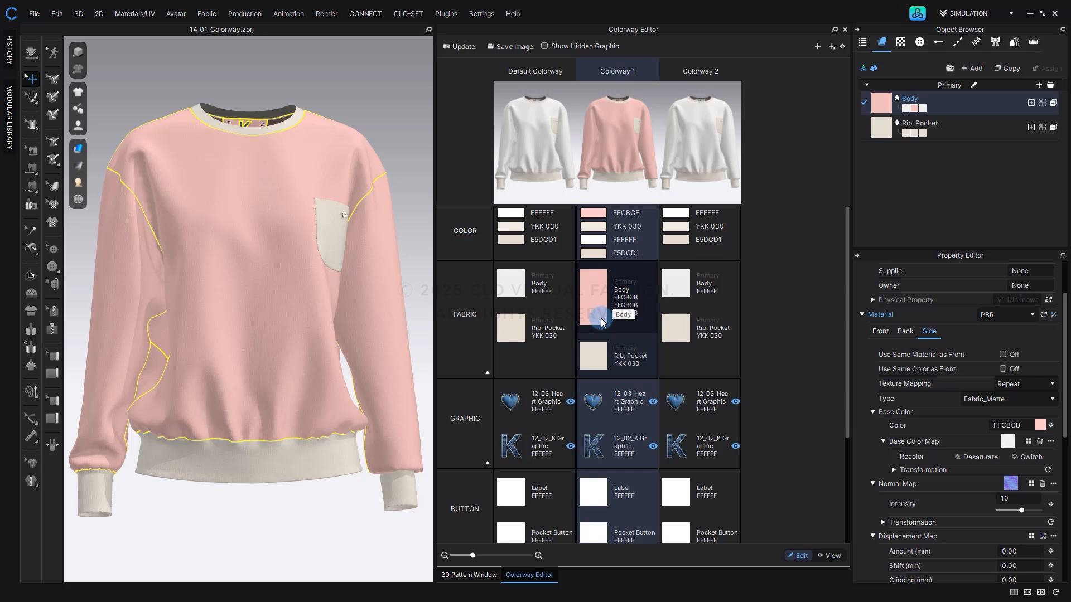
click(598, 283)
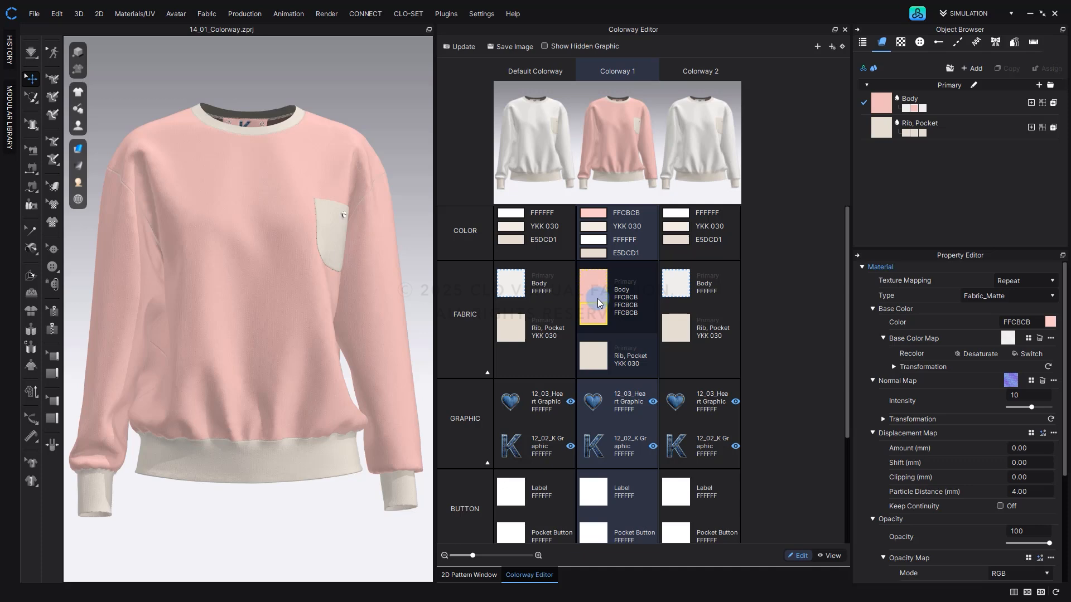
click(1051, 322)
drag(347, 129, 306, 160)
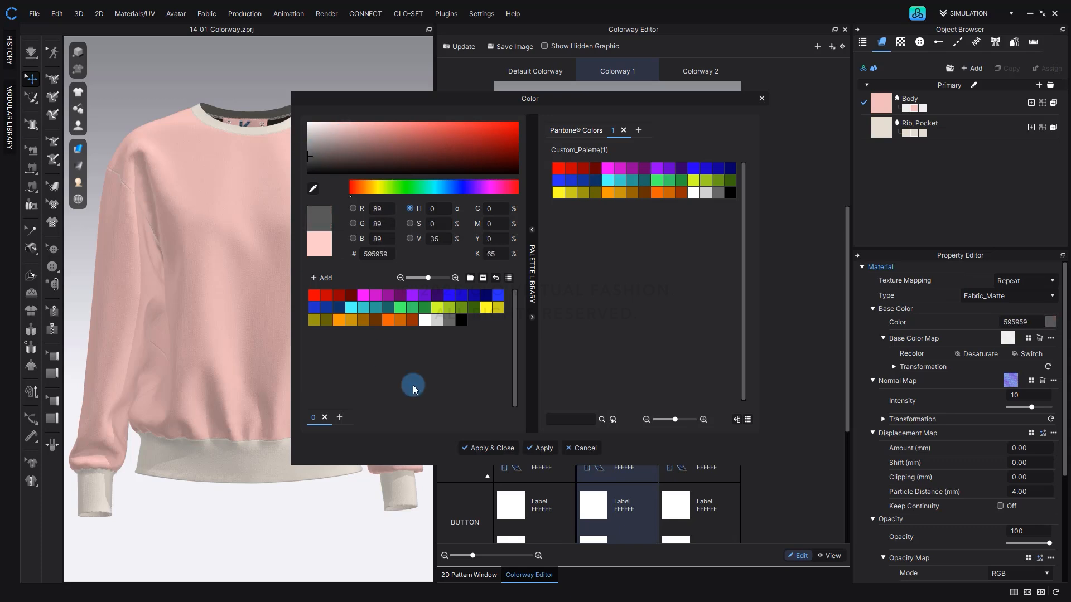
click(474, 446)
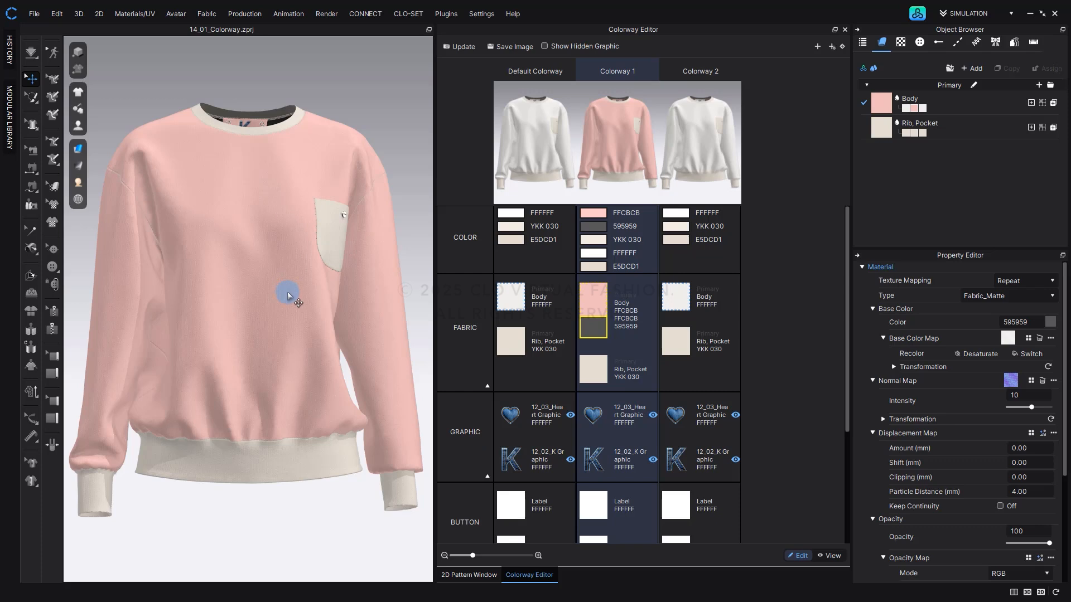
right_drag(352, 363, 279, 417)
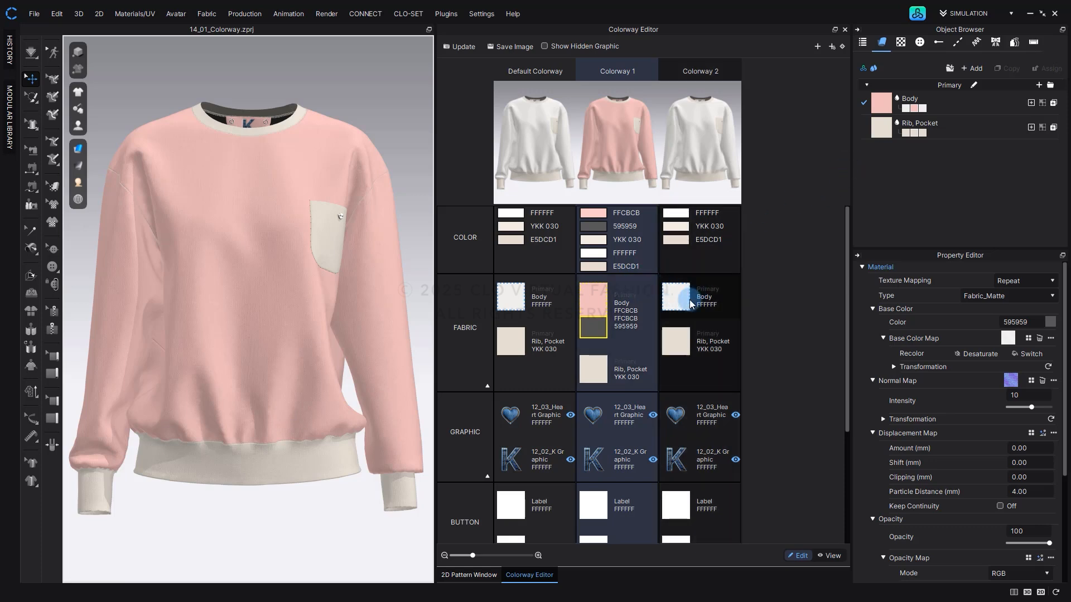
Activate Colorway 2 and turn off Use Same Material as Front for the back of its Body fabric.
click(710, 271)
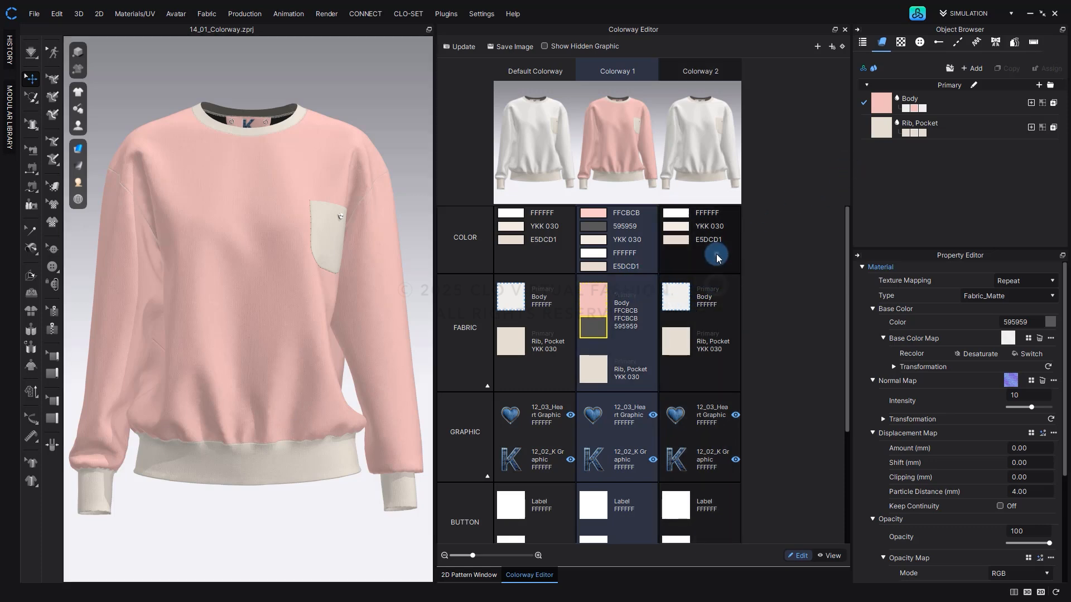
click(711, 128)
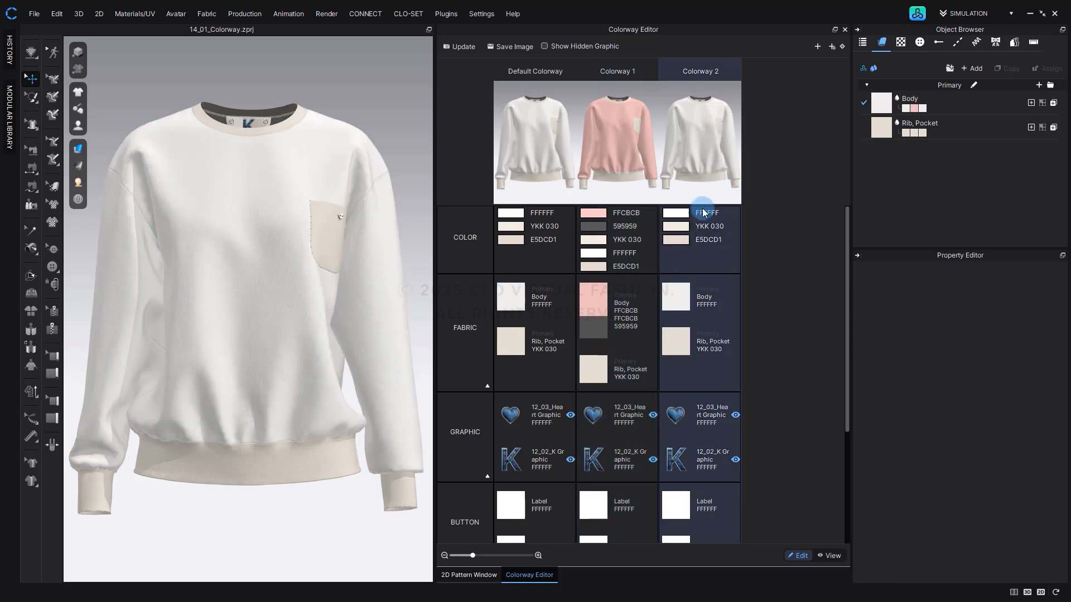
click(950, 156)
click(982, 98)
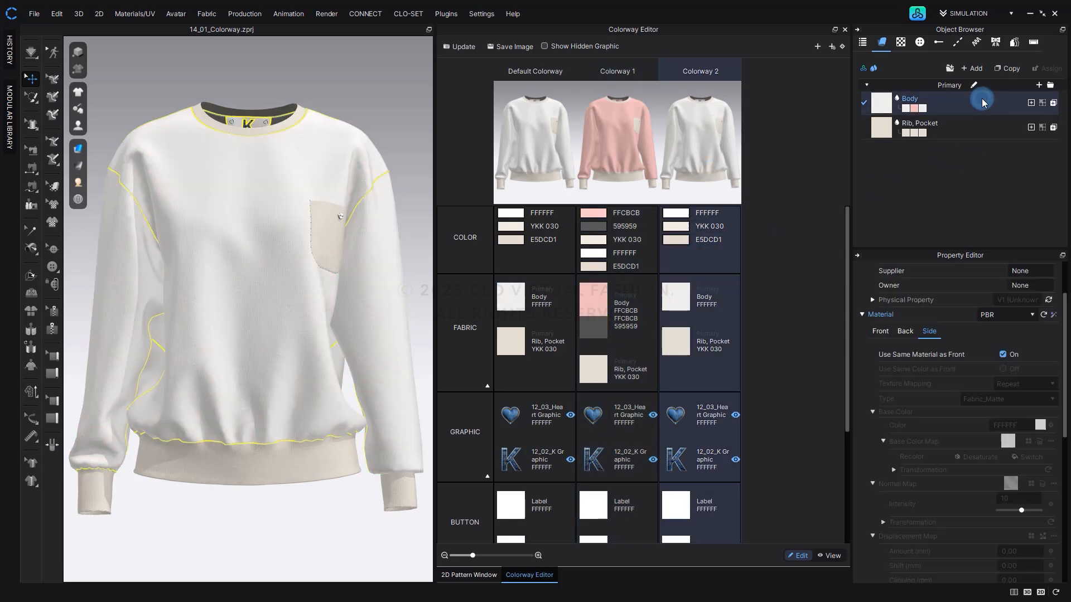
click(926, 335)
click(905, 332)
click(1002, 354)
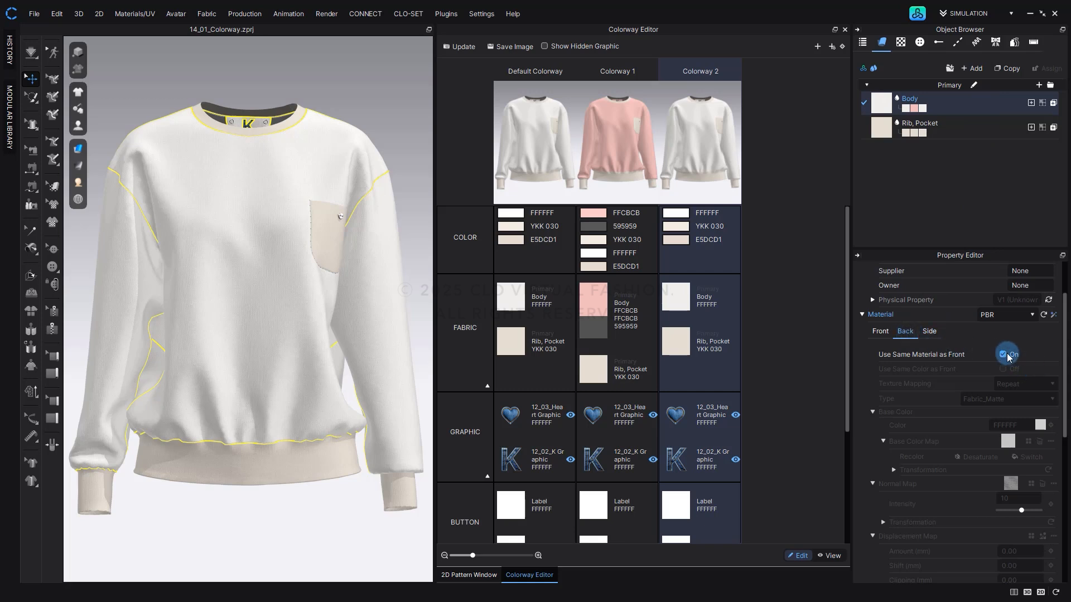
click(1003, 354)
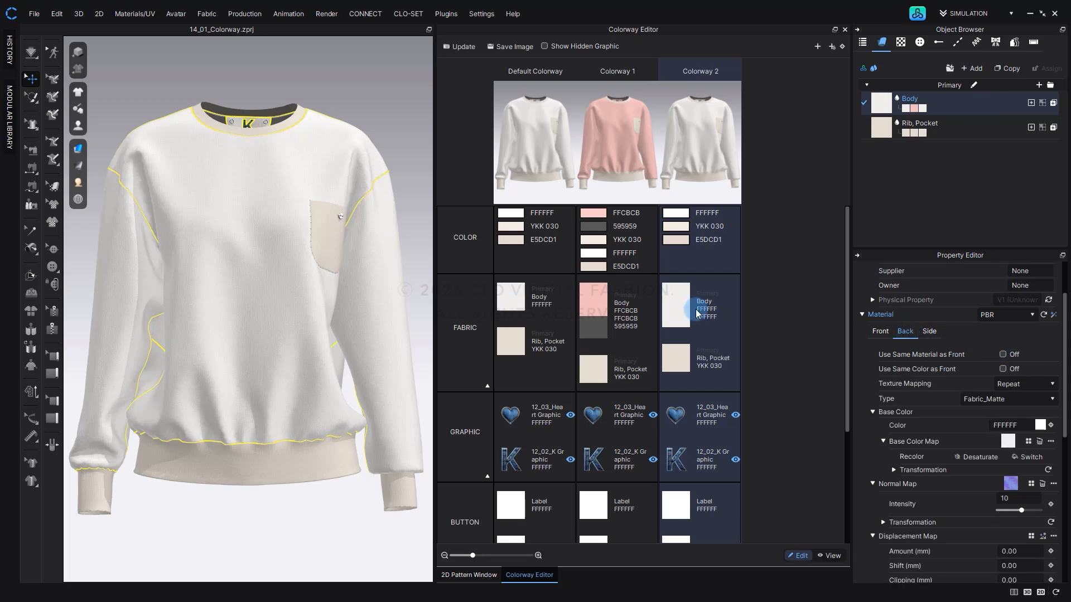
Apply 14_02_Texture.png as the front Base Color Map of the Body fabric in Colorway 2 and update the colorway thumbnails.
click(675, 295)
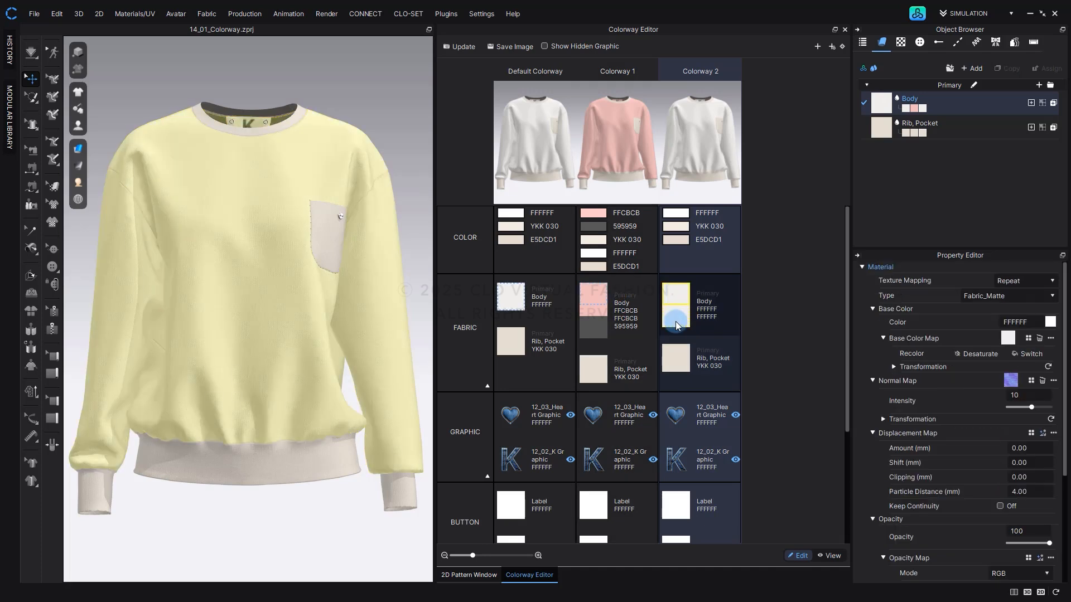
shift+click(675, 320)
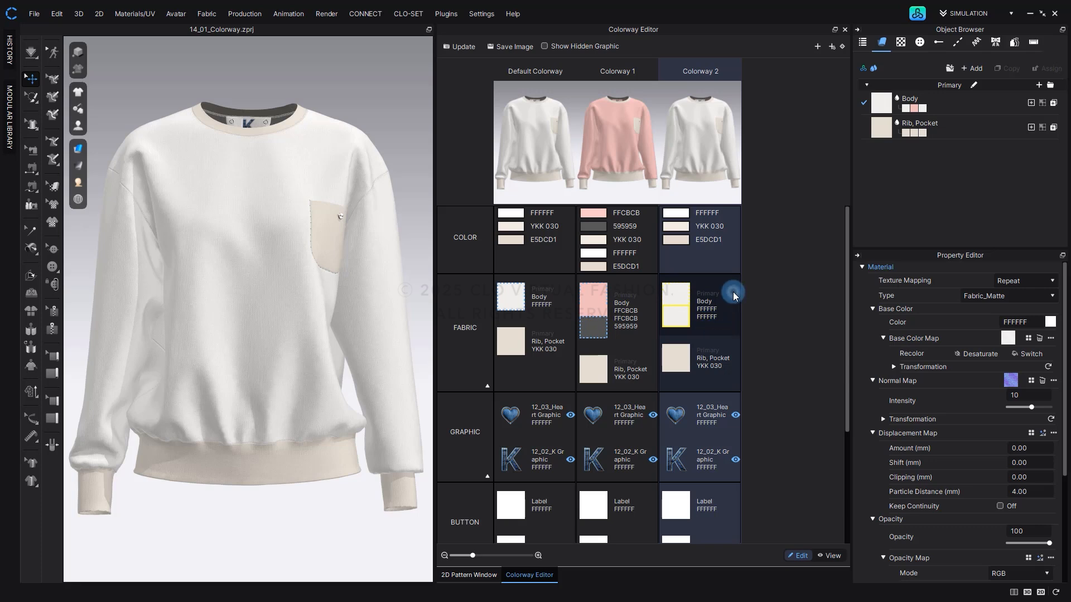
click(674, 299)
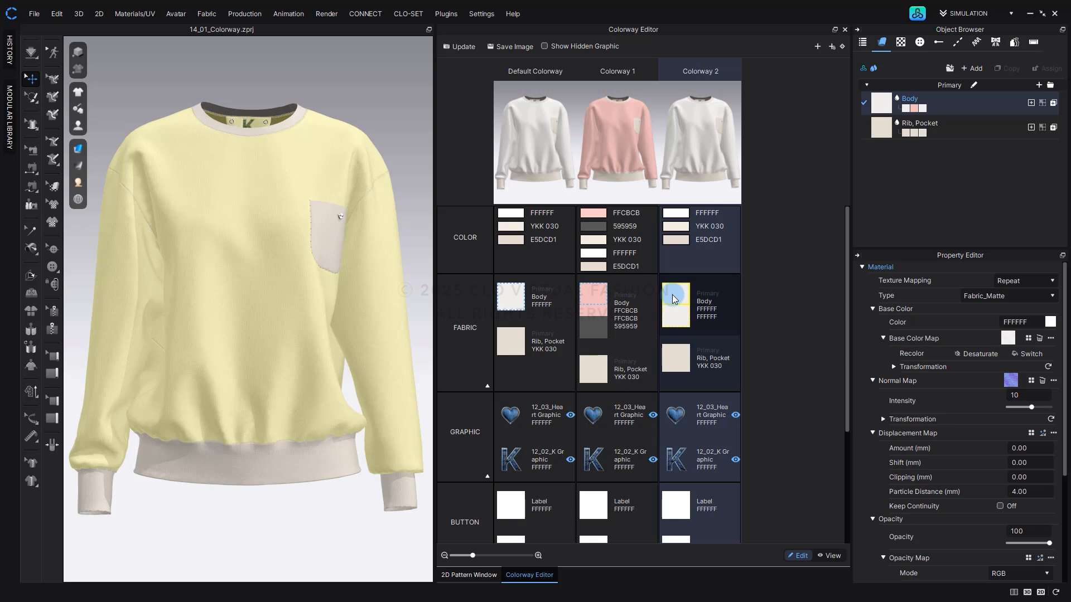
double_click(673, 299)
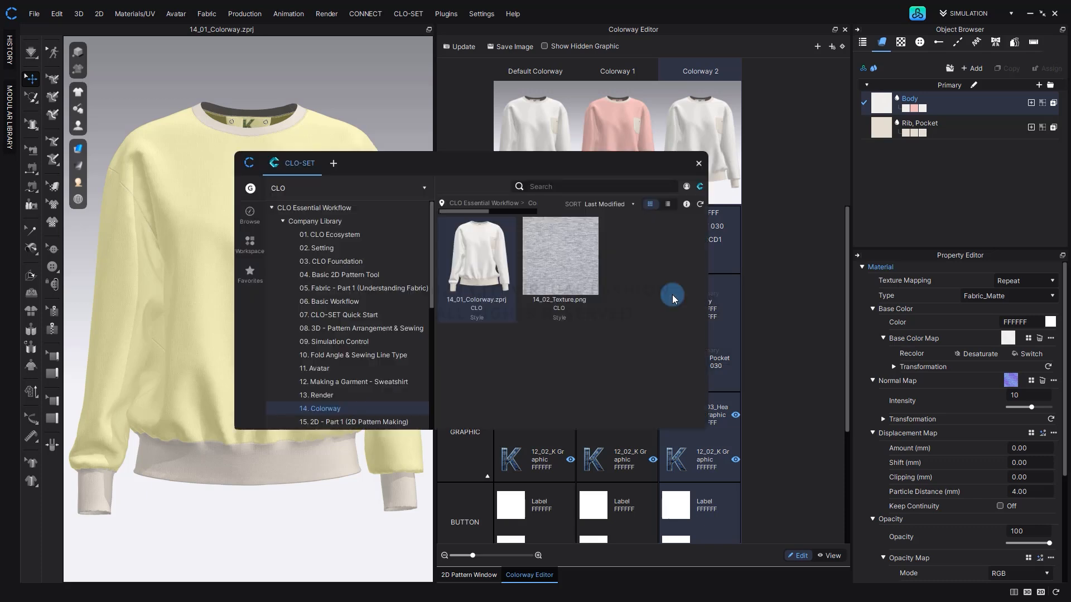
click(594, 275)
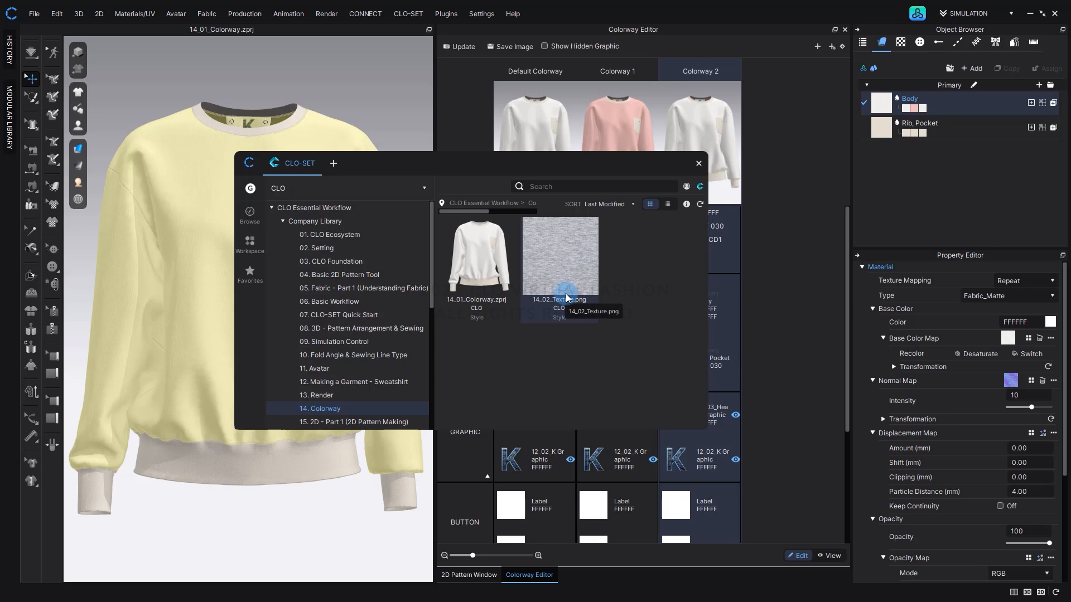
drag(576, 284, 1030, 342)
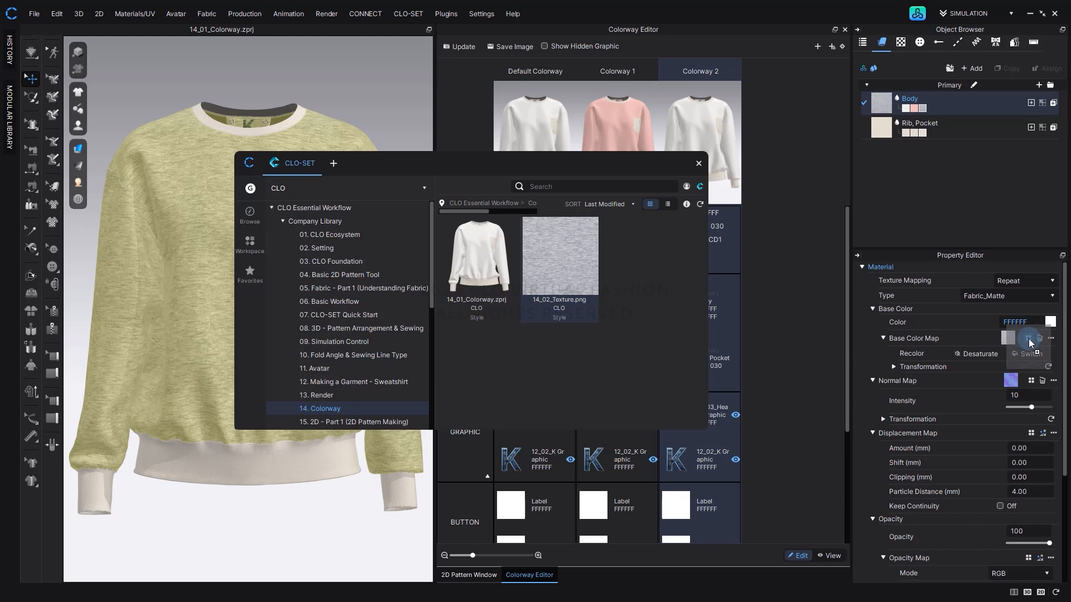
click(790, 283)
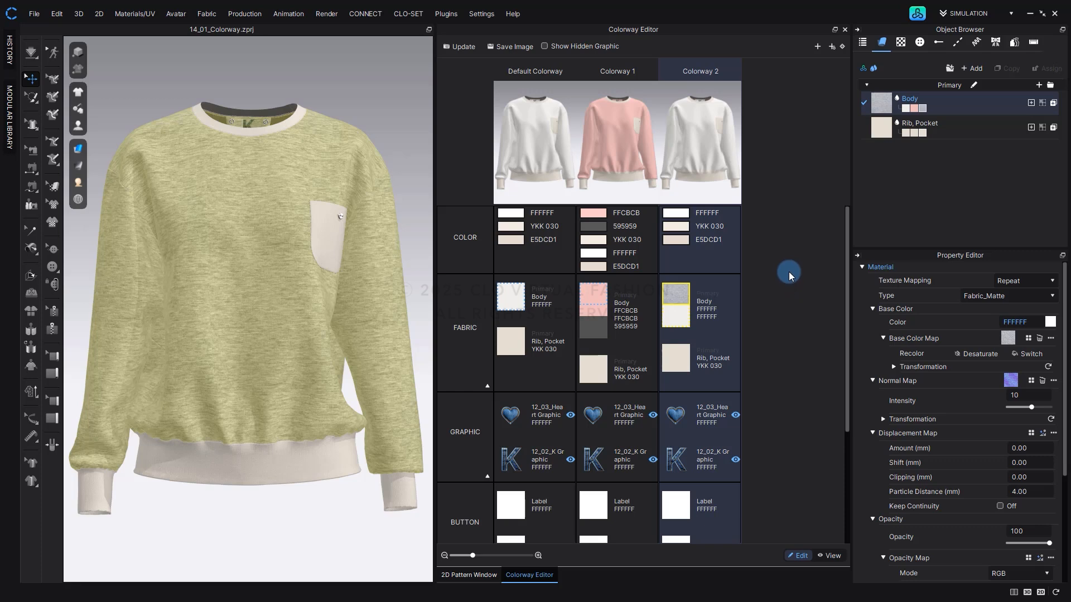
click(460, 46)
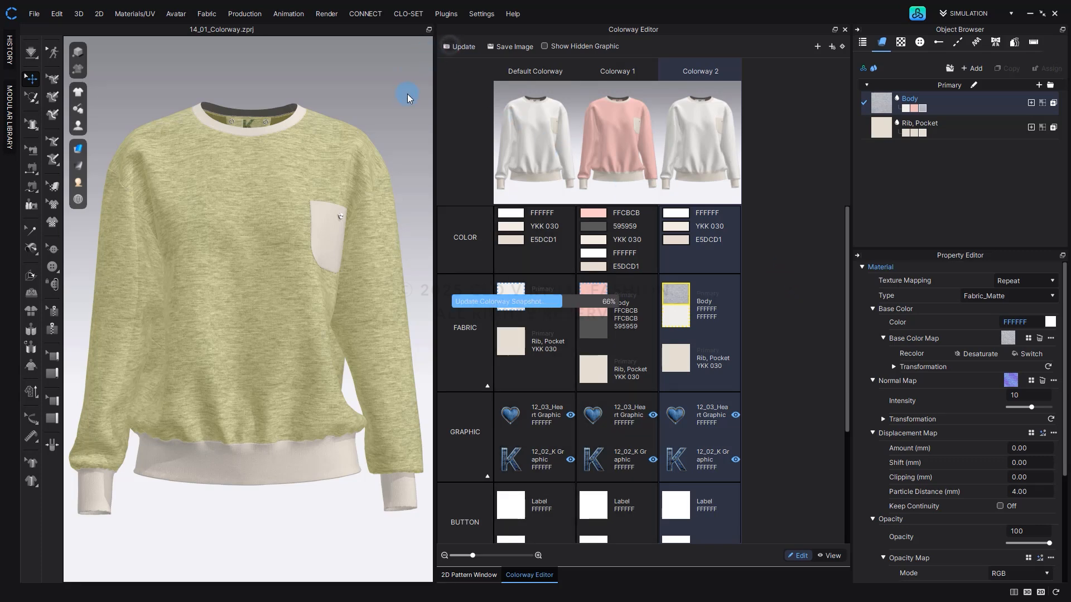
click(406, 93)
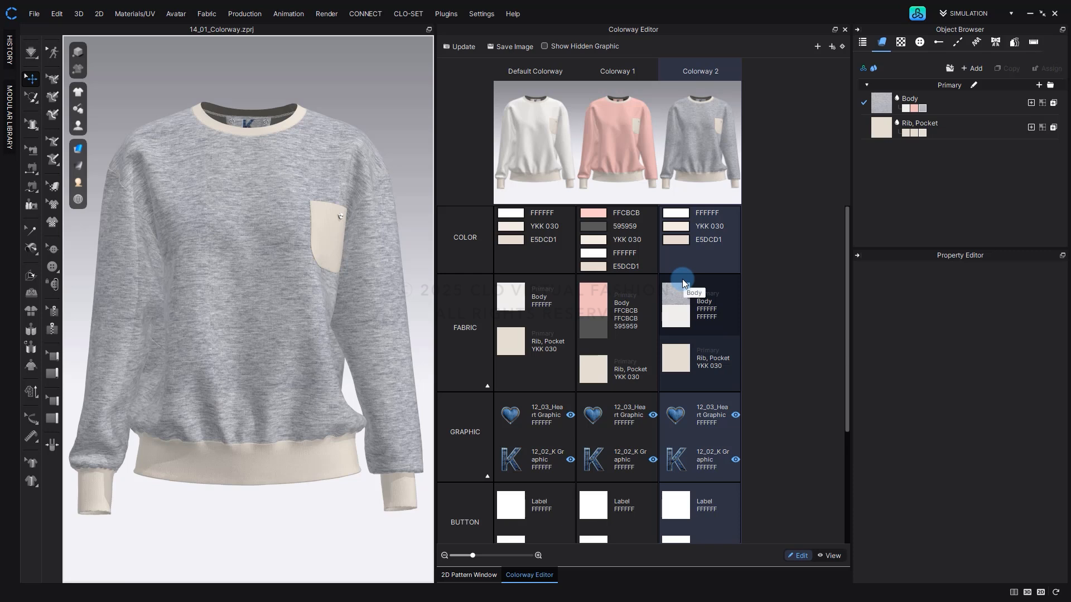
Delete Colorway 2 and Colorway 1, keeping only the Default Colorway.
right_click(721, 70)
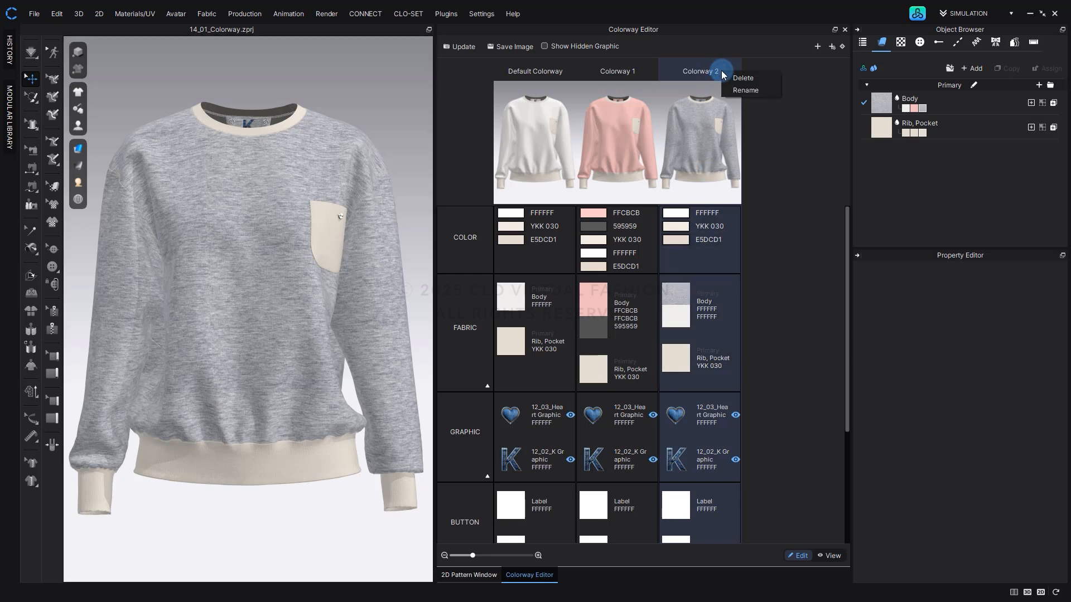
click(736, 79)
right_click(652, 75)
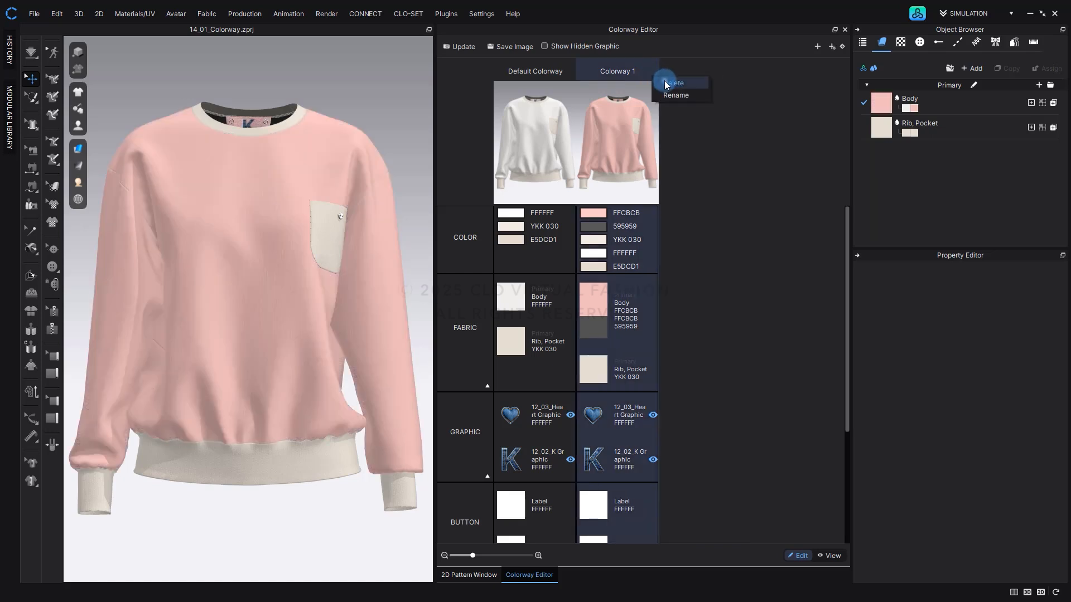
click(664, 82)
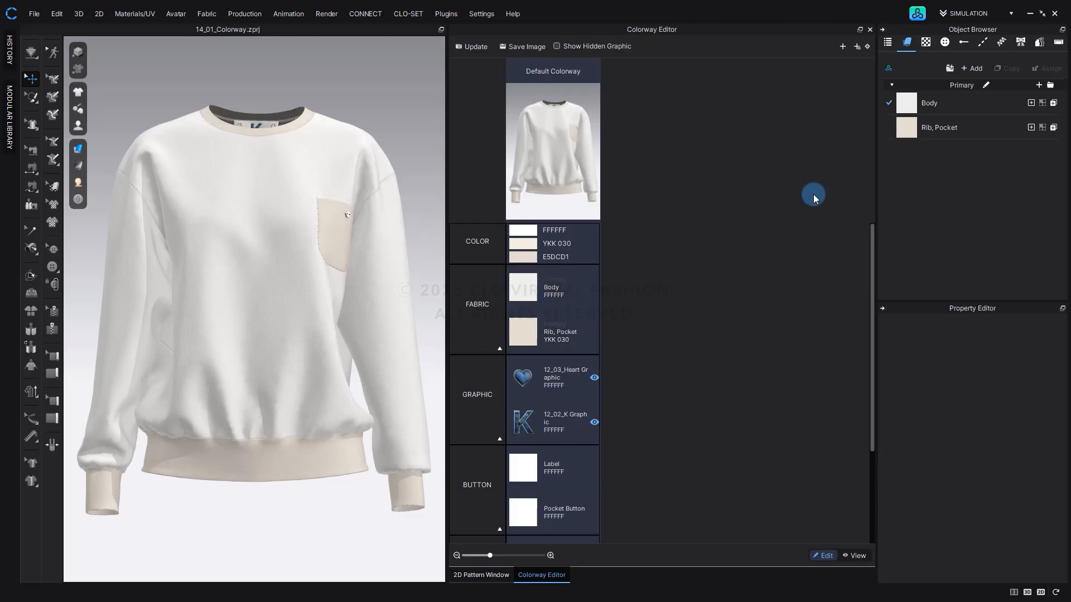
Open the Add Colorway options, try All Properties overall, Link for Body and Materials for Rib, Pocket, and reset every item to Materials.
click(858, 48)
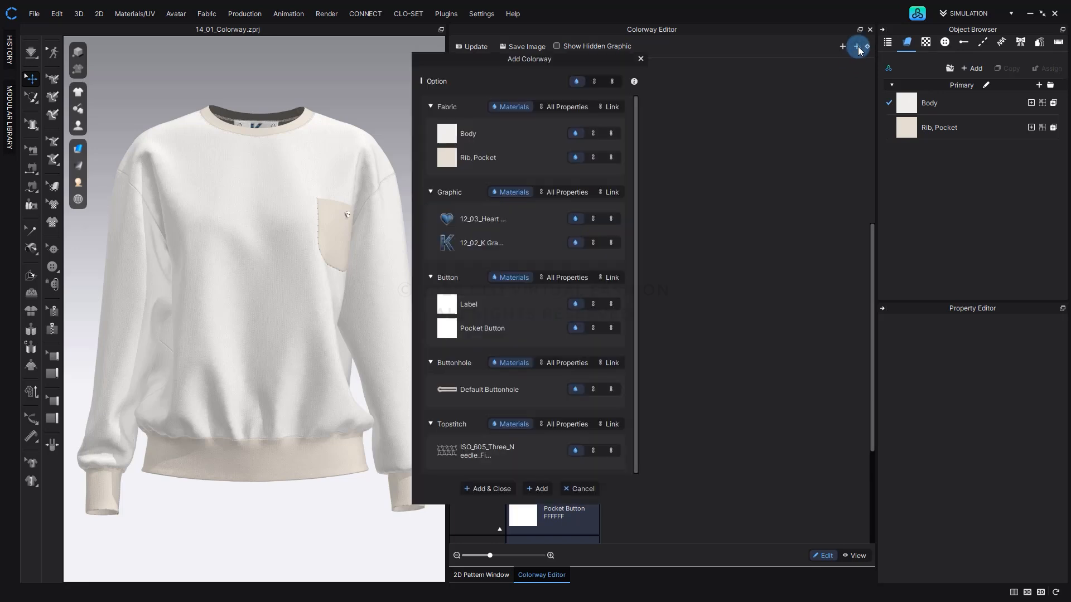
click(595, 82)
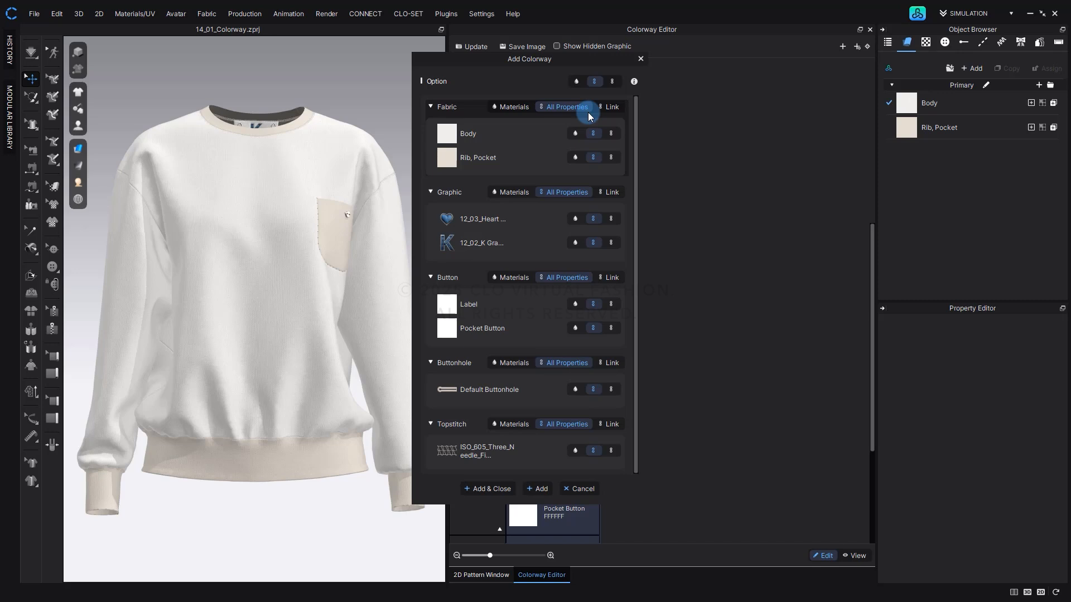
click(610, 133)
click(576, 158)
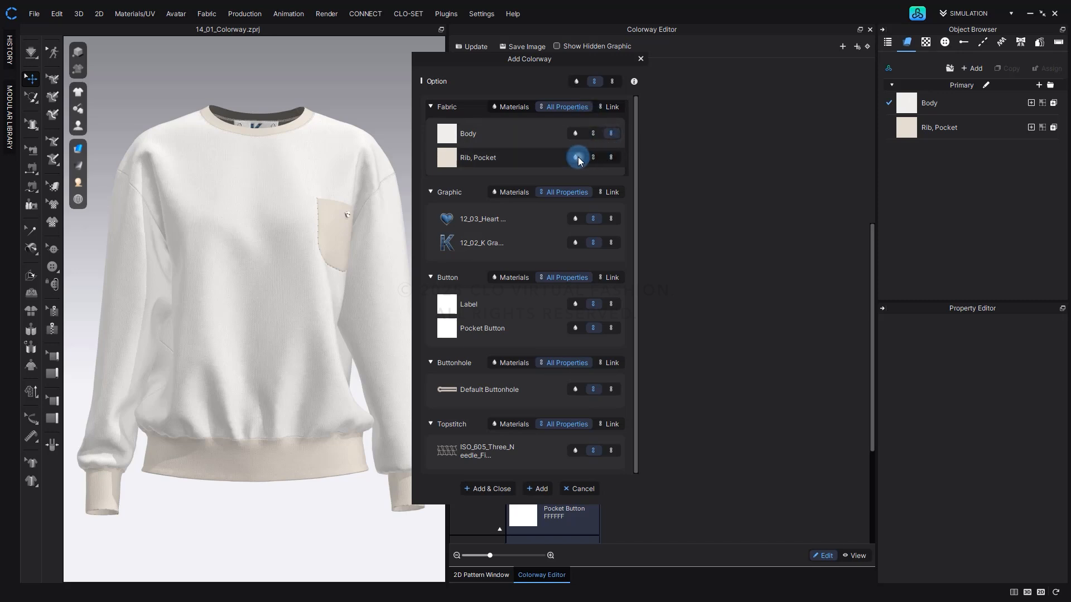
click(581, 81)
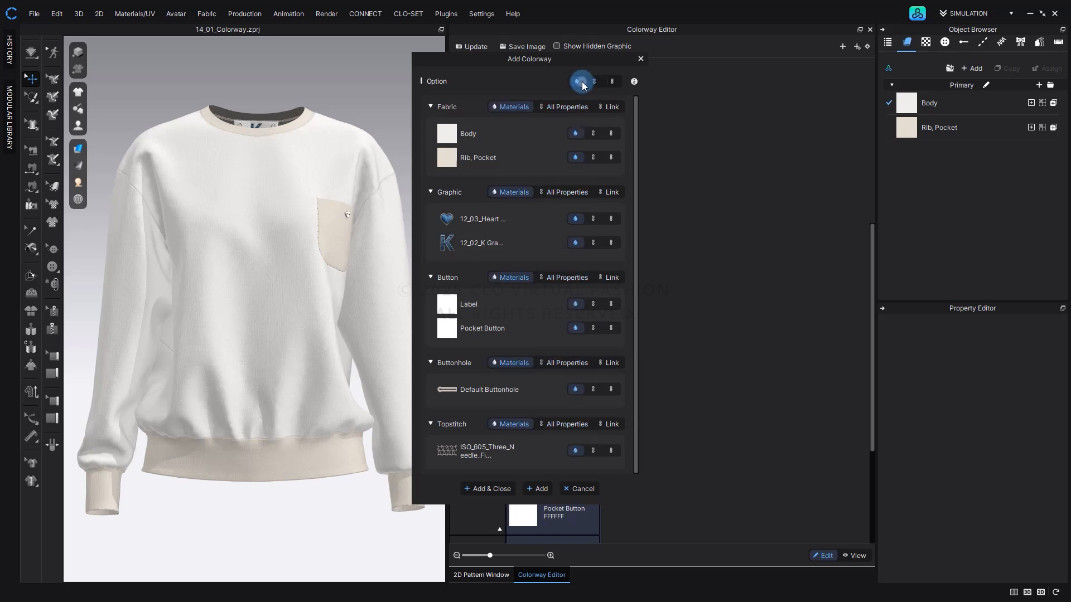
Add two colorways with every item set to All Properties and close the Add Colorway dialog.
click(594, 82)
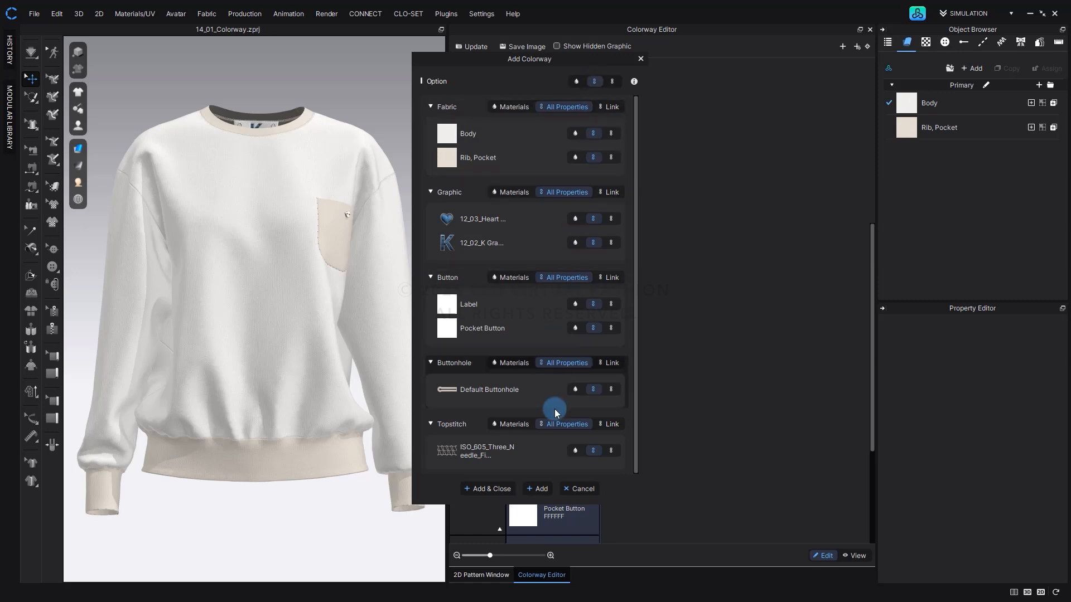
click(543, 489)
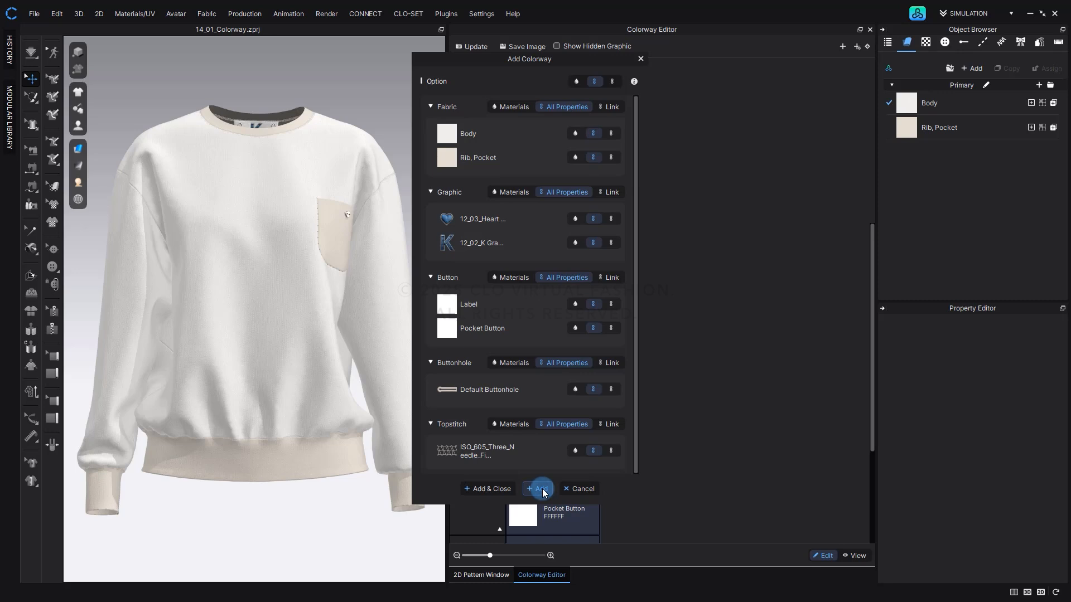
click(505, 490)
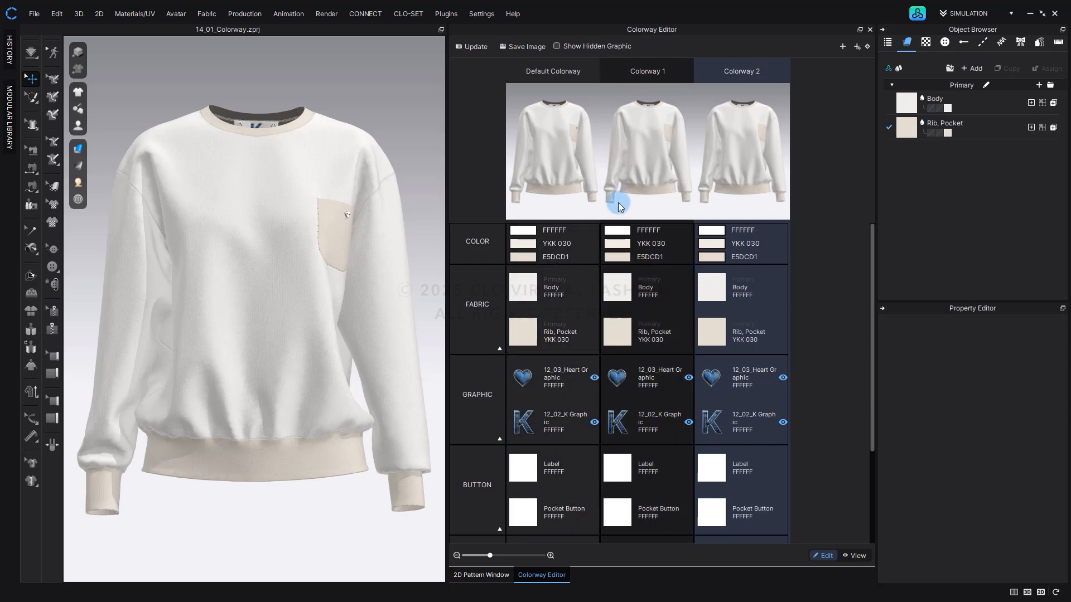
Select the Body fabric of Colorway 1 and toggle Show All Colorways in the fabric list, leaving the fabrics of all colorways listed.
click(628, 291)
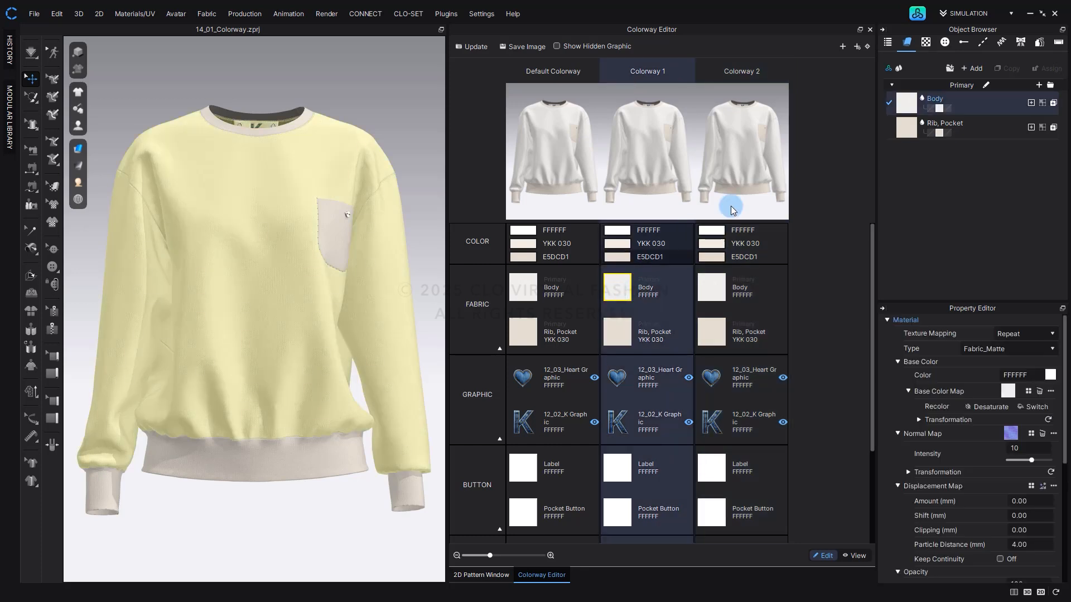
click(901, 69)
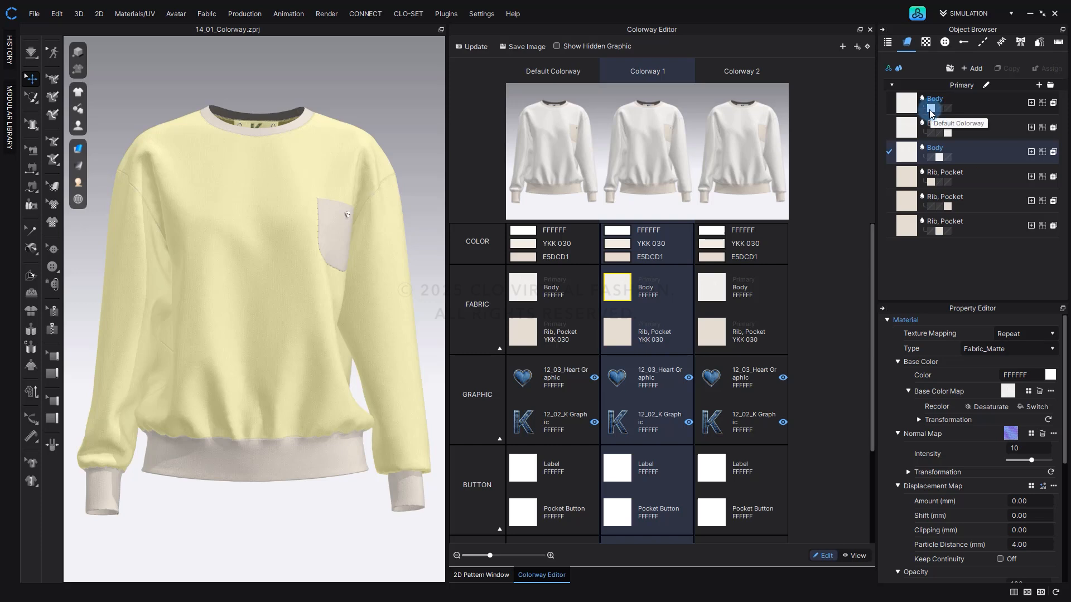
click(942, 157)
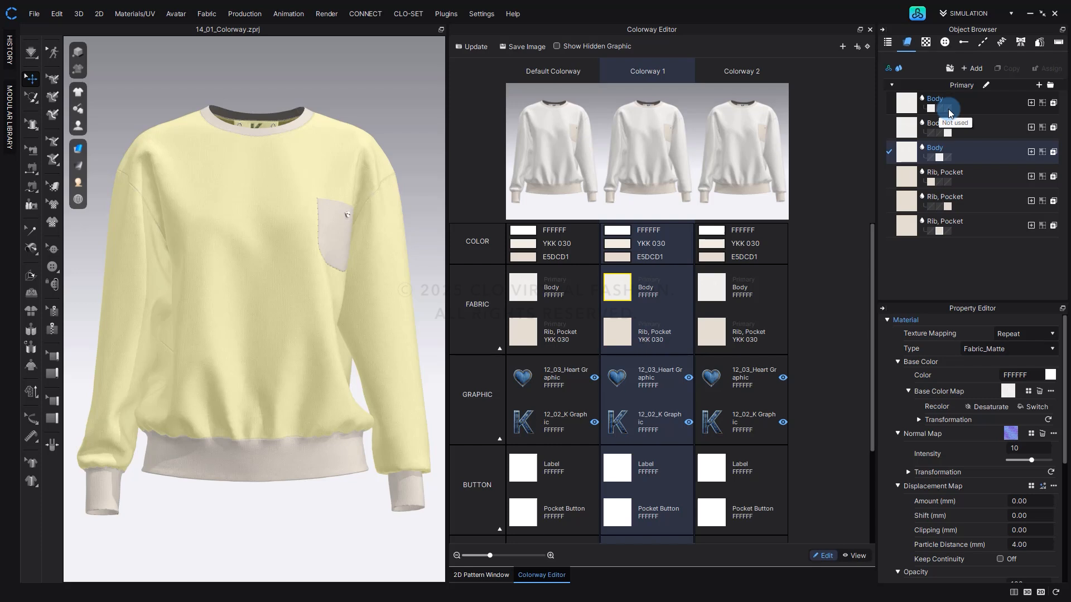
click(899, 68)
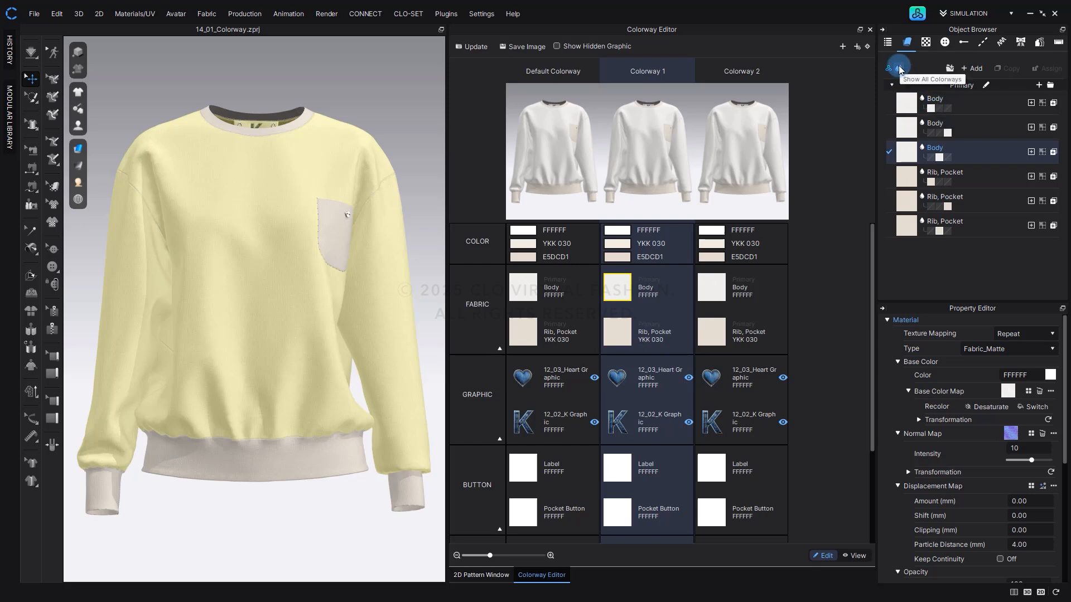
click(899, 69)
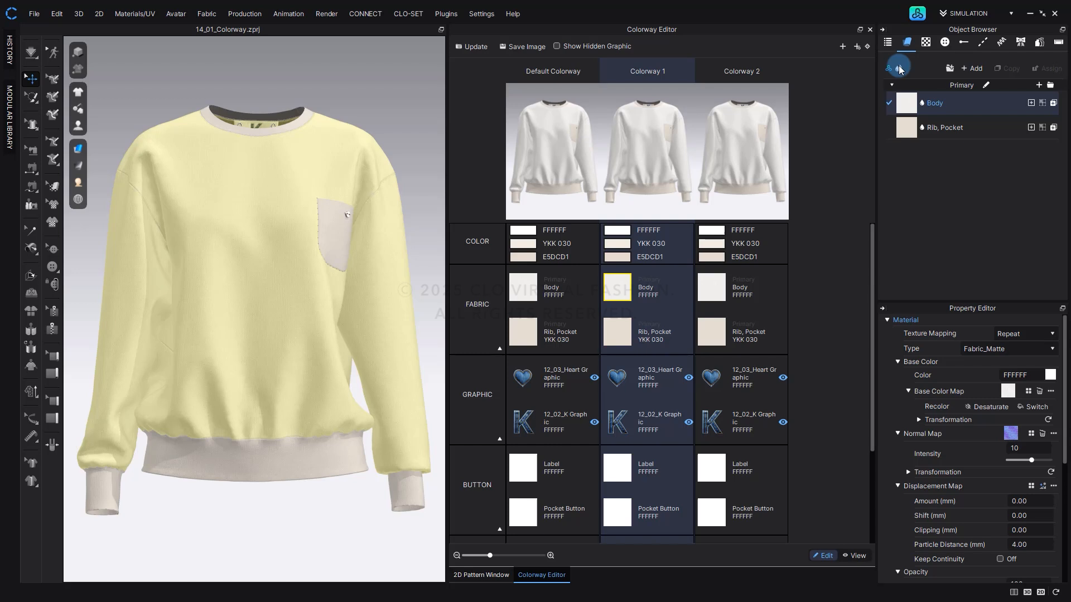
click(899, 69)
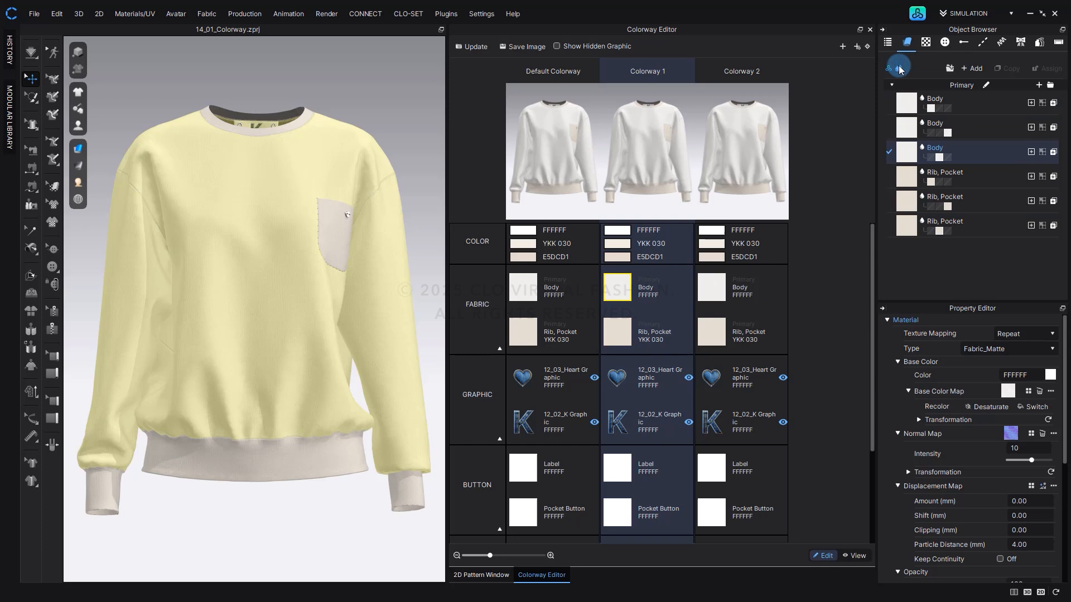
click(899, 69)
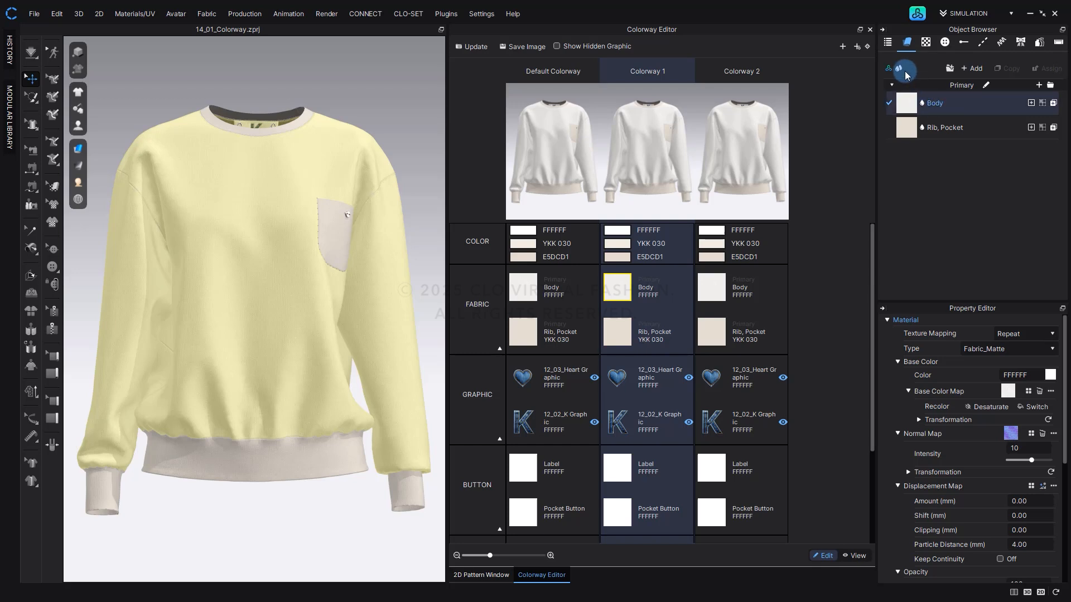
click(899, 68)
Select the separate Body fabrics of Colorway 2 and the Default Colorway in the fabric list to view their properties.
click(926, 102)
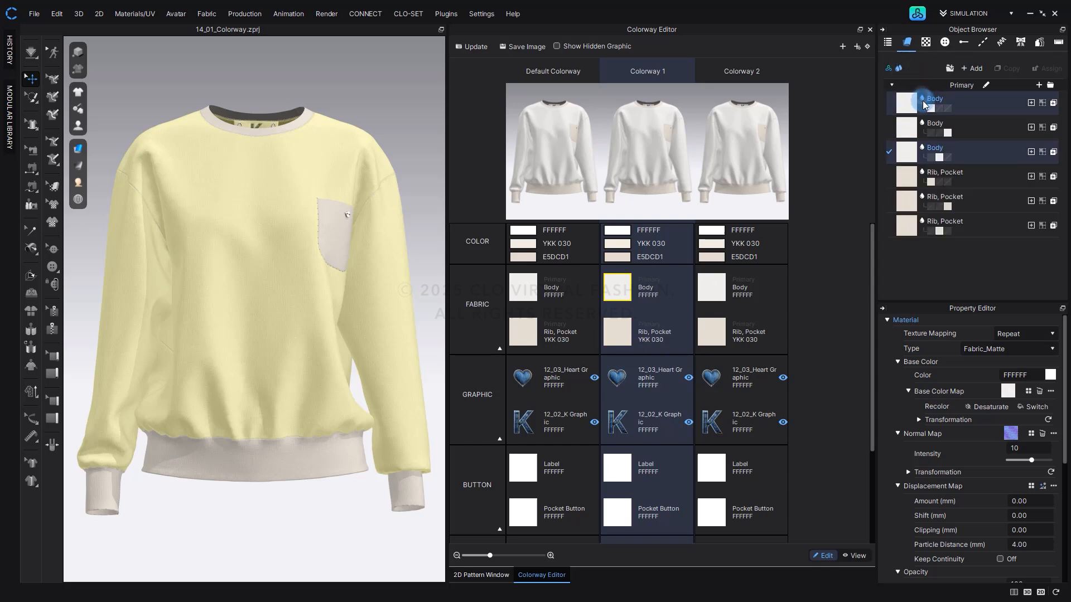
click(926, 127)
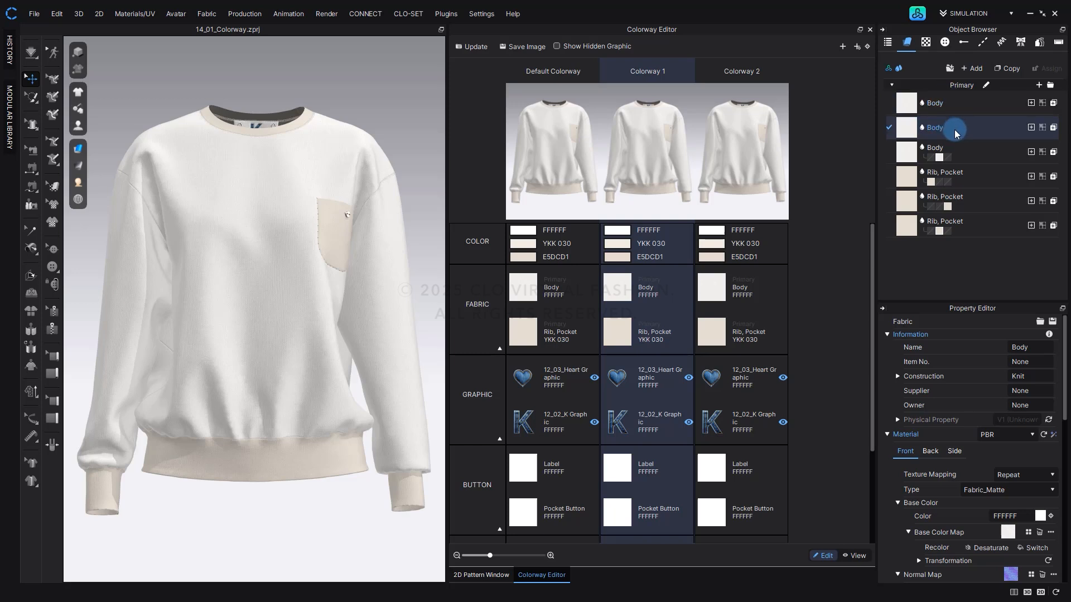
click(922, 128)
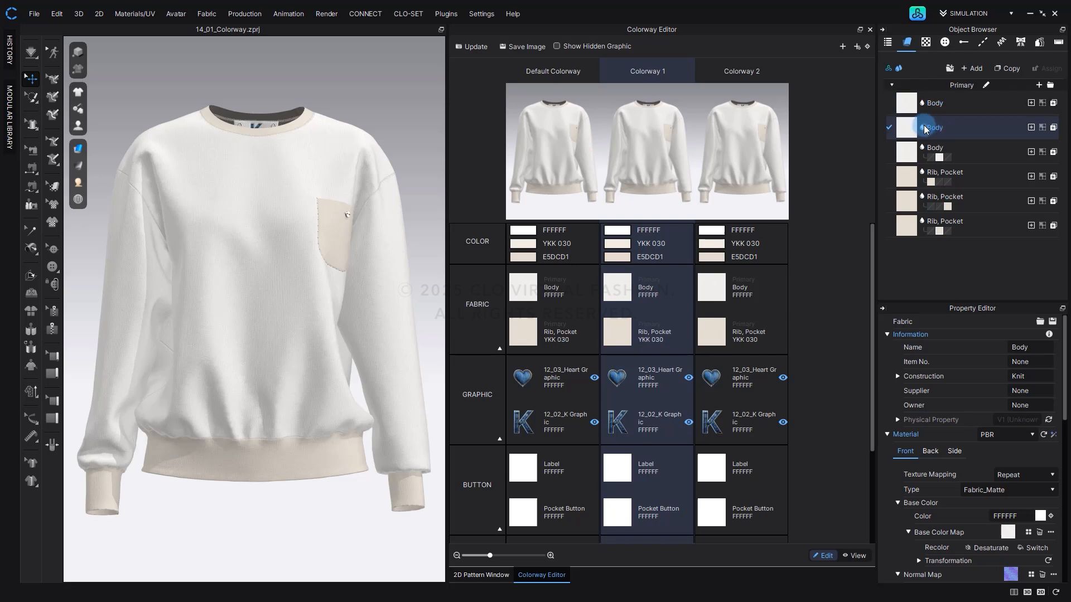
click(923, 105)
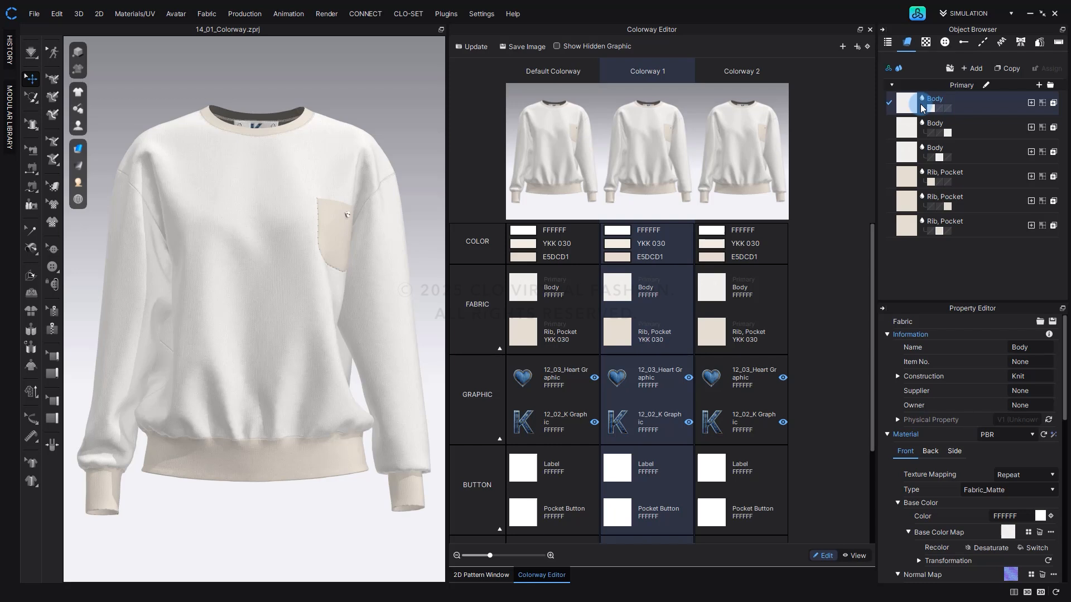
Open the asset library's fabrics, search for "woven" and show the details of the selected fabric.
key(alt+Tab)
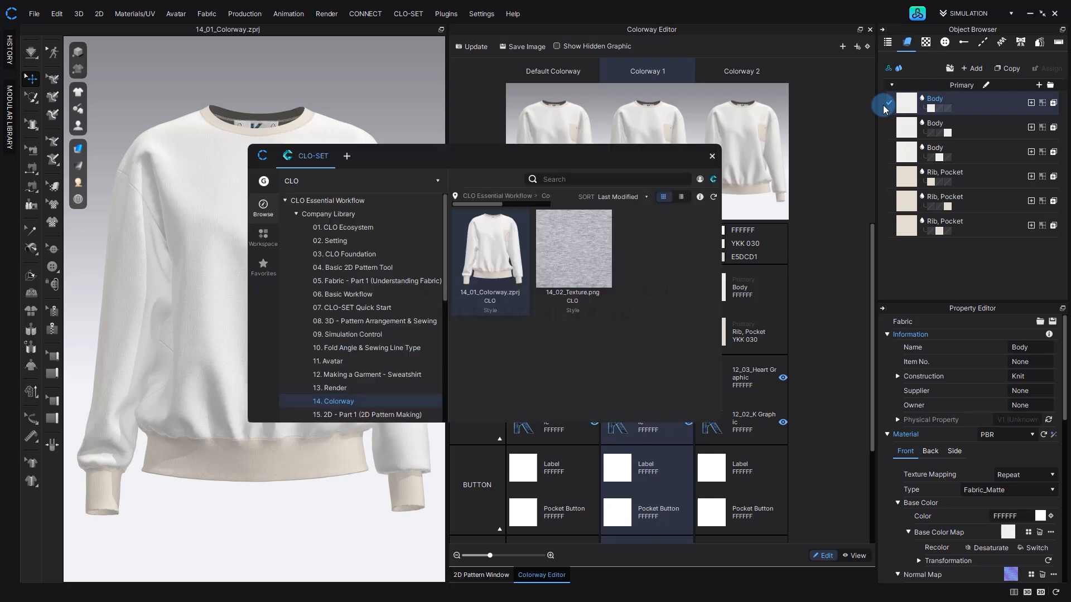
click(262, 161)
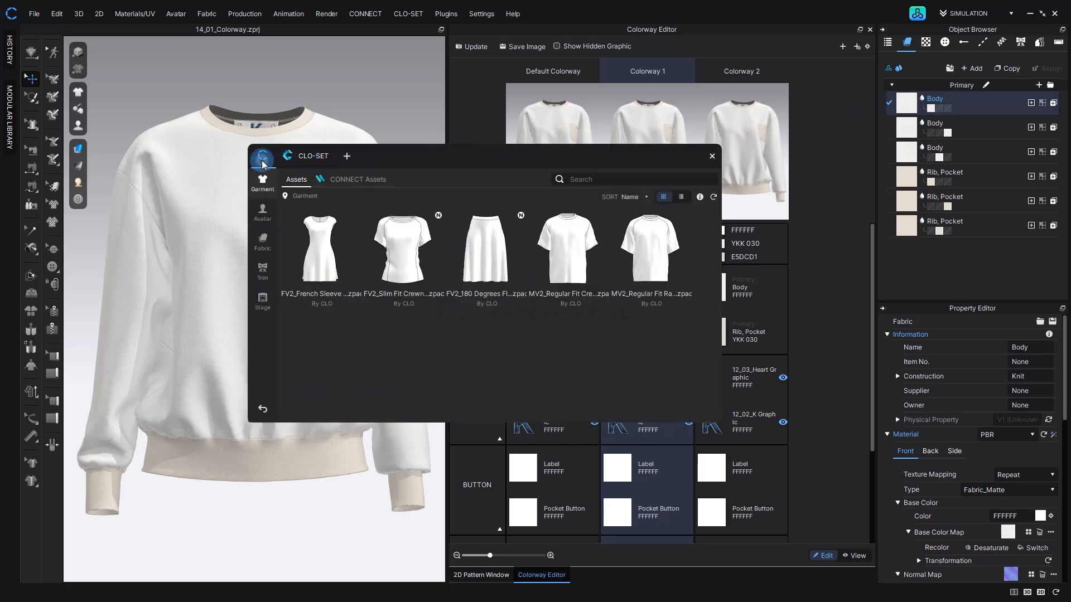
click(264, 239)
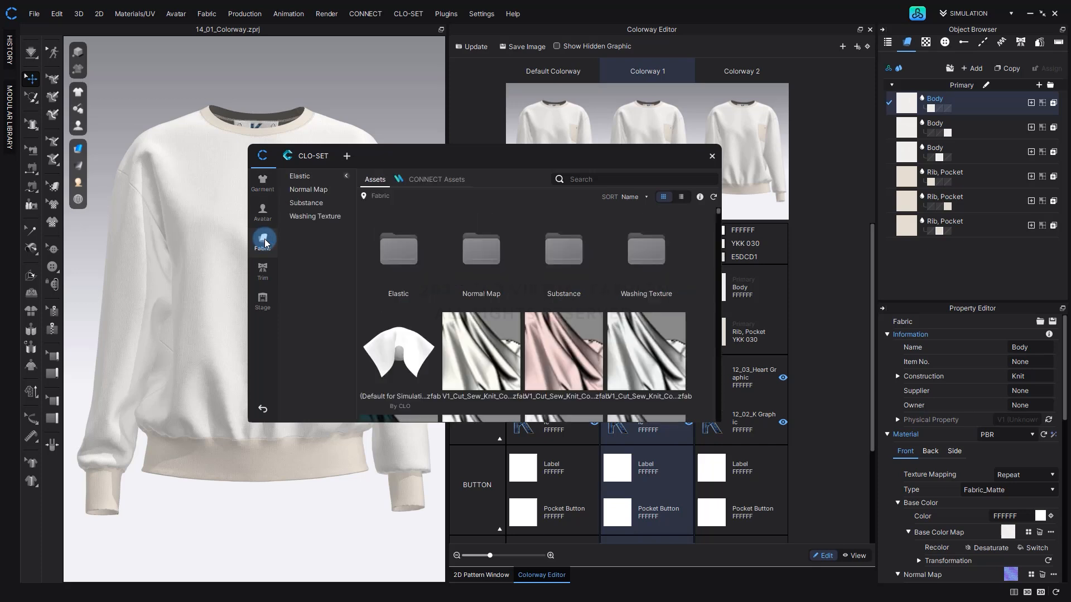
click(577, 179)
text(woven)
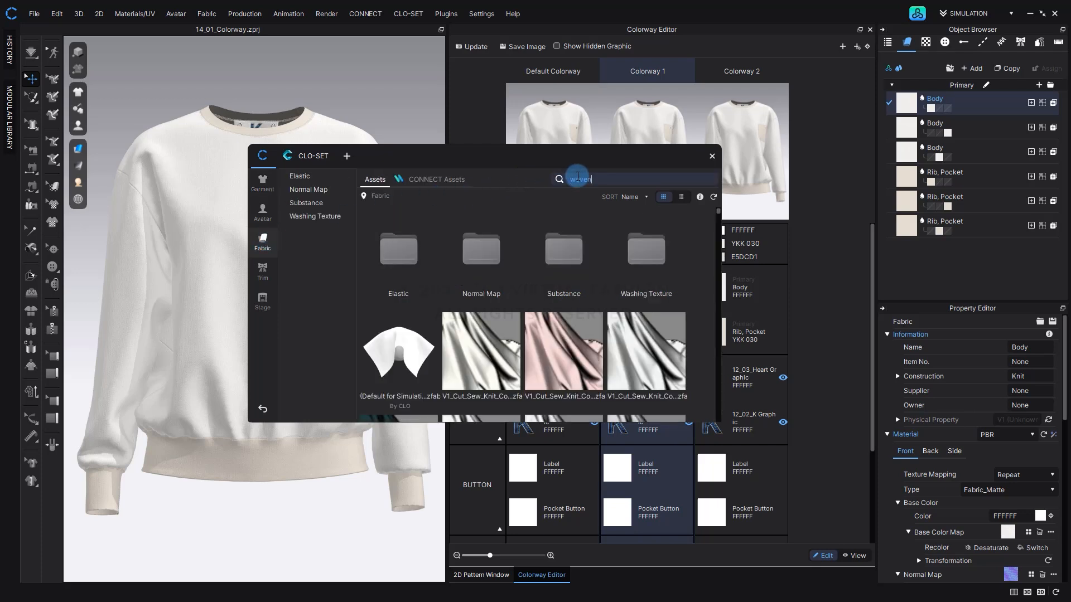
key(Return)
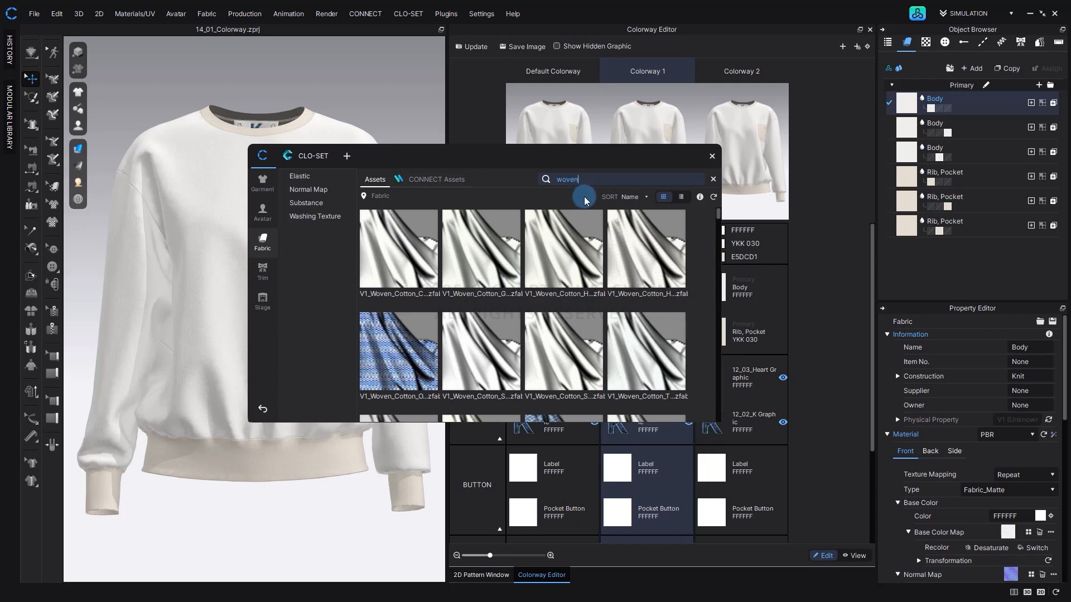
click(699, 197)
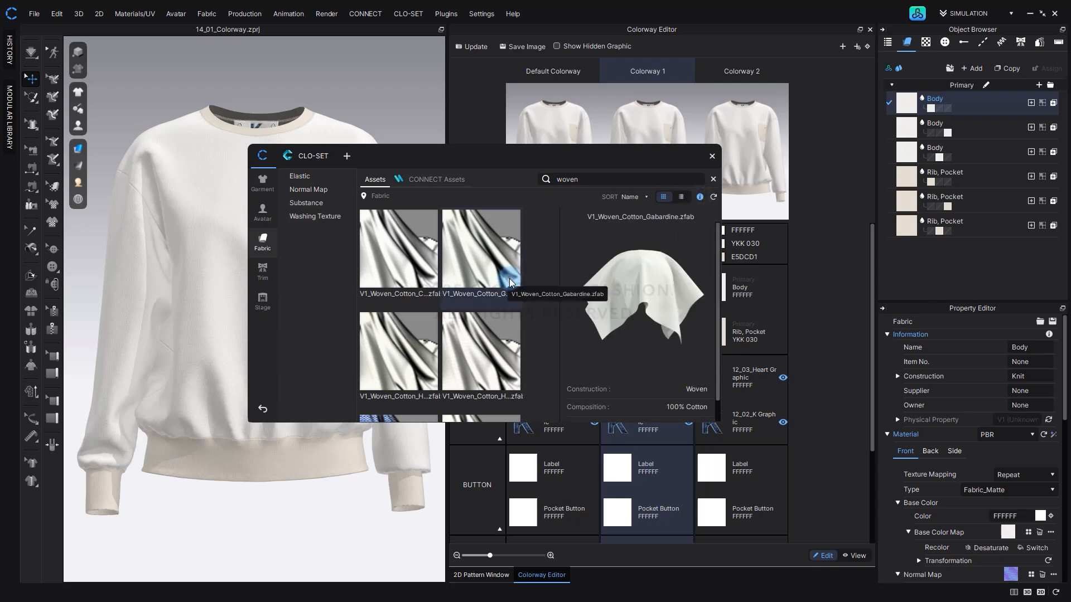
Browse the woven fabrics, preview V1_Woven_Denim_Raw and select V1_Woven_Denim_Stretch.
scroll(480, 303, down, 2)
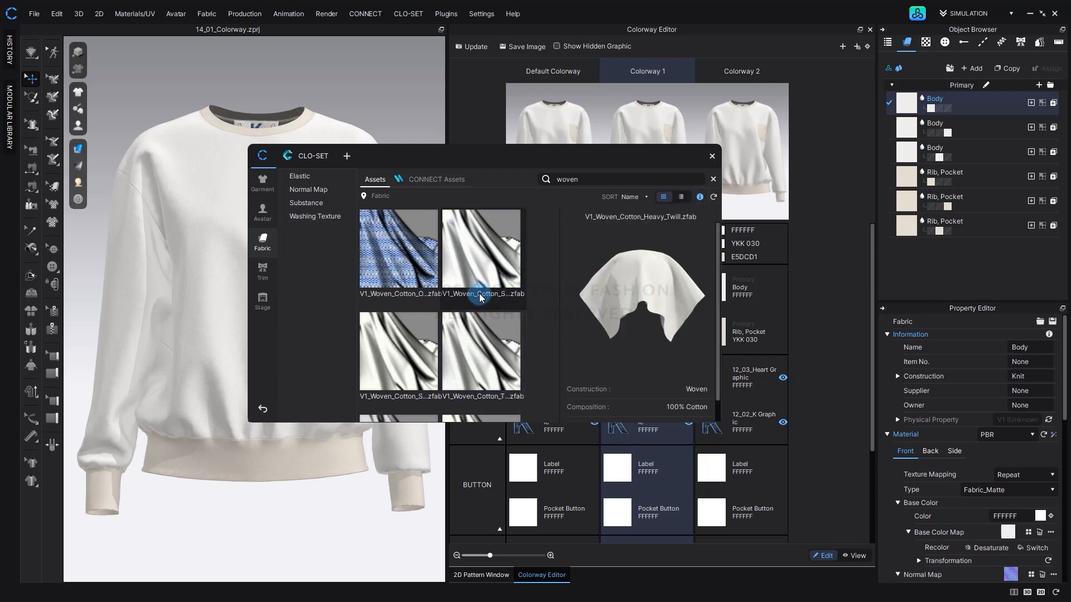
scroll(481, 296, down, 2)
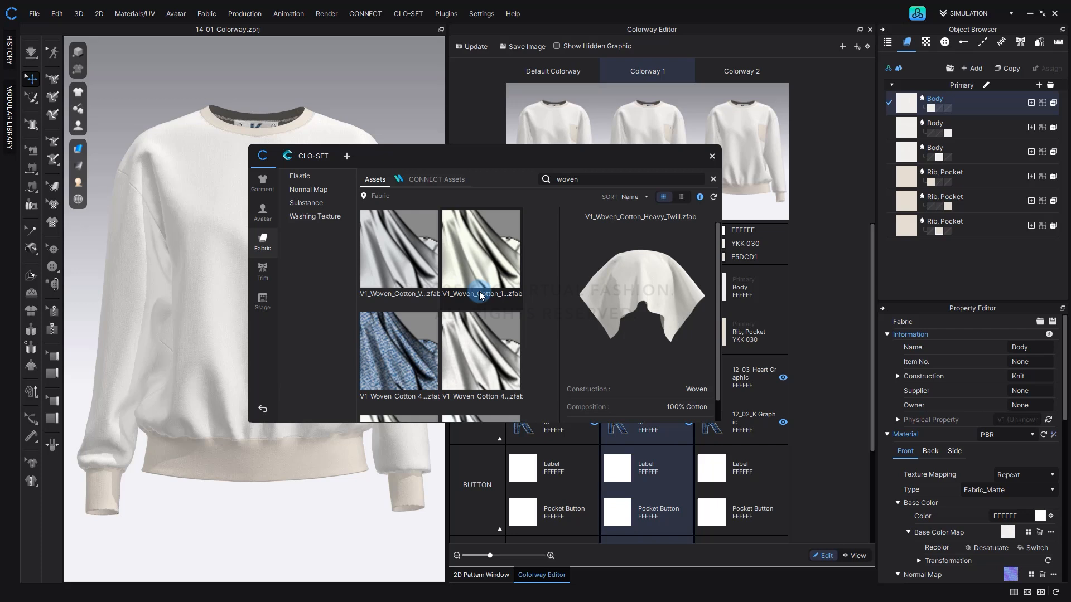
scroll(480, 295, down, 1)
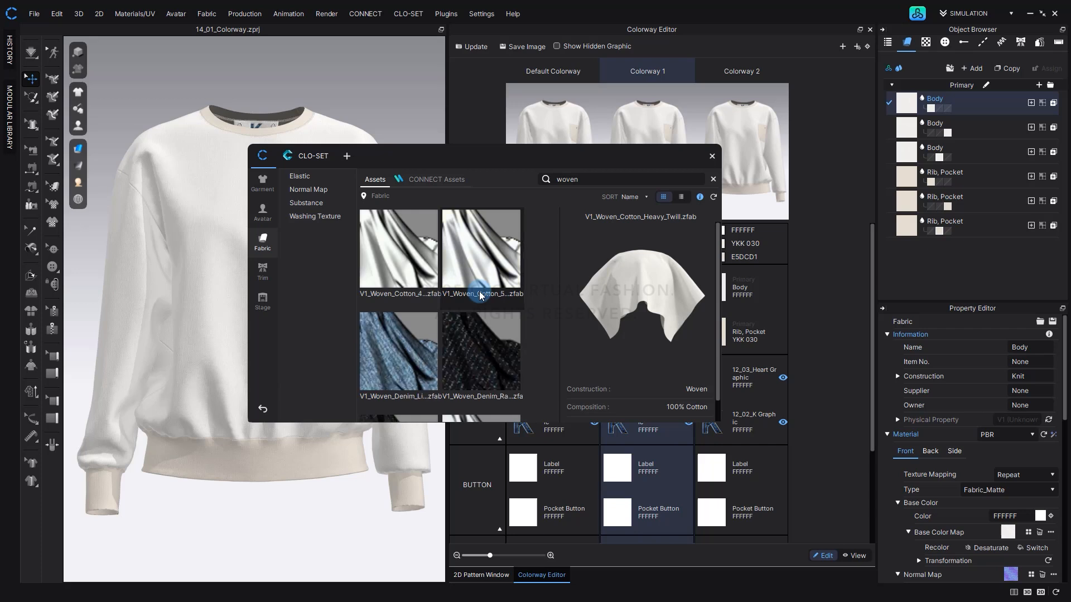
click(486, 321)
scroll(485, 320, down, 2)
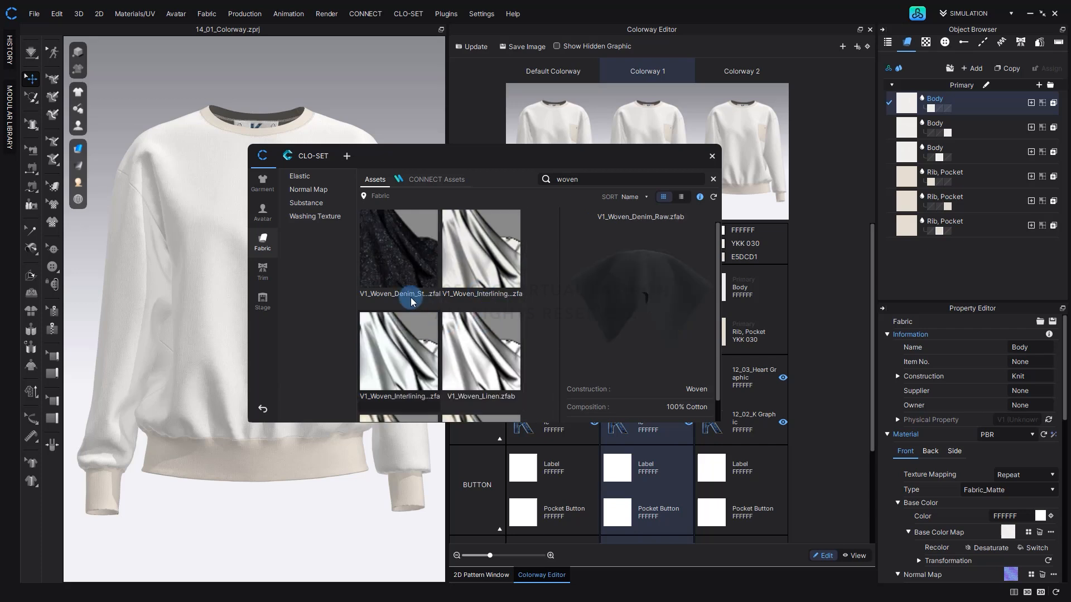
click(407, 290)
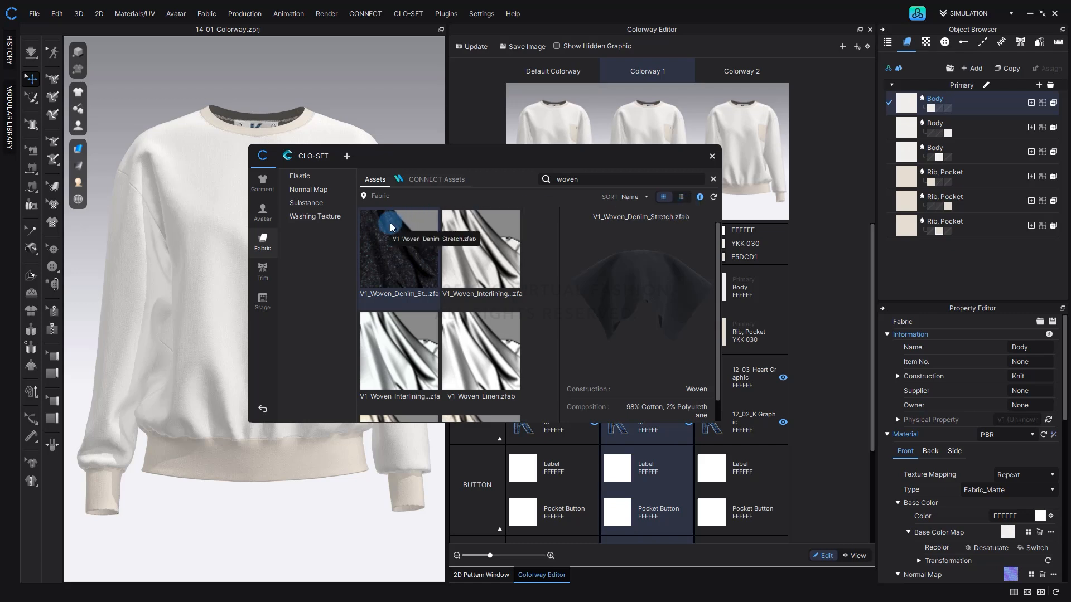
Replace the Body fabric of Colorway 1 with V1_Woven_Denim_Stretch, close the library and update the colorway thumbnails.
drag(530, 155, 317, 159)
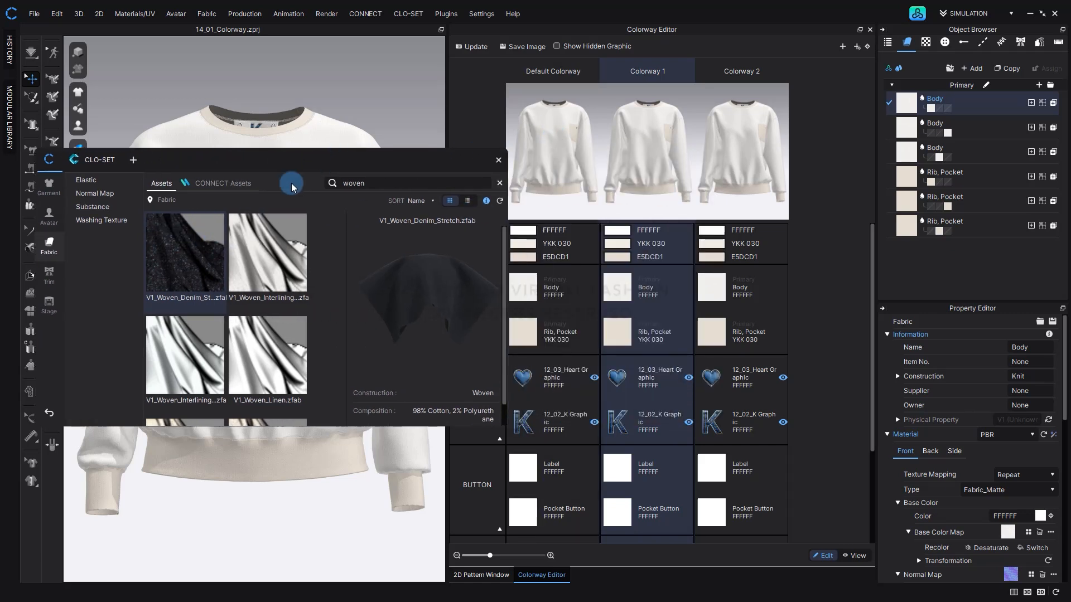
drag(186, 262, 624, 284)
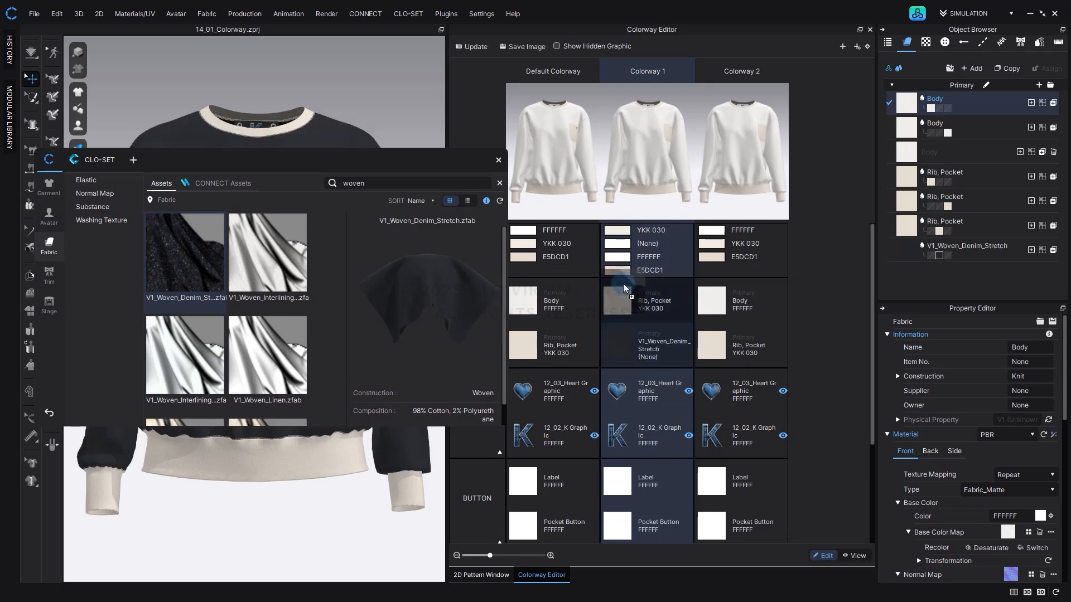
click(529, 230)
drag(392, 160, 745, 163)
key(Escape)
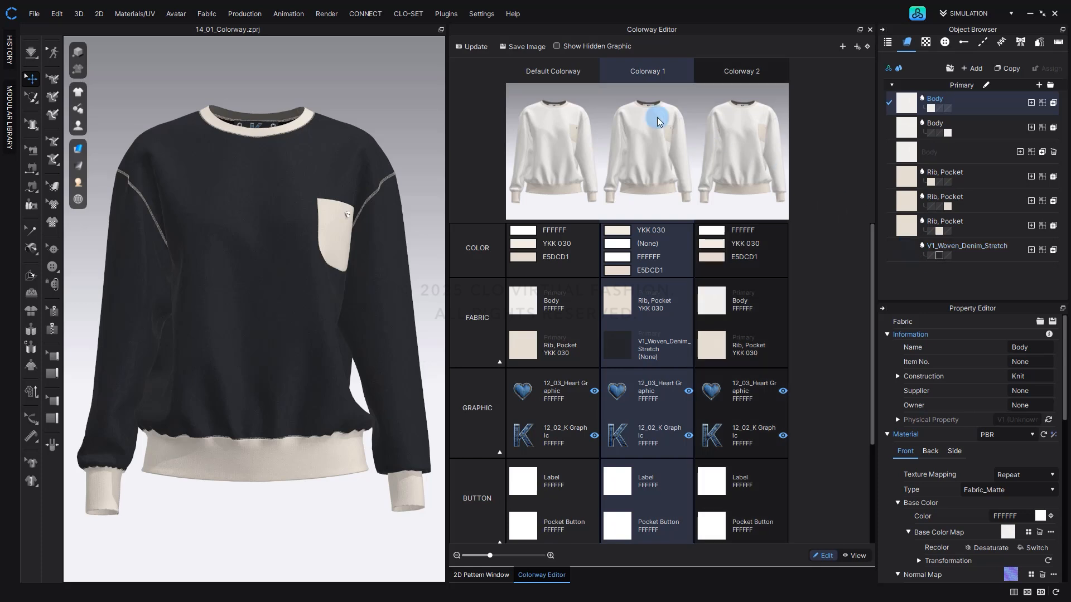
click(477, 47)
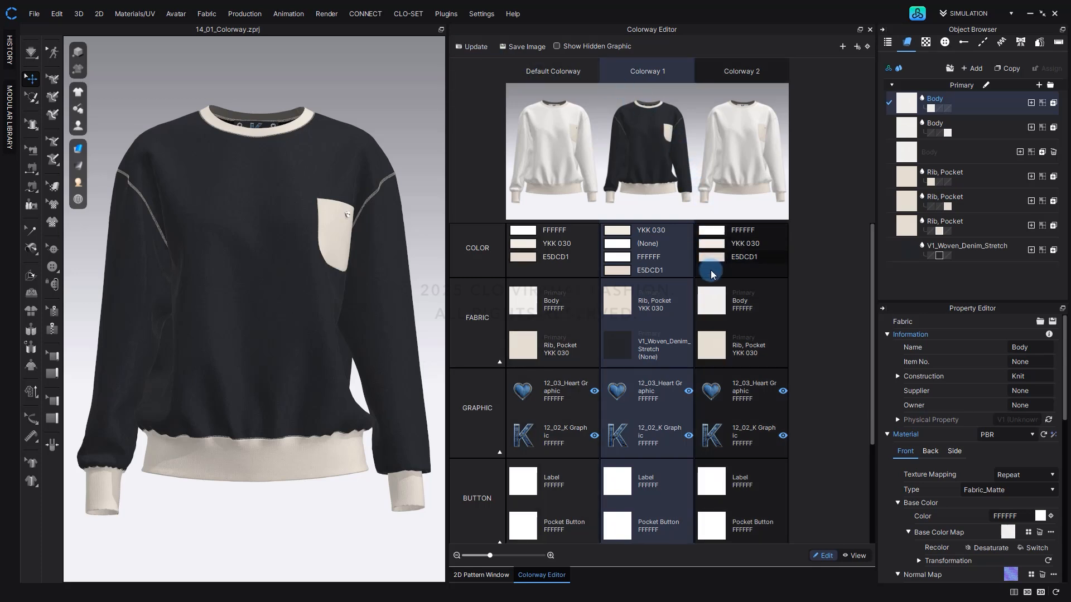
Select the Body fabric of Colorway 2 and download V2_Woven_DoubleWeave_3 from the fabric library.
click(713, 344)
click(716, 314)
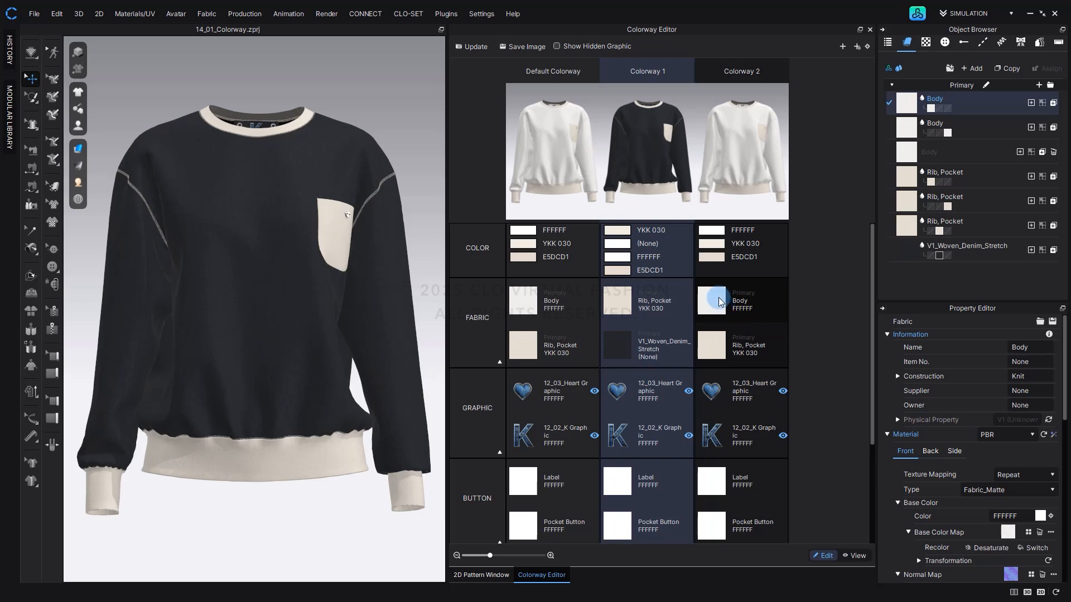
click(889, 69)
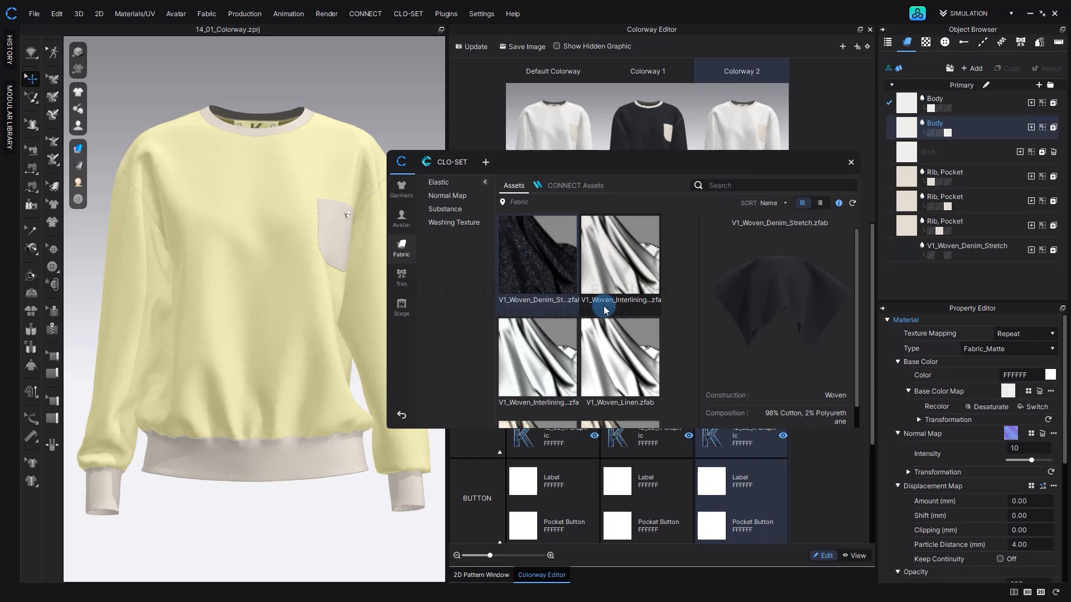
scroll(604, 306, down, 3)
scroll(614, 292, down, 6)
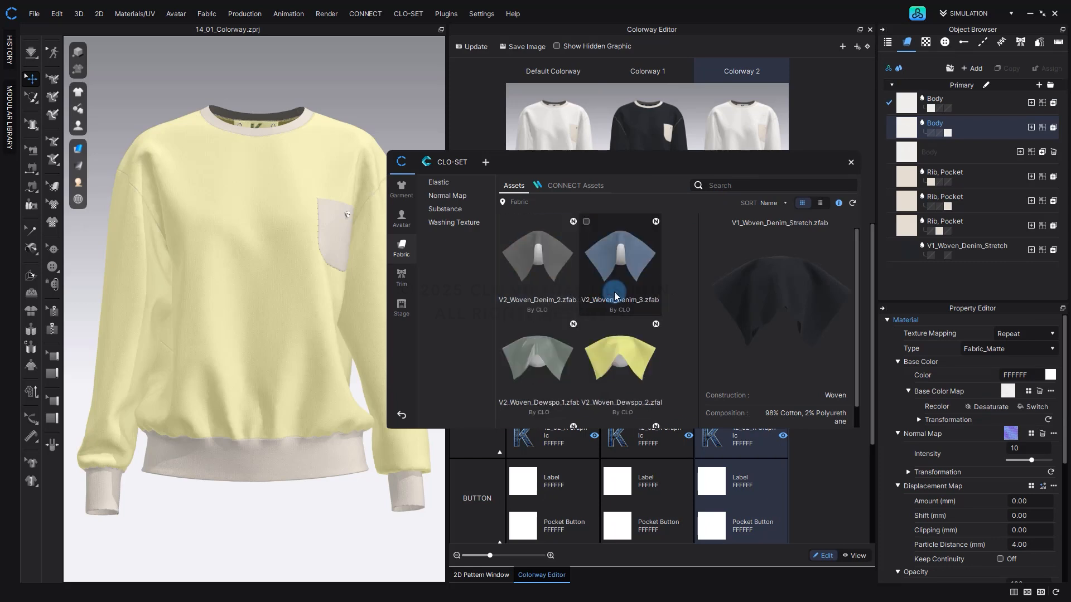
scroll(614, 292, down, 3)
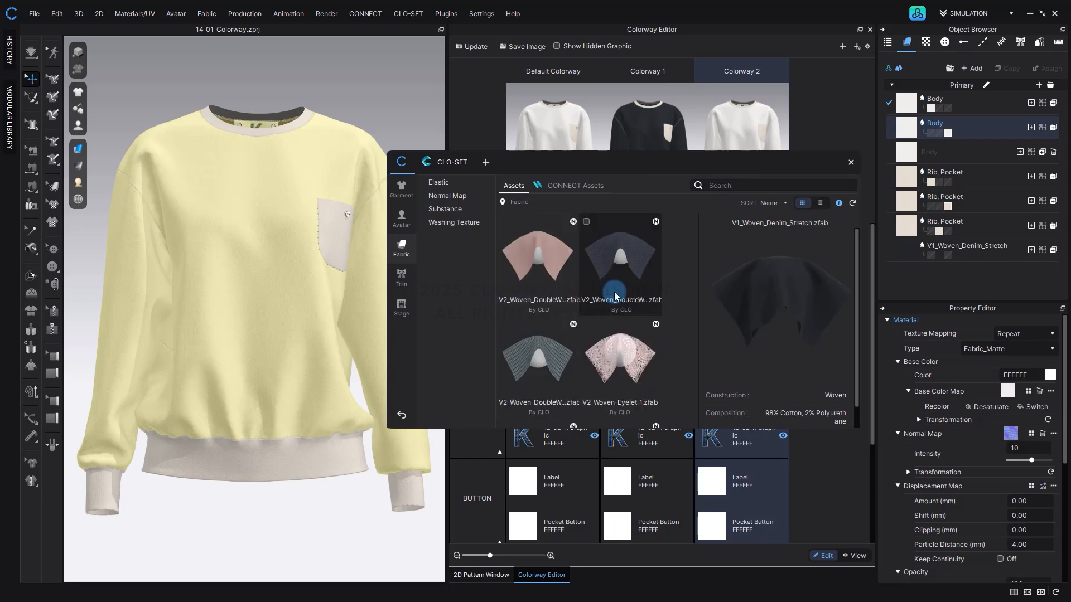
click(567, 349)
click(505, 324)
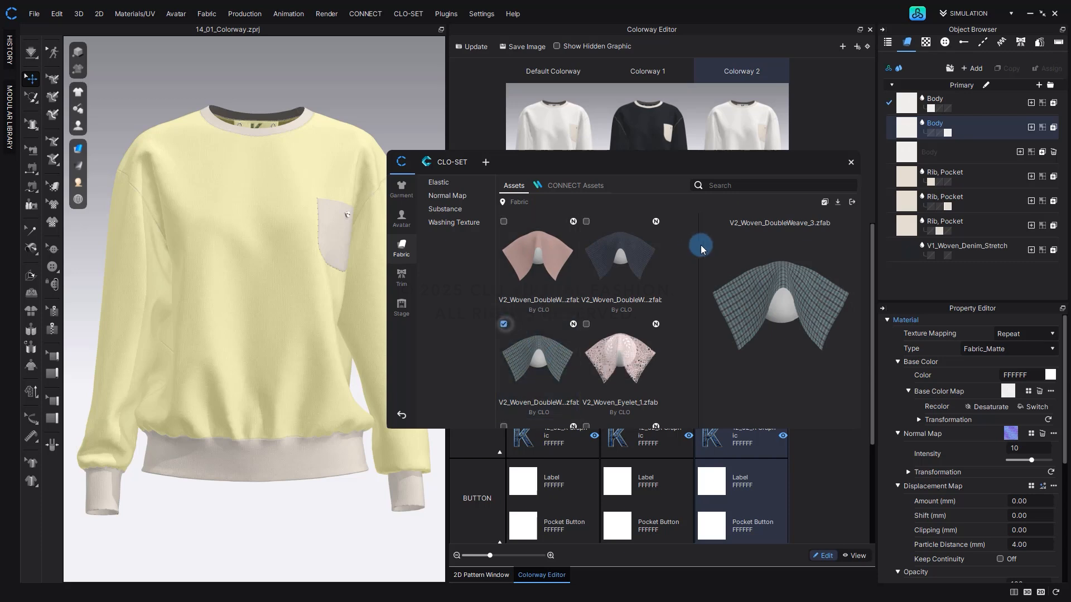
click(839, 203)
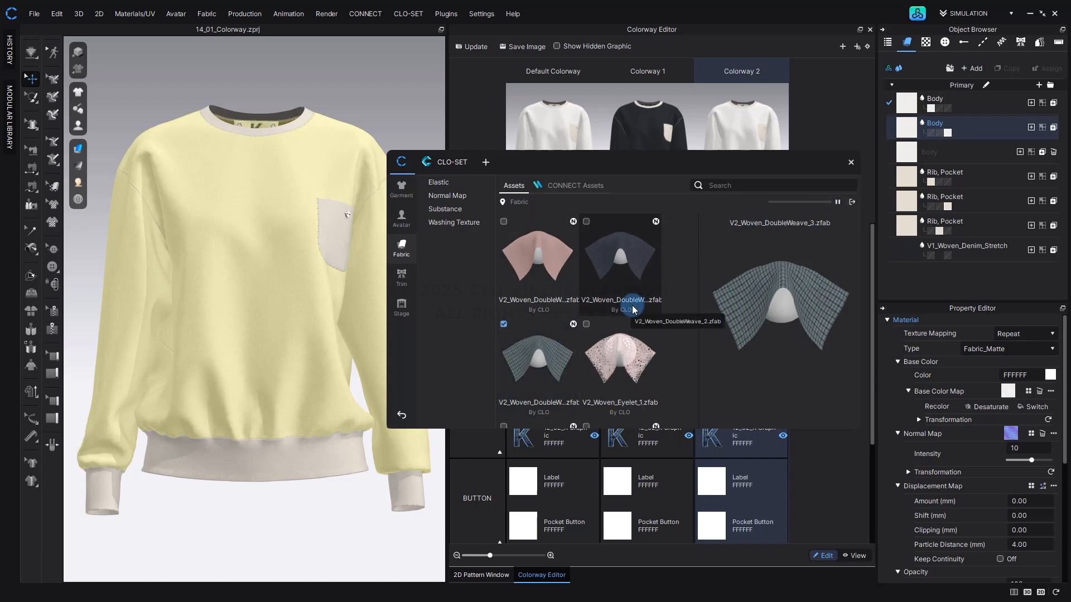
Replace the Body fabric of Colorway 2 with V2_Woven_DoubleWeave_3 and update the colorway thumbnails.
drag(636, 161, 362, 166)
drag(281, 373, 673, 326)
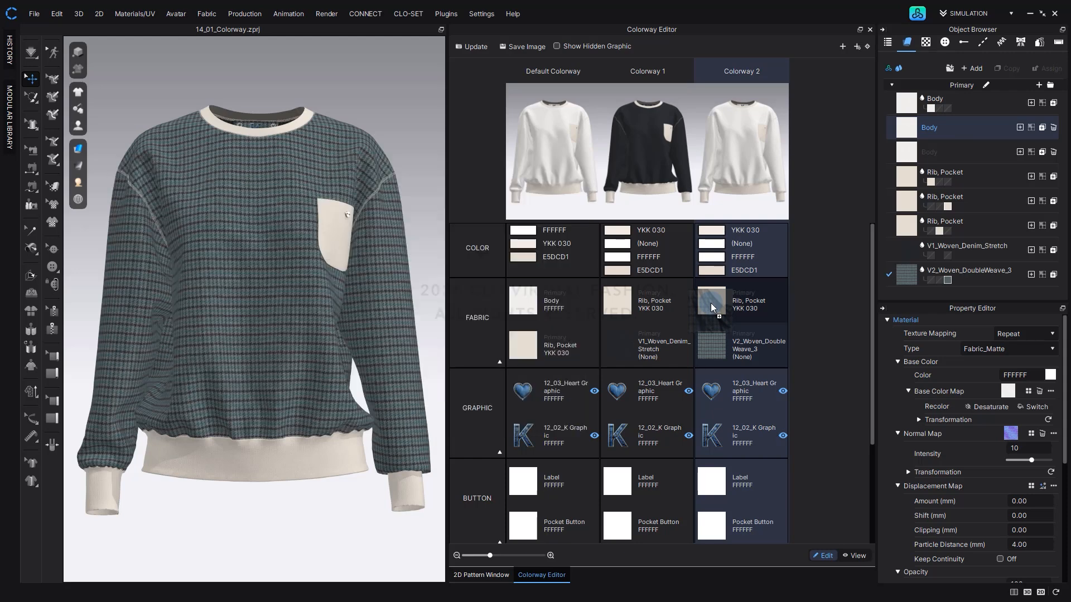
drag(711, 303, 710, 303)
click(471, 46)
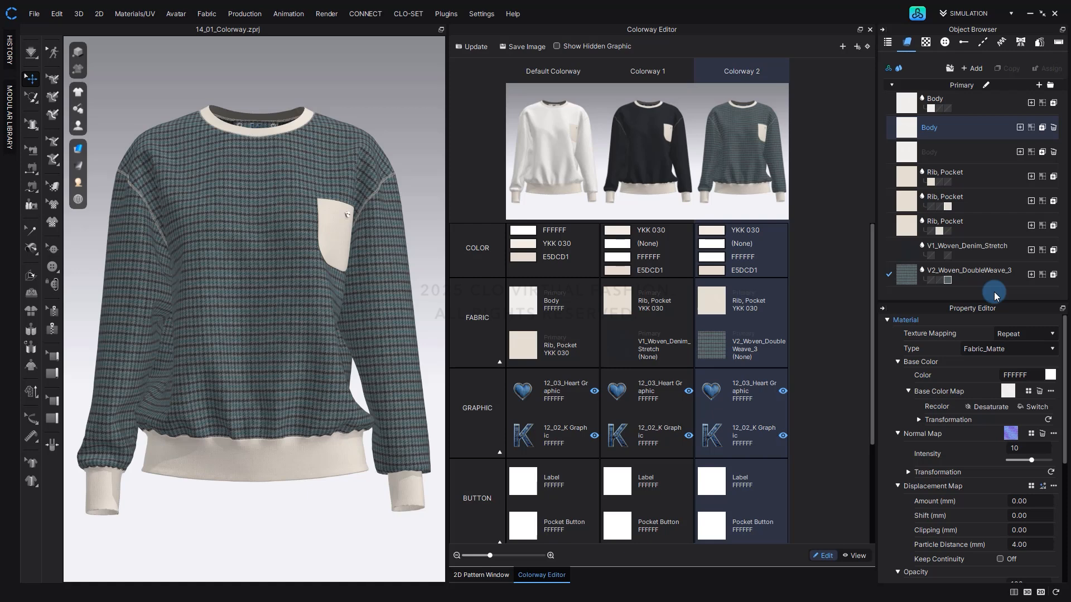
Examine the material and physical properties of V1_Woven_Denim_Stretch and V2_Woven_DoubleWeave_3.
click(992, 257)
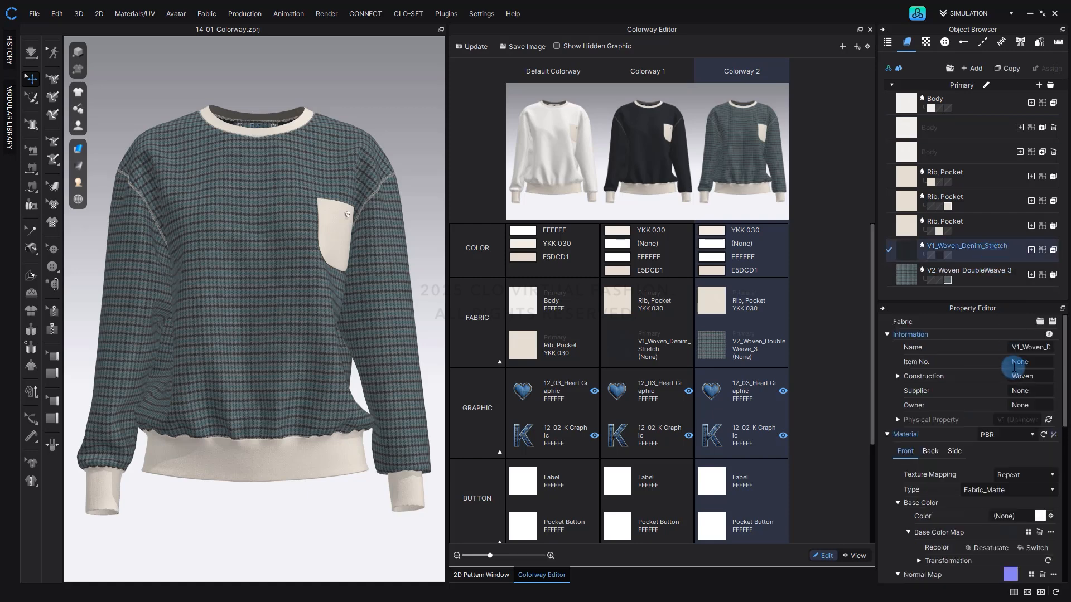
scroll(1007, 390, down, 8)
click(1033, 575)
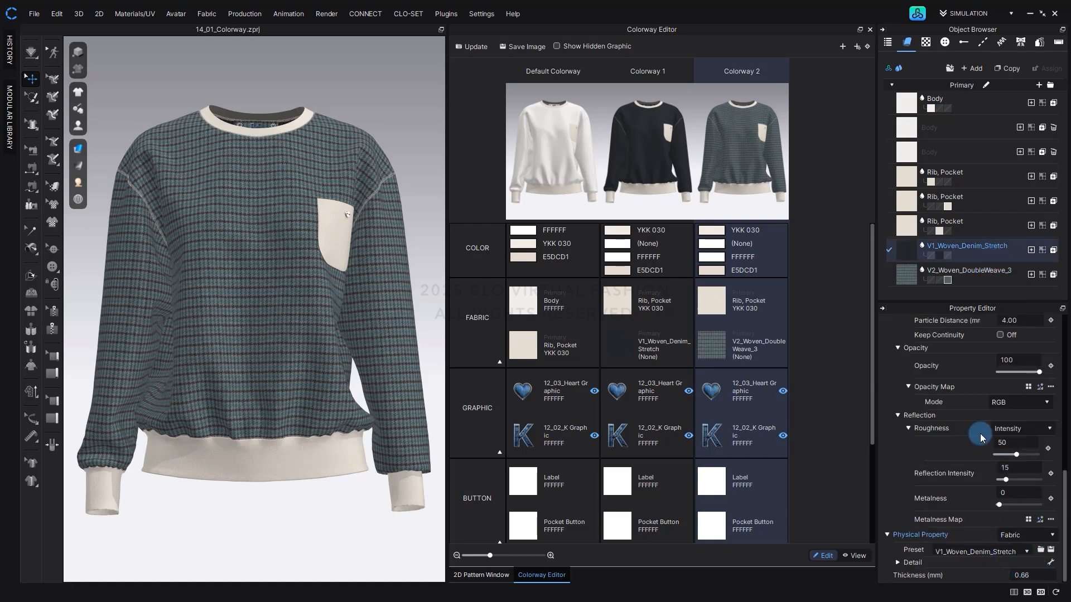
click(986, 278)
scroll(990, 441, down, 3)
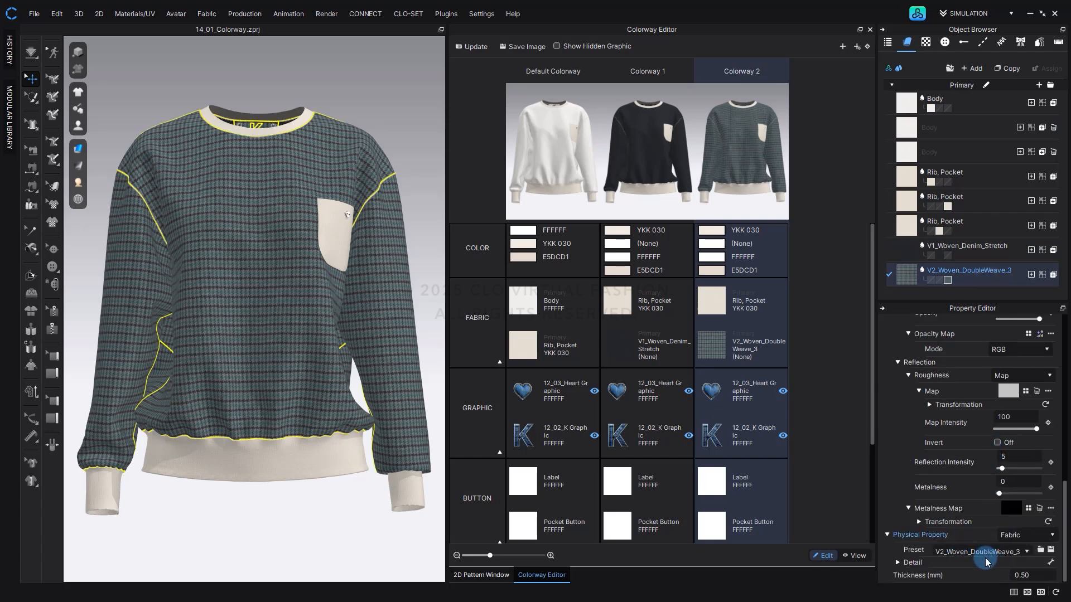
Delete all unused fabrics from the fabric list.
right_click(946, 146)
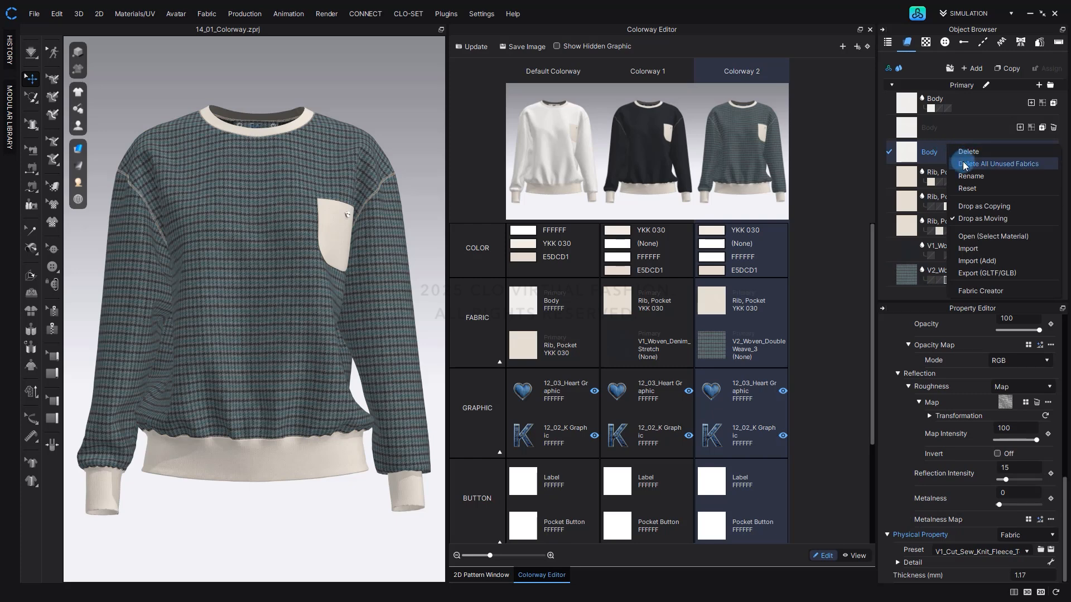
click(963, 164)
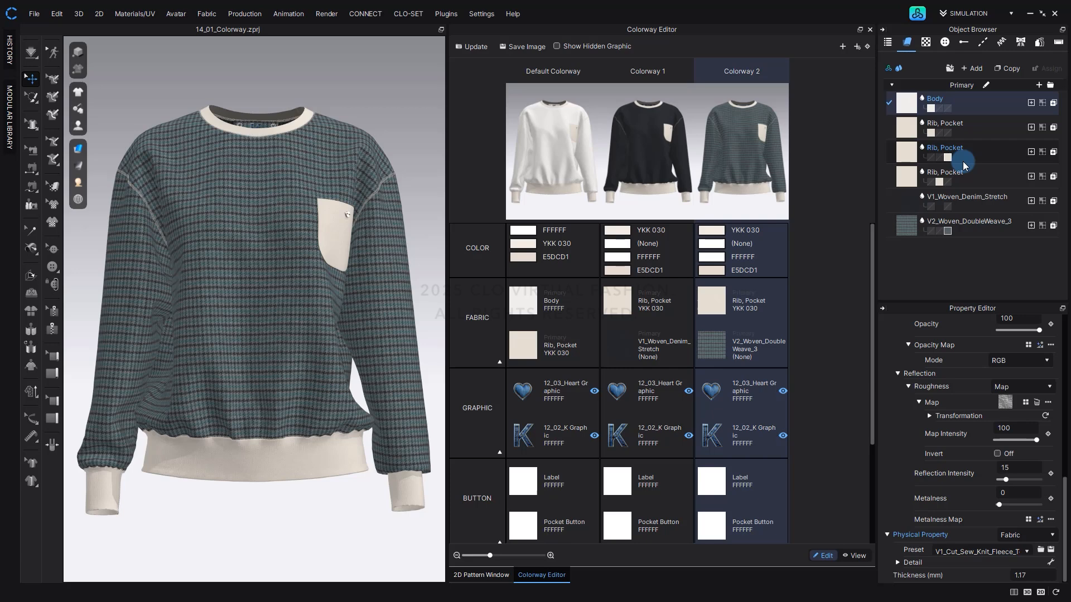
Switch the garment to Colorway 1 and select its Label button to view the material properties.
right_drag(345, 218, 311, 232)
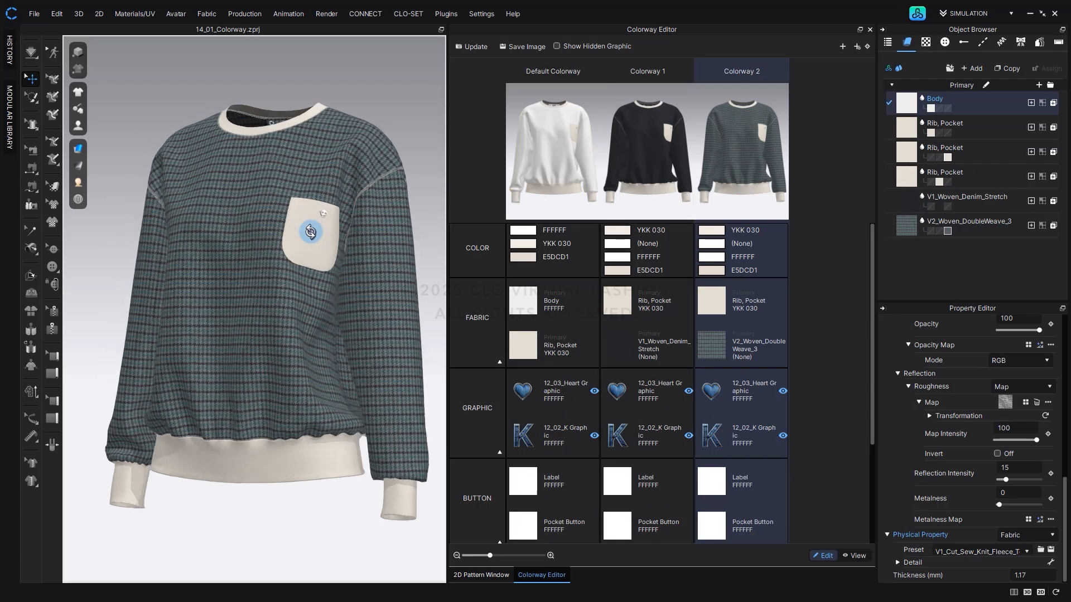
scroll(307, 223, up, 6)
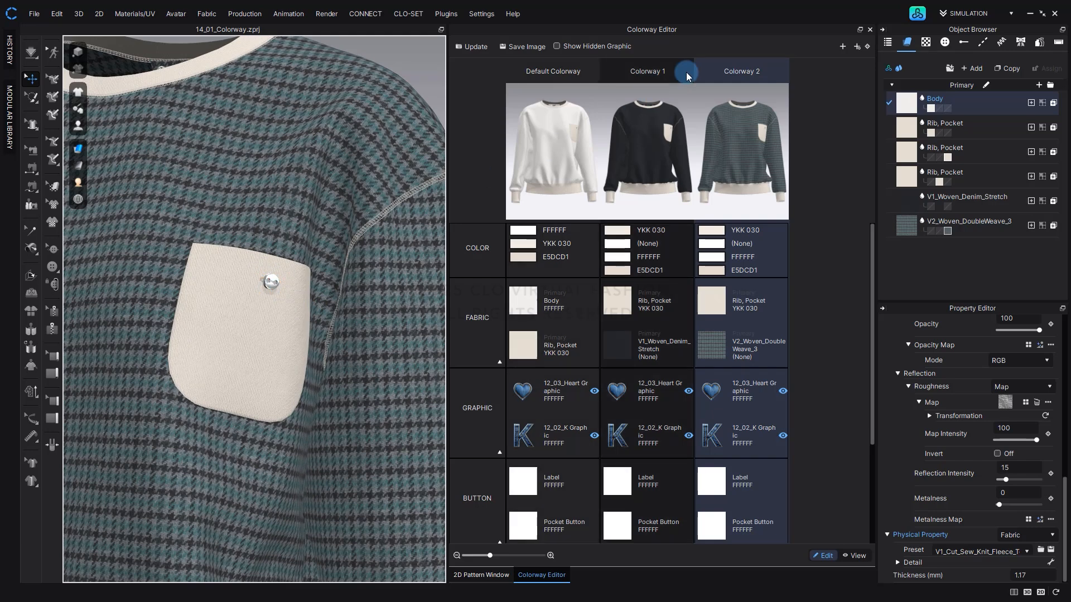
click(656, 109)
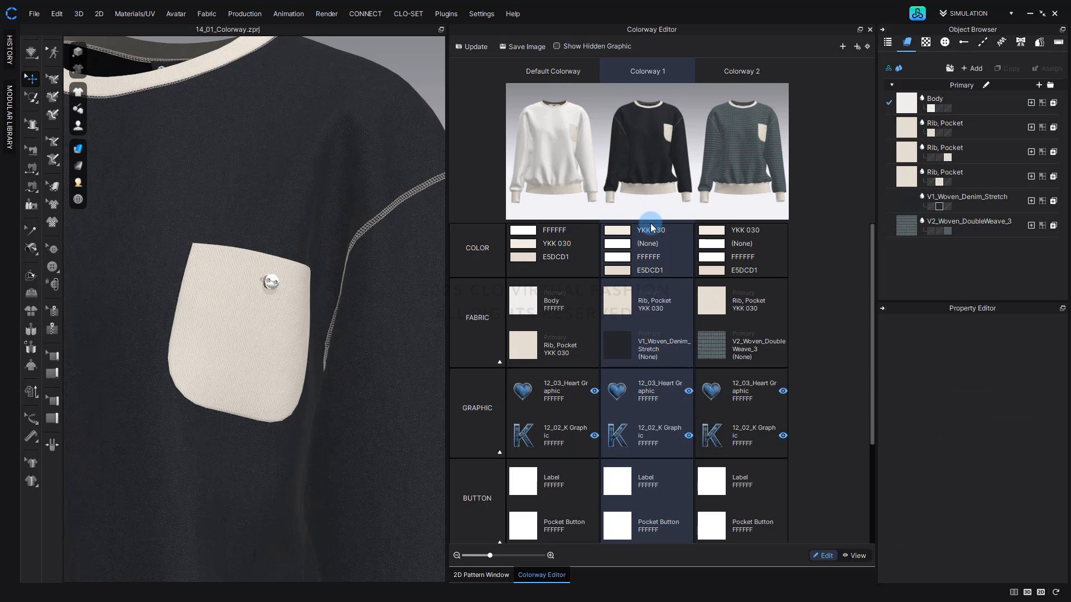
scroll(645, 226, down, 1)
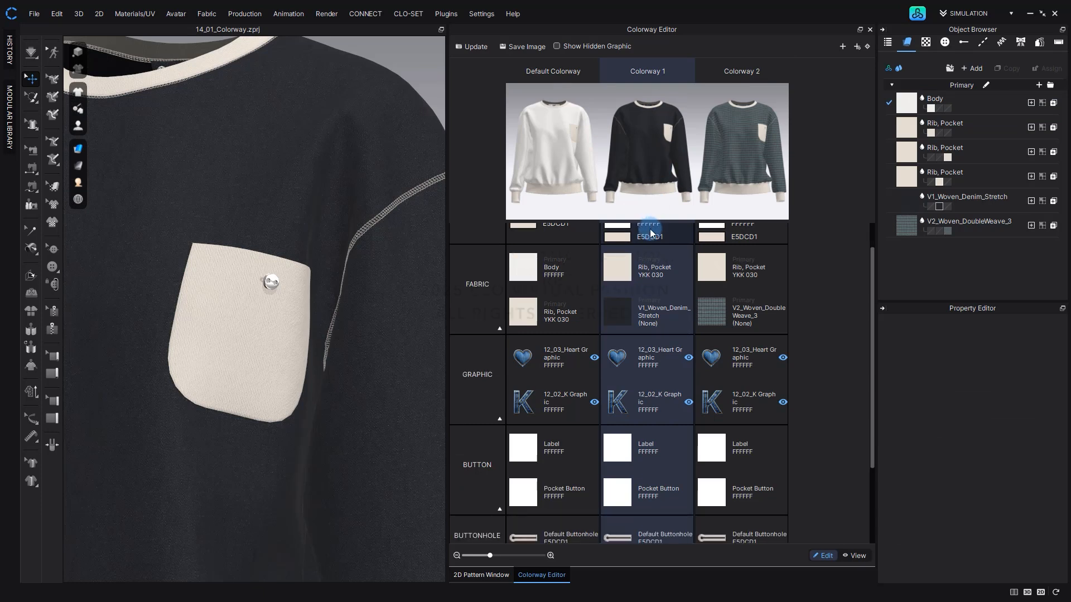
click(623, 457)
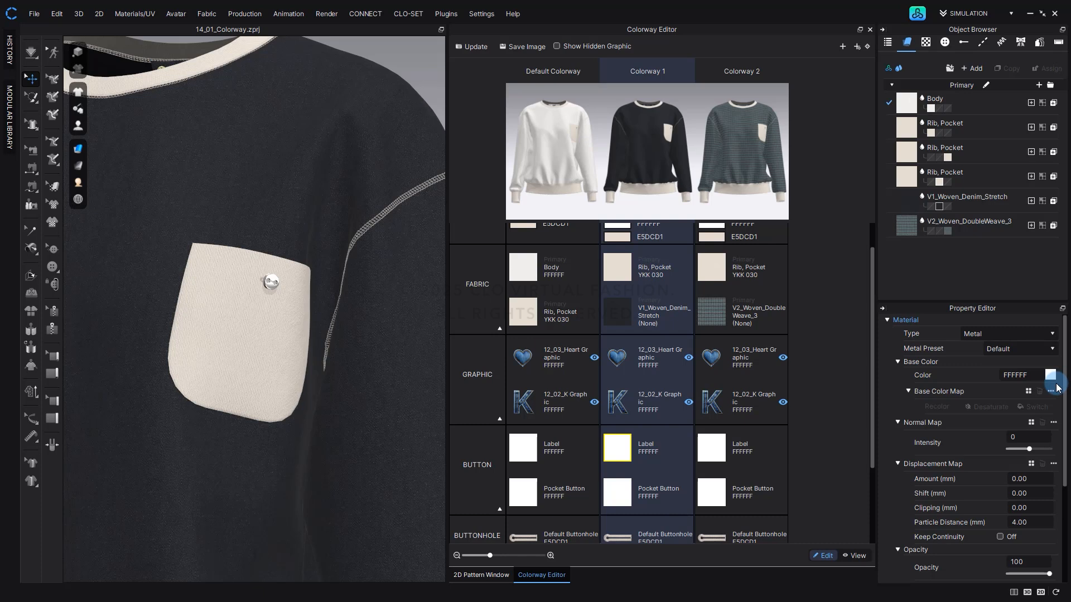
Show the buttons of all colorways in the button list and select the Label button of Colorway 1.
click(945, 41)
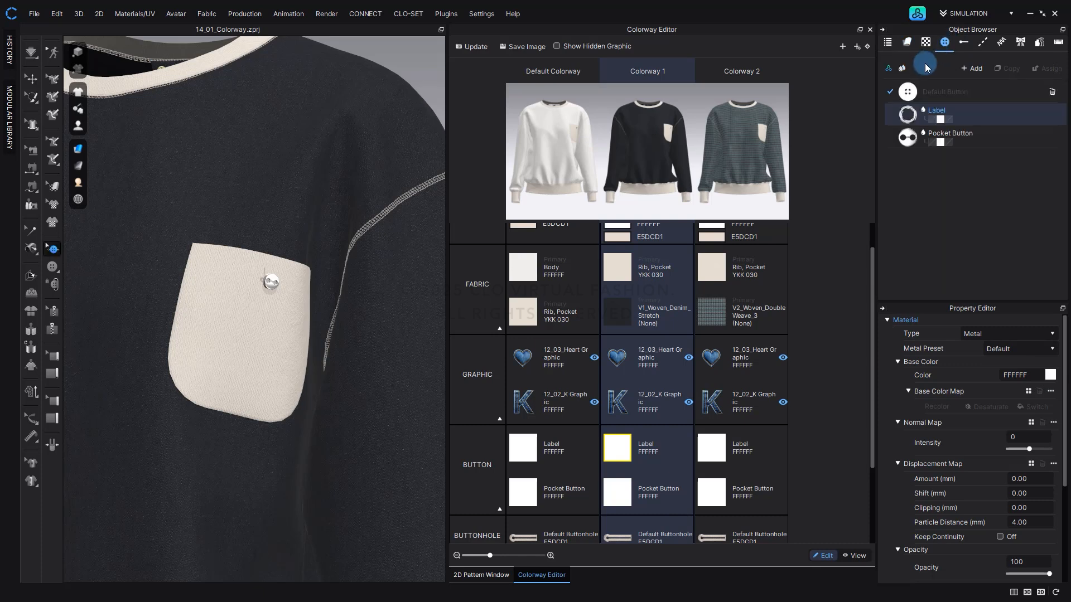
click(902, 69)
click(961, 159)
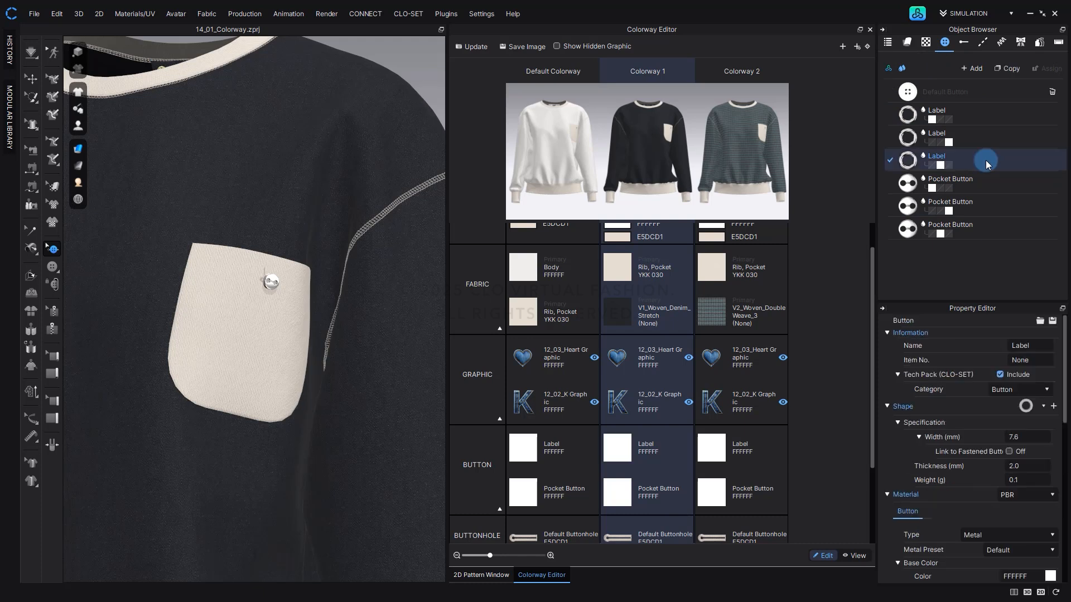
Change the shape of Colorway 1's Pocket Button to 2_Shank_Button_04 and update the colorway snapshots.
click(988, 230)
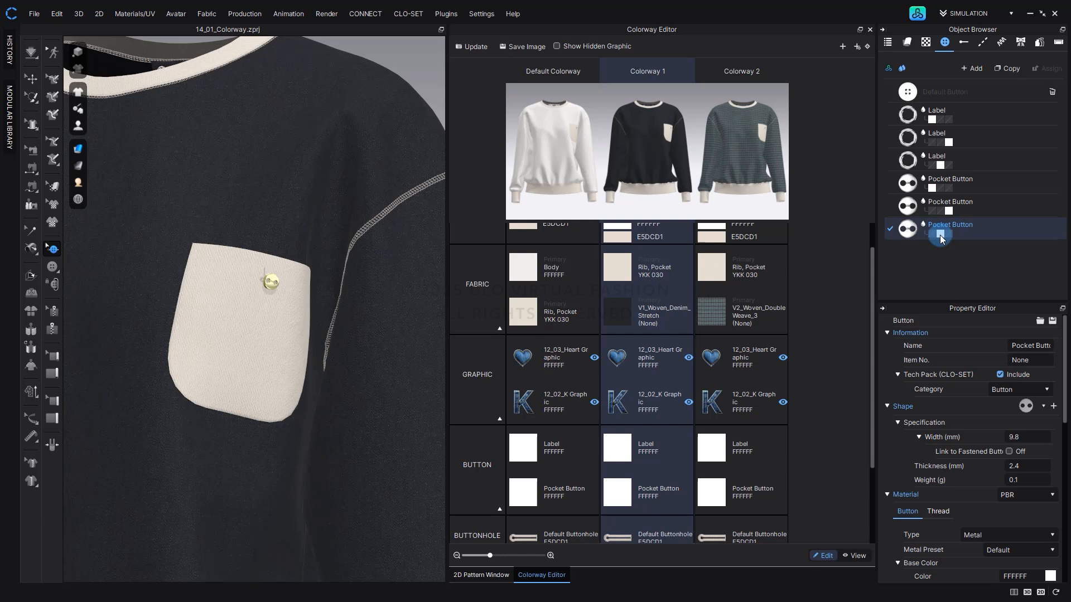
click(1043, 408)
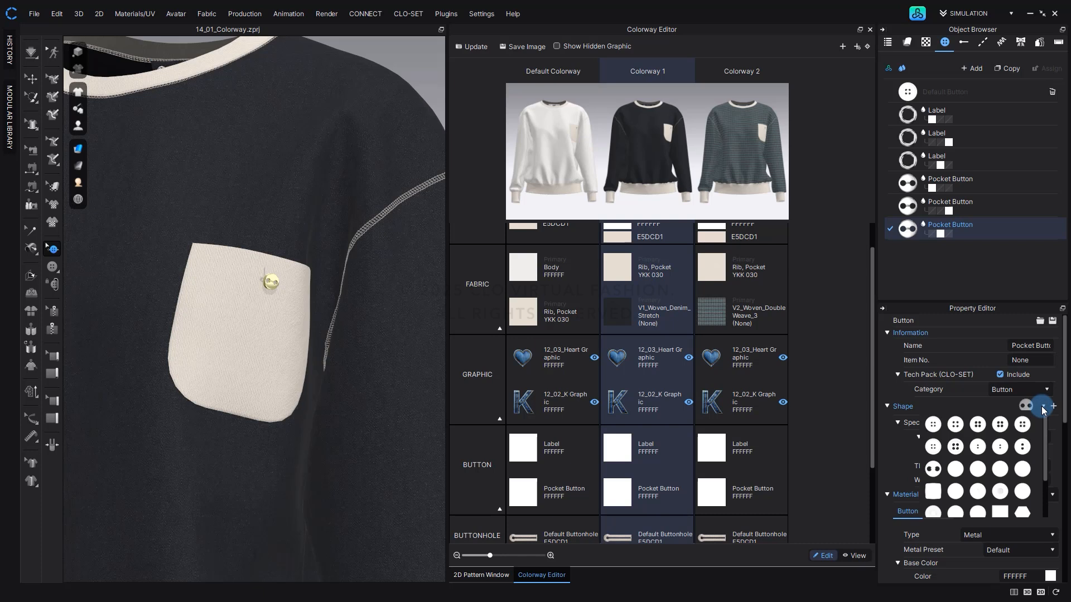
click(1023, 470)
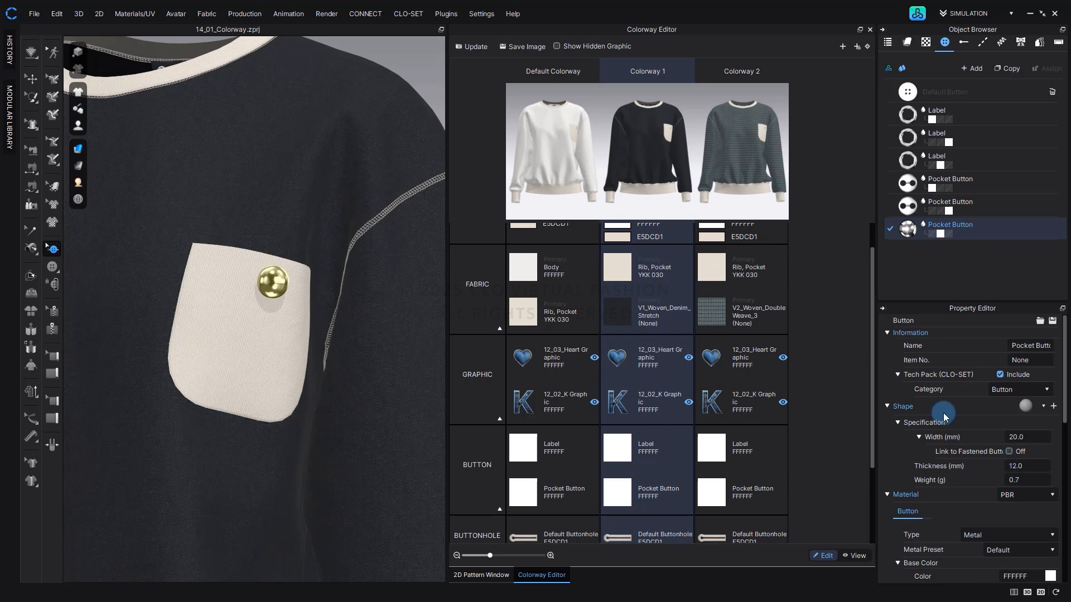
click(471, 48)
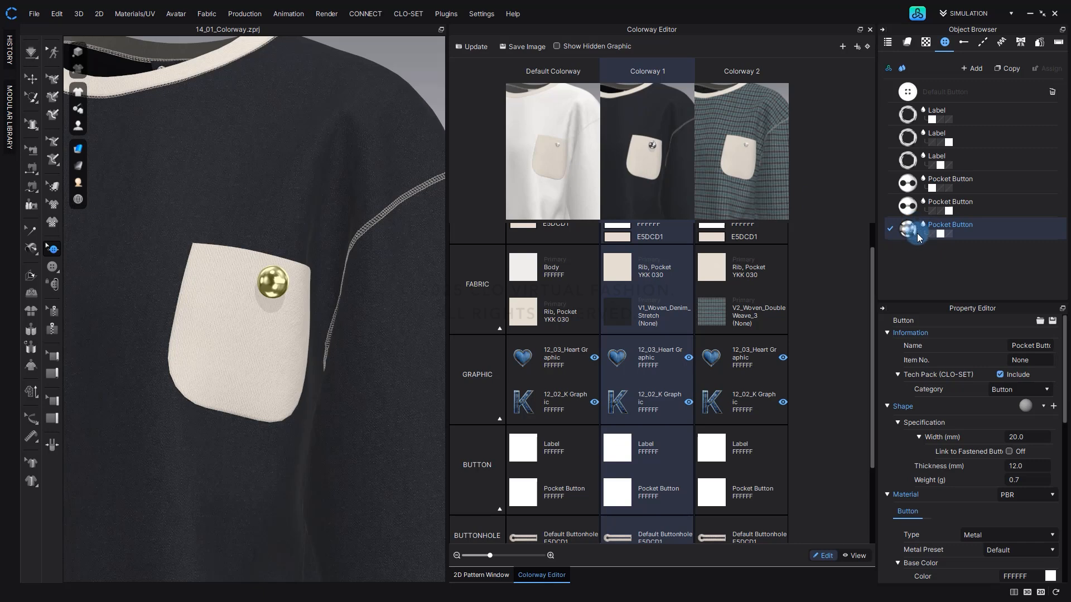
Switch to Colorway 2, give its Pocket Button a round two-hole sew-through shape, and update the colorway snapshots.
click(770, 209)
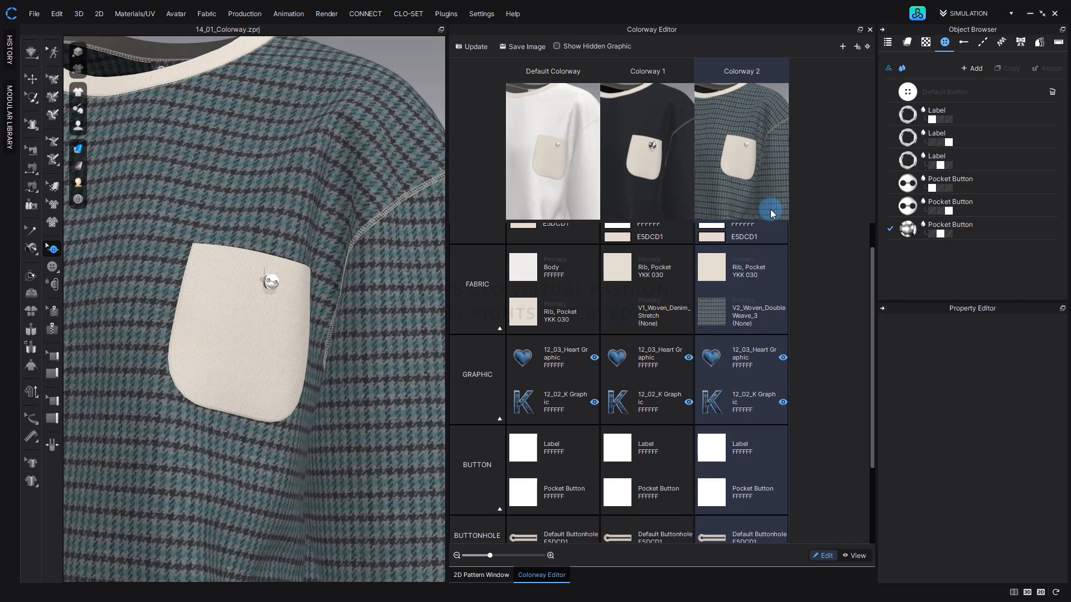
click(951, 210)
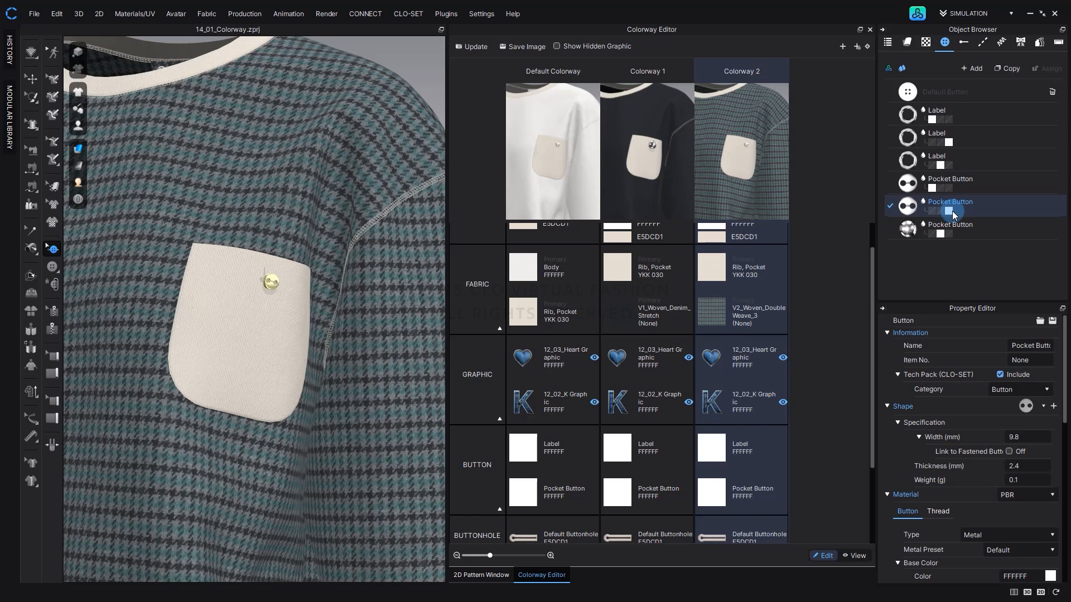
click(1042, 411)
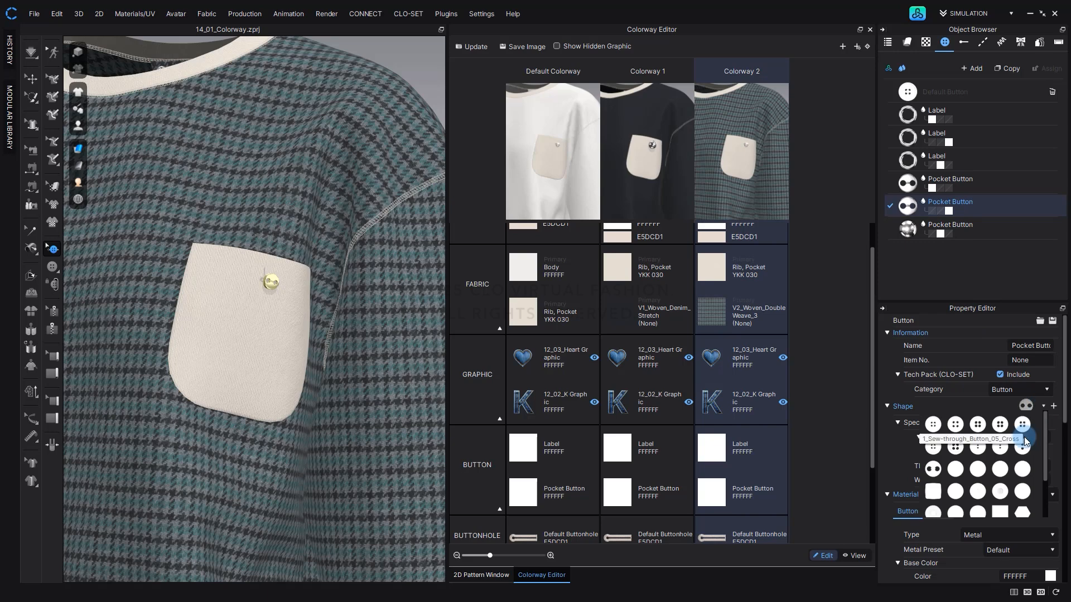
click(980, 451)
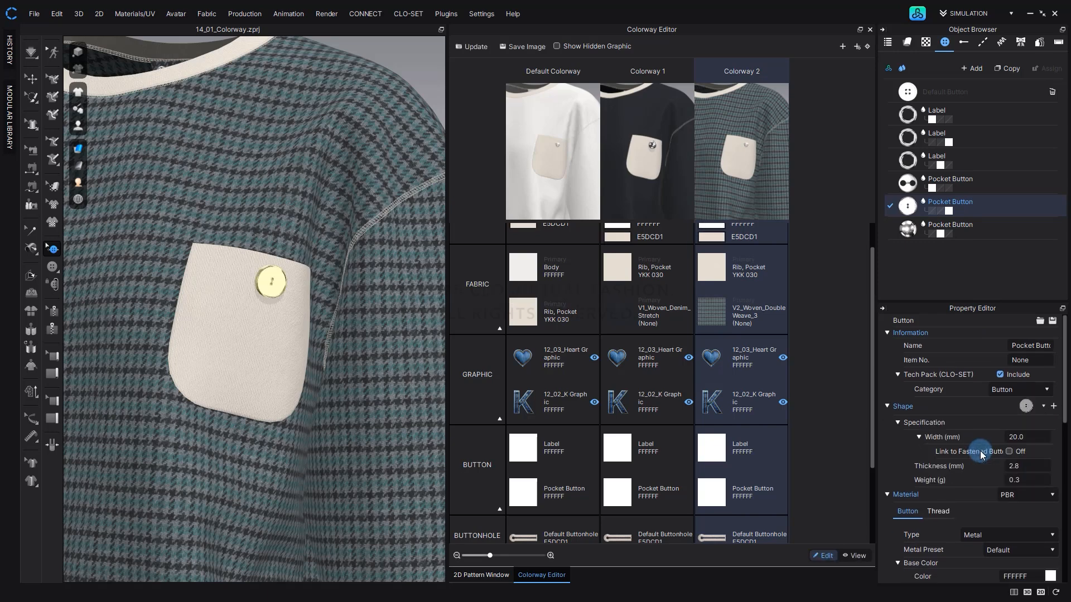
click(467, 48)
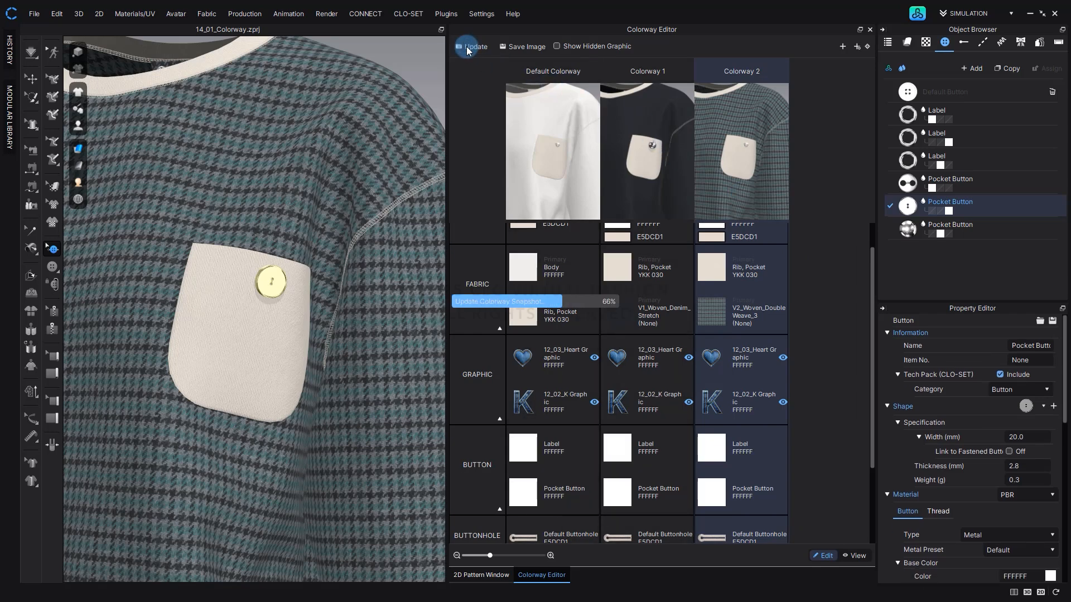
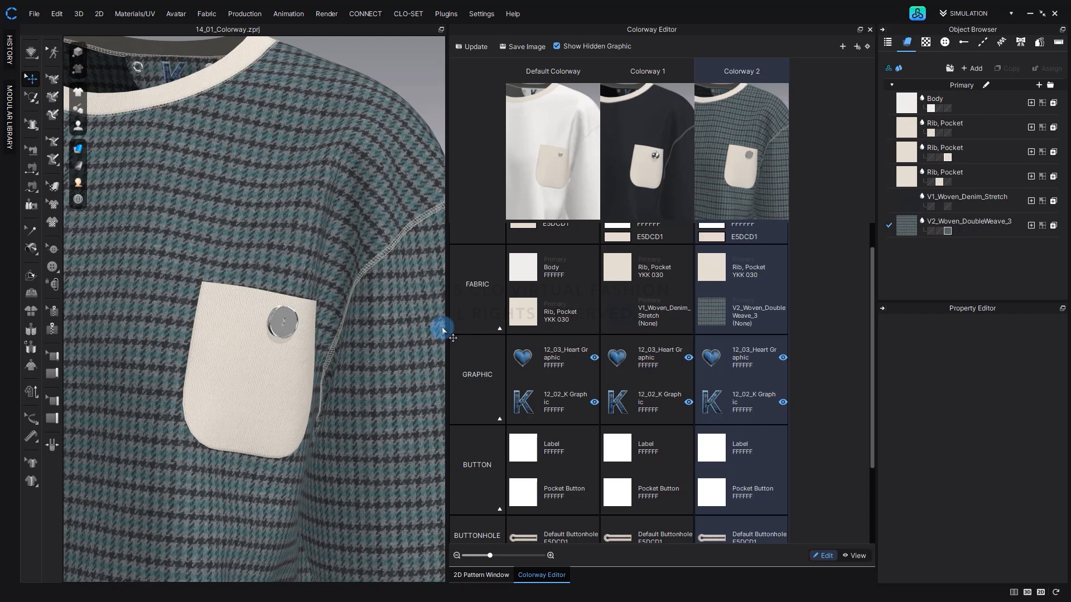
Show the garment from the back and switch to Colorway 1.
click(417, 64)
key(8)
scroll(282, 238, up, 8)
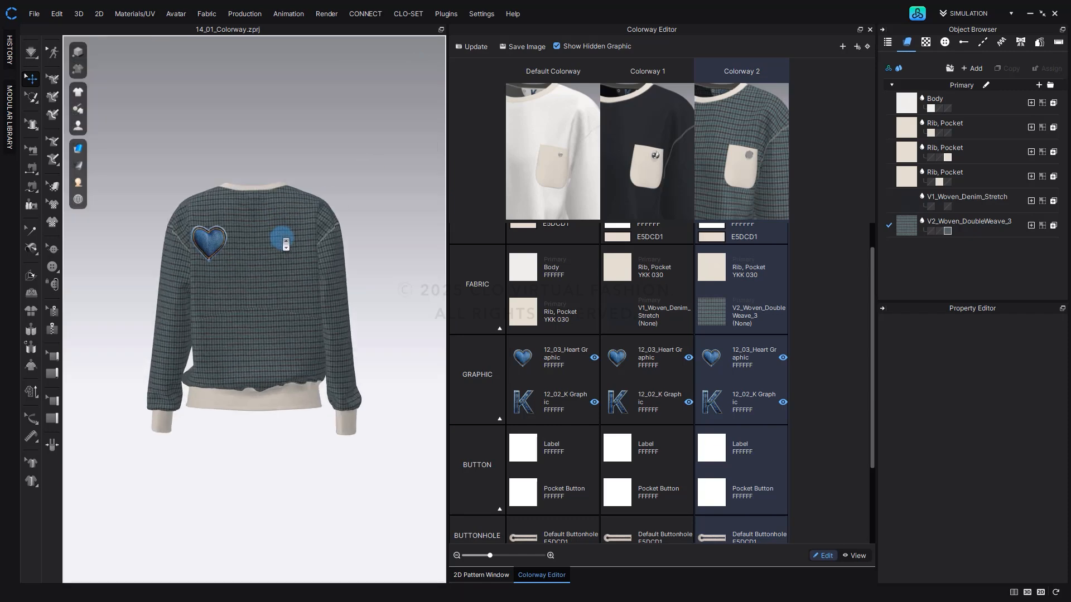
scroll(286, 243, up, 2)
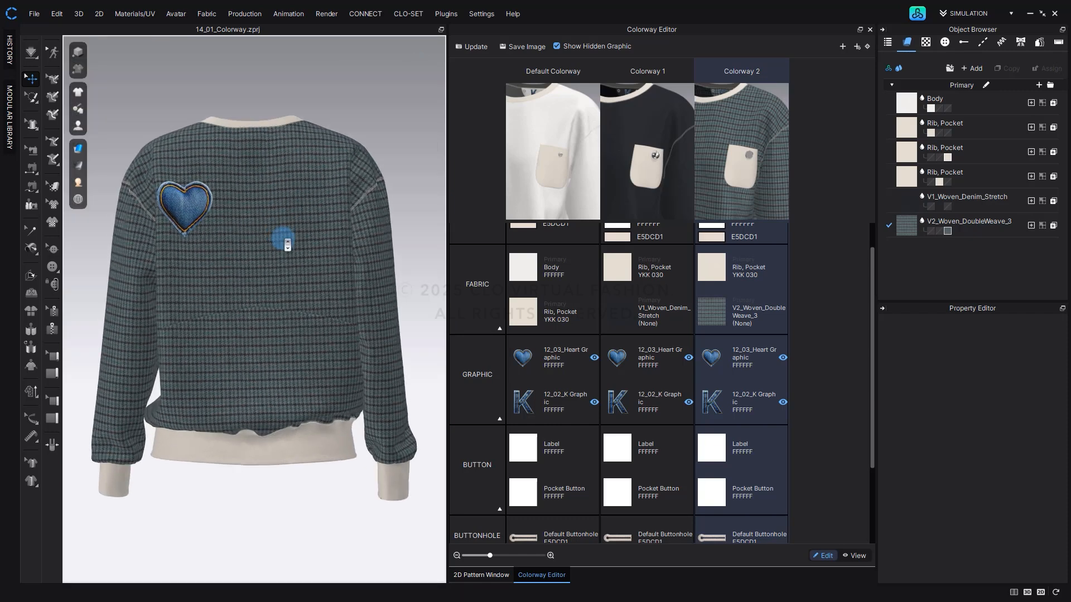
click(639, 177)
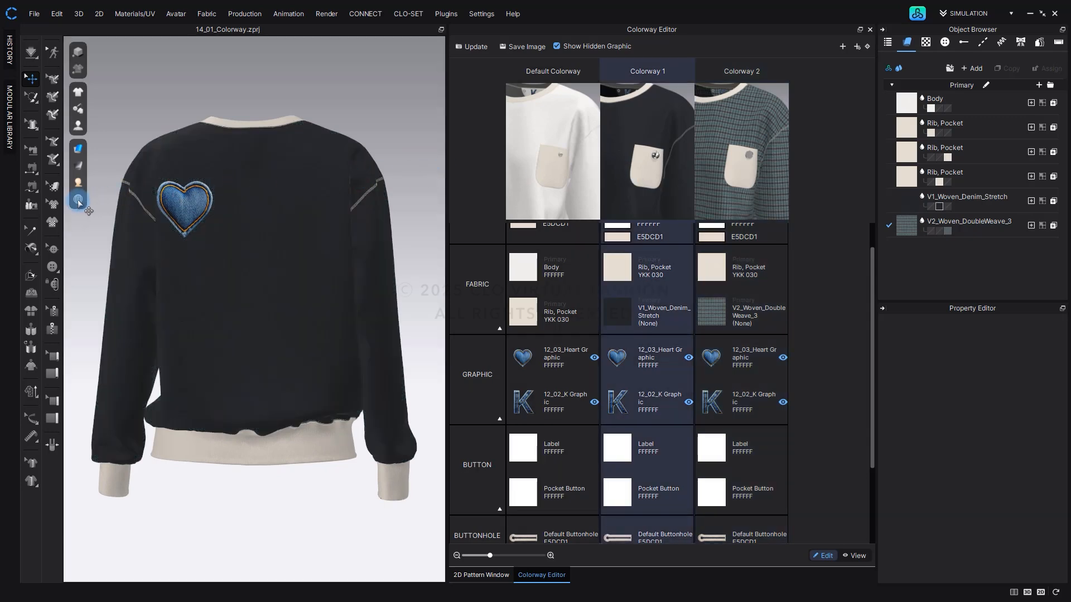
Scale the heart graphic on Colorway 1's back down to a small size with Transform Graphic, and update the colorway snapshots.
click(54, 204)
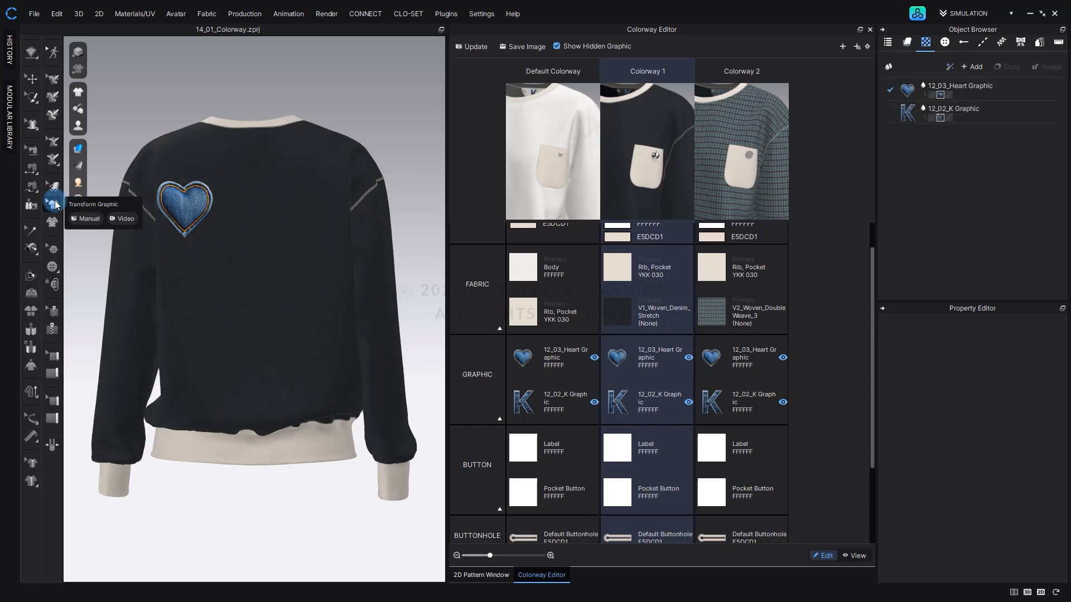
click(188, 208)
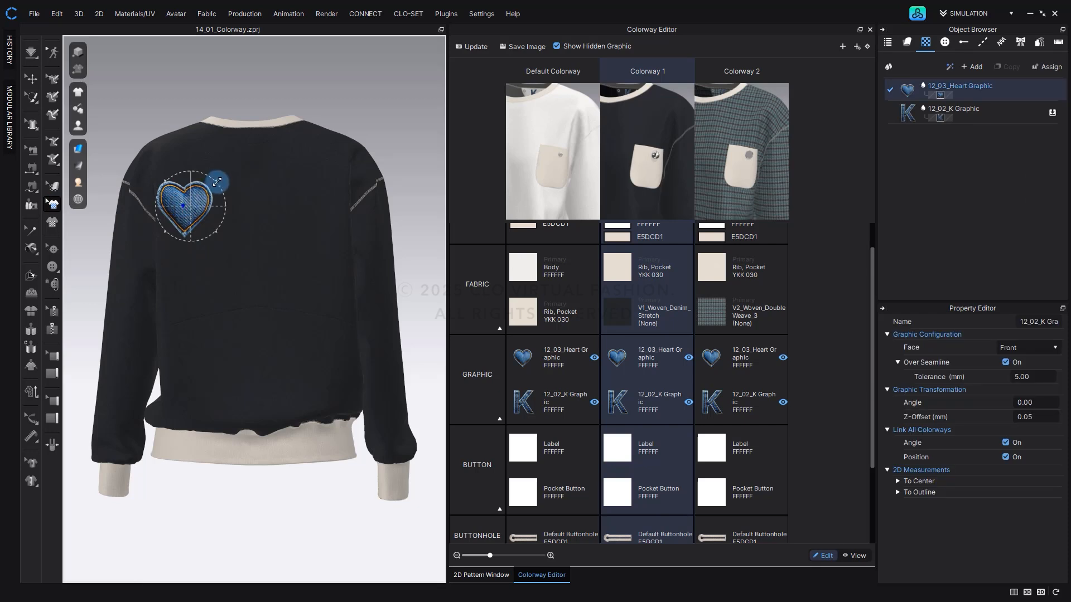
drag(218, 181, 210, 214)
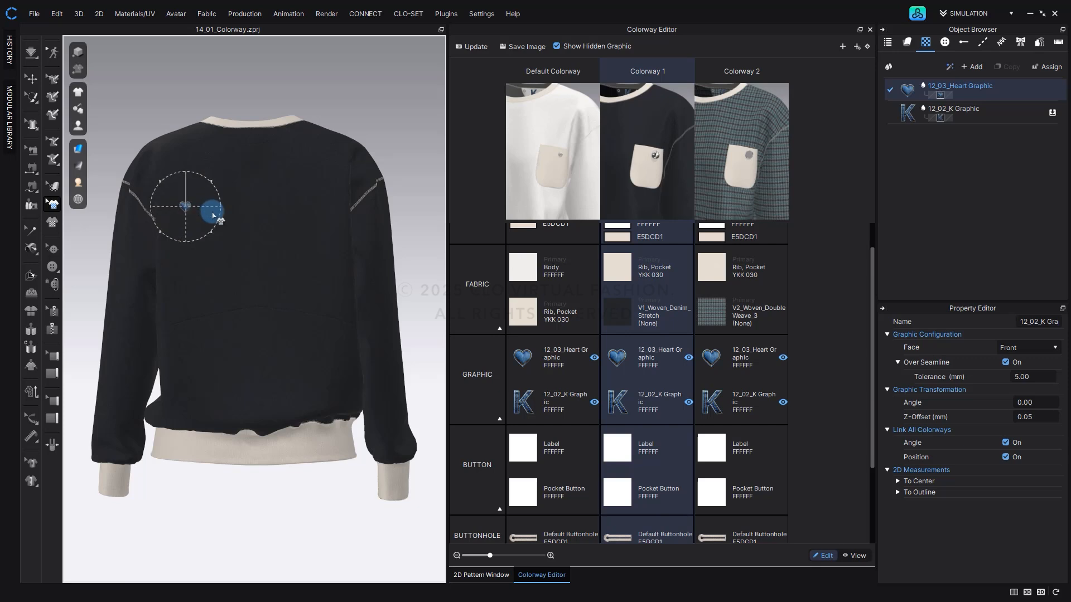
click(477, 45)
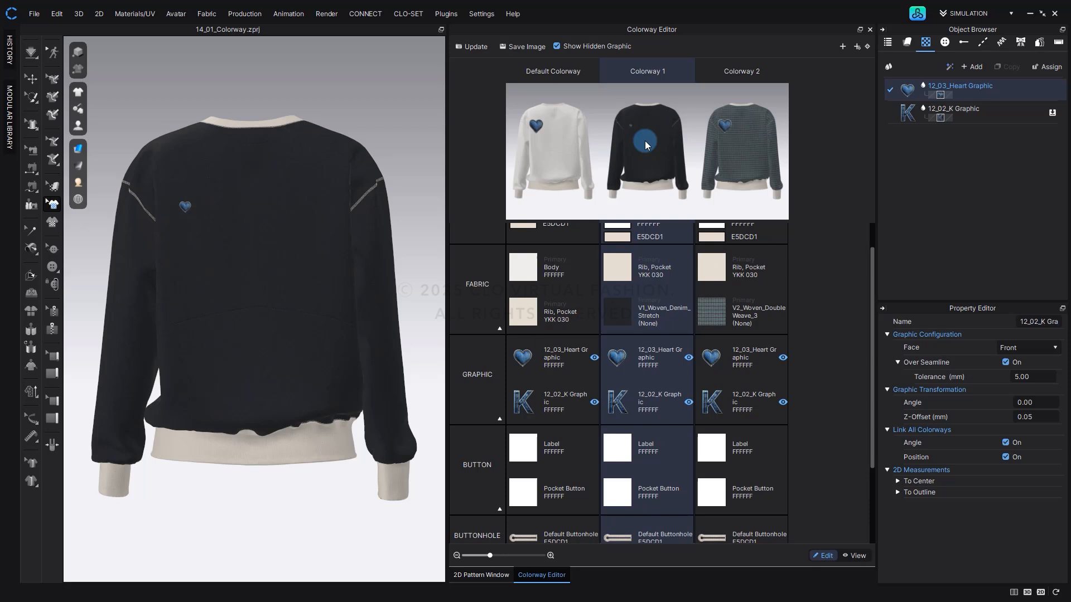
Select Colorway 1's 12_03_Heart Graphic and examine its material color and base color map.
click(618, 358)
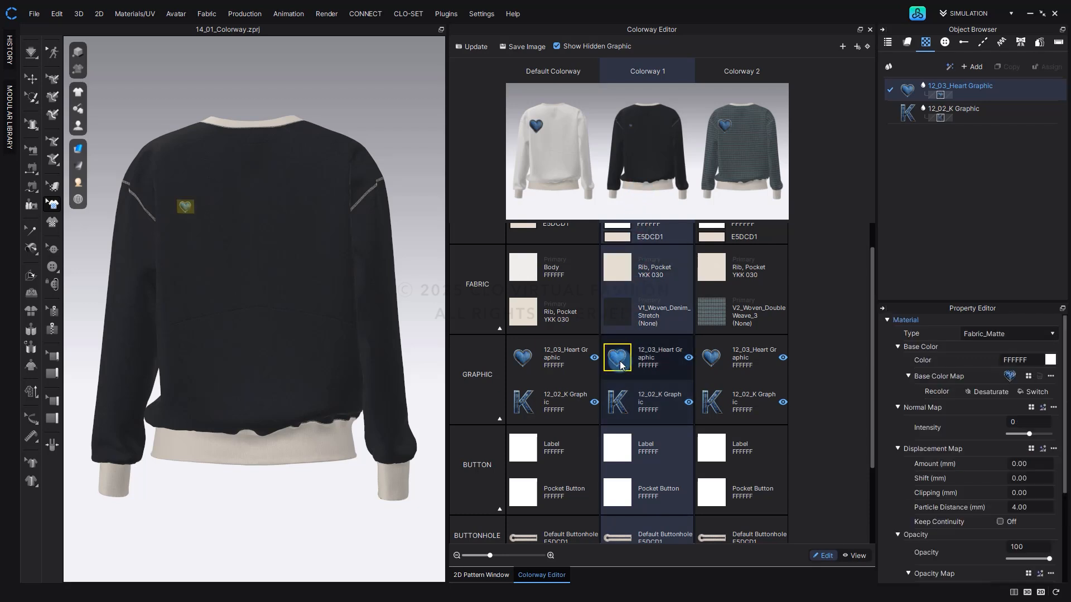
click(1049, 361)
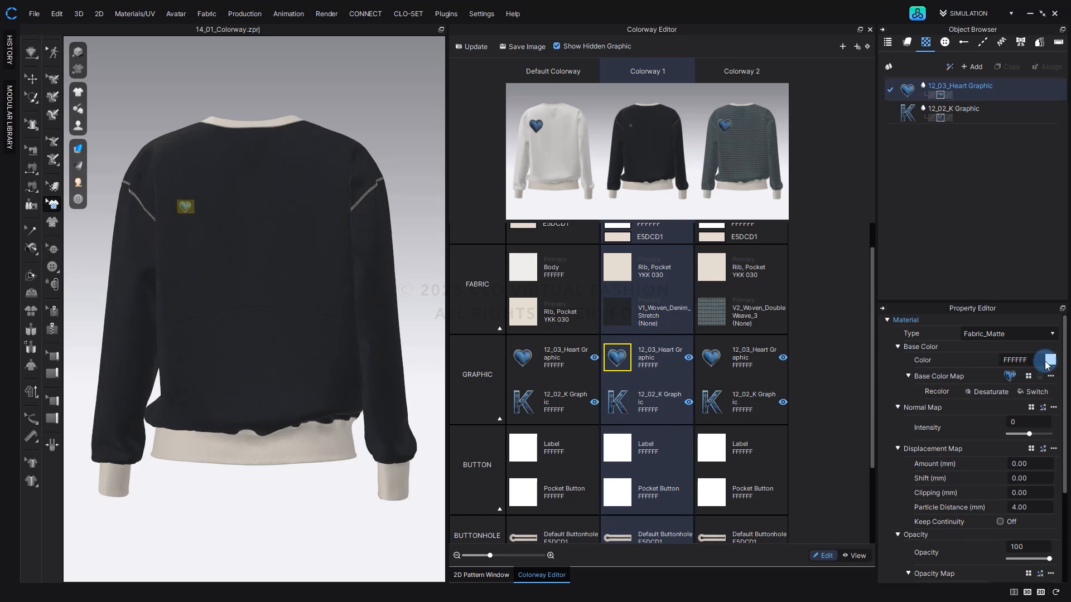
click(1013, 377)
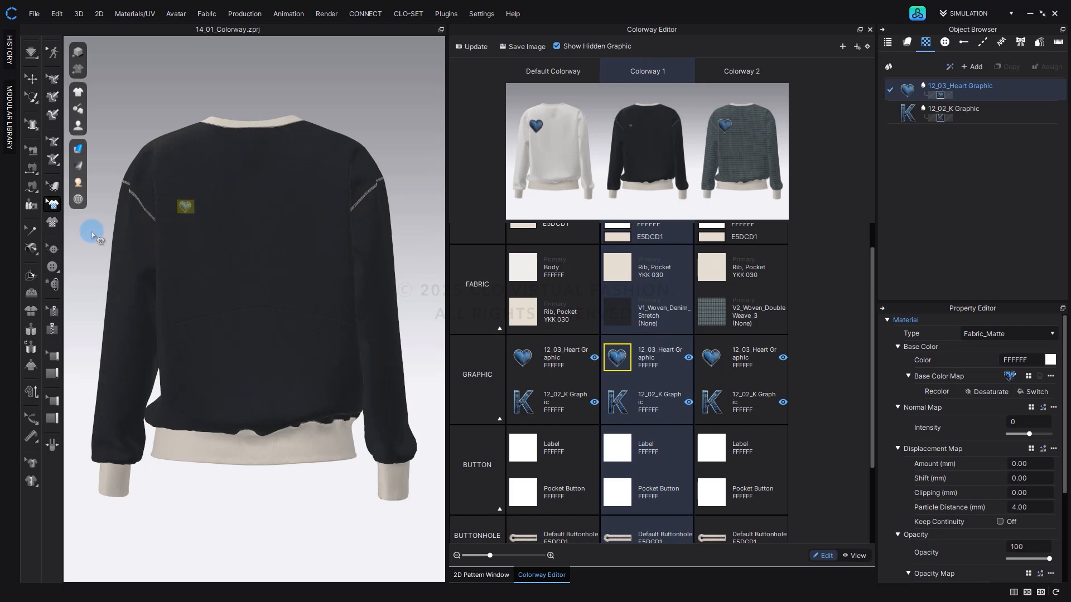
Rotate the heart graphic to about -15.71 degrees, move it down to mid-back, and update the colorway snapshots.
click(53, 207)
click(184, 209)
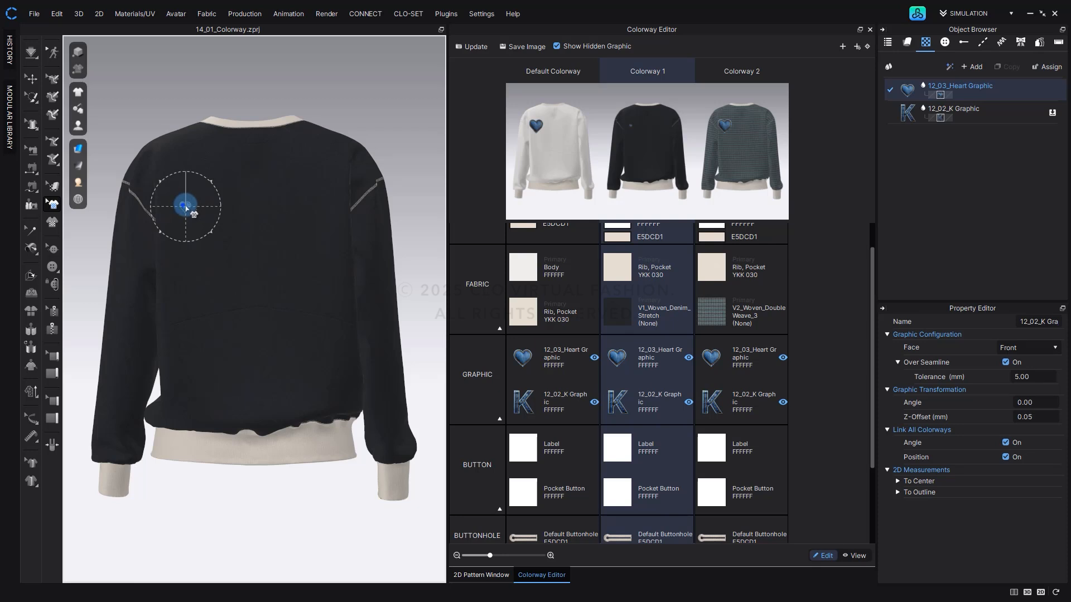
drag(209, 184, 183, 291)
click(360, 146)
click(472, 47)
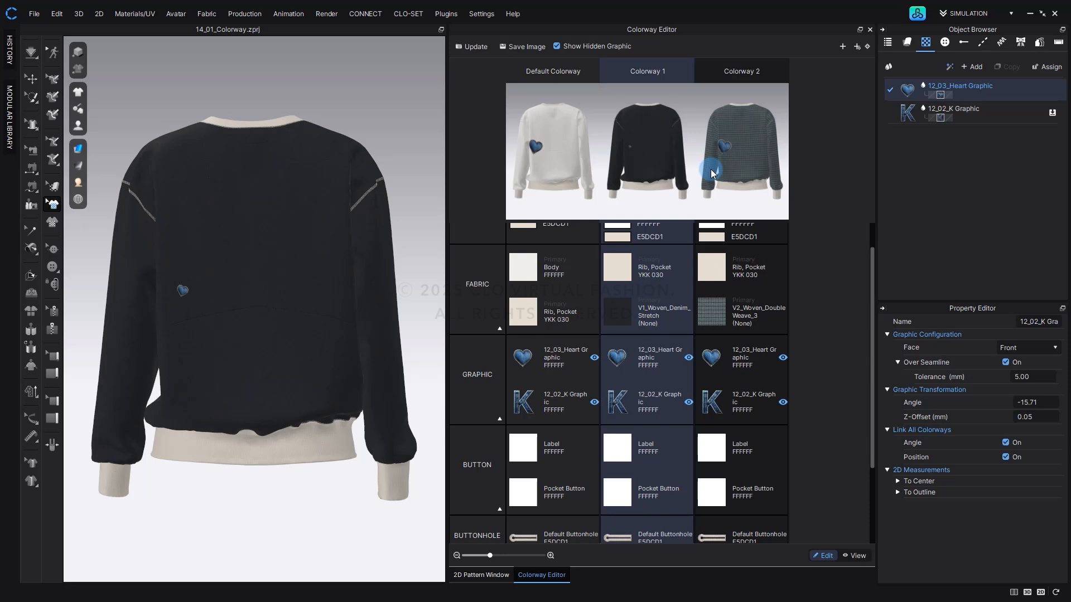
Unlink the heart graphic's angle and position from all colorways, move it higher on Colorway 1's back, and update the snapshots.
click(187, 294)
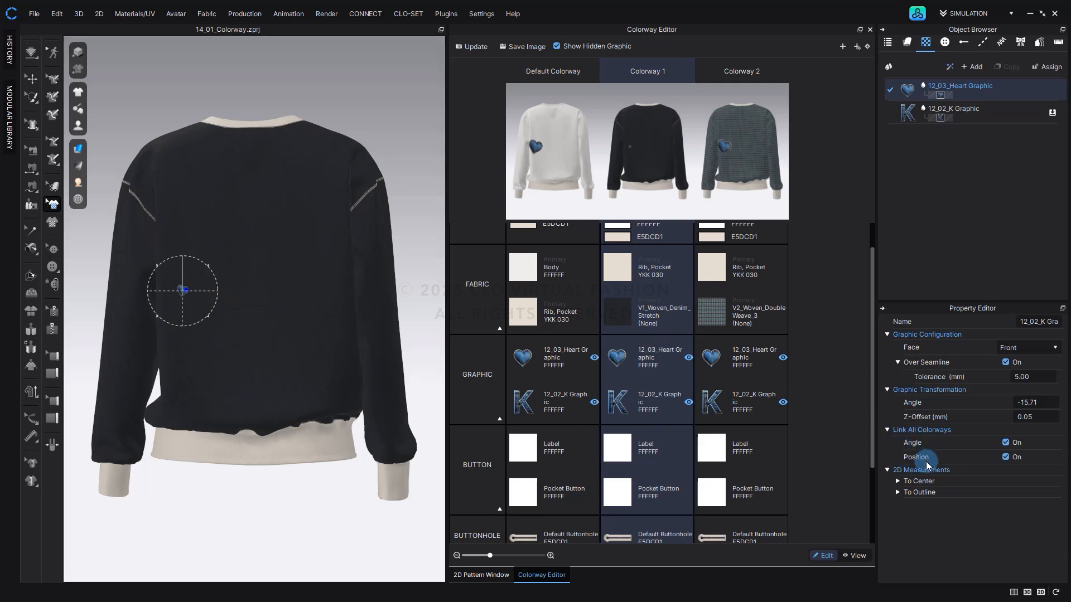
click(1005, 444)
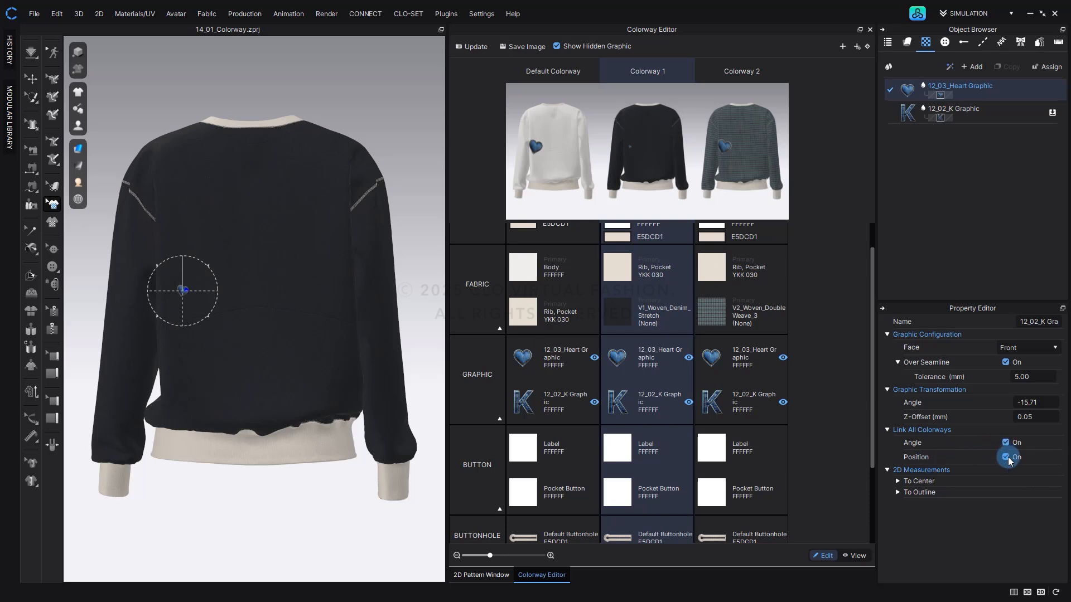
click(1005, 458)
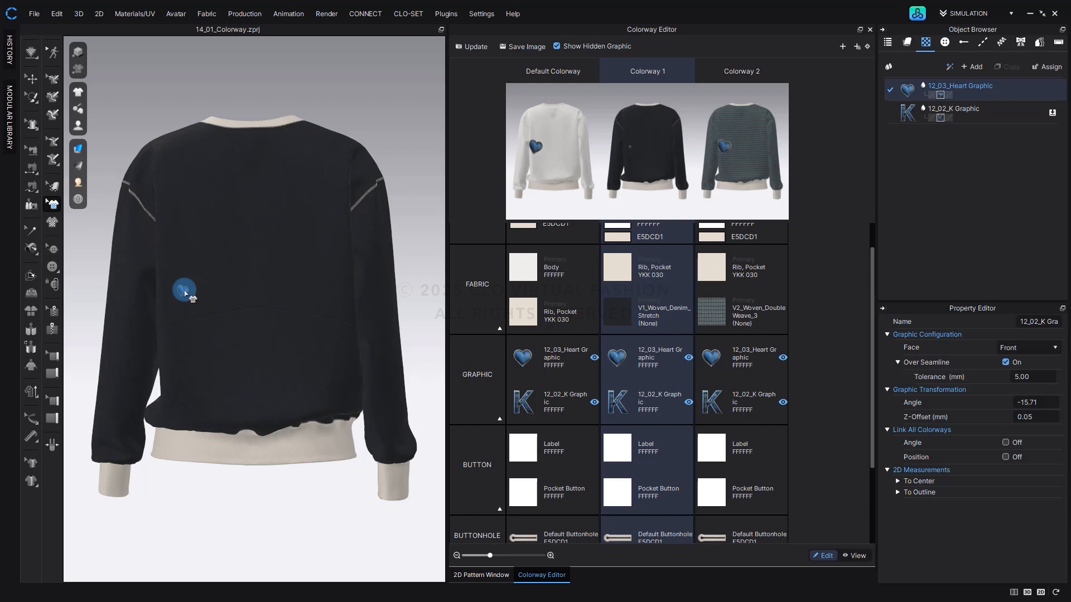
drag(185, 294, 186, 243)
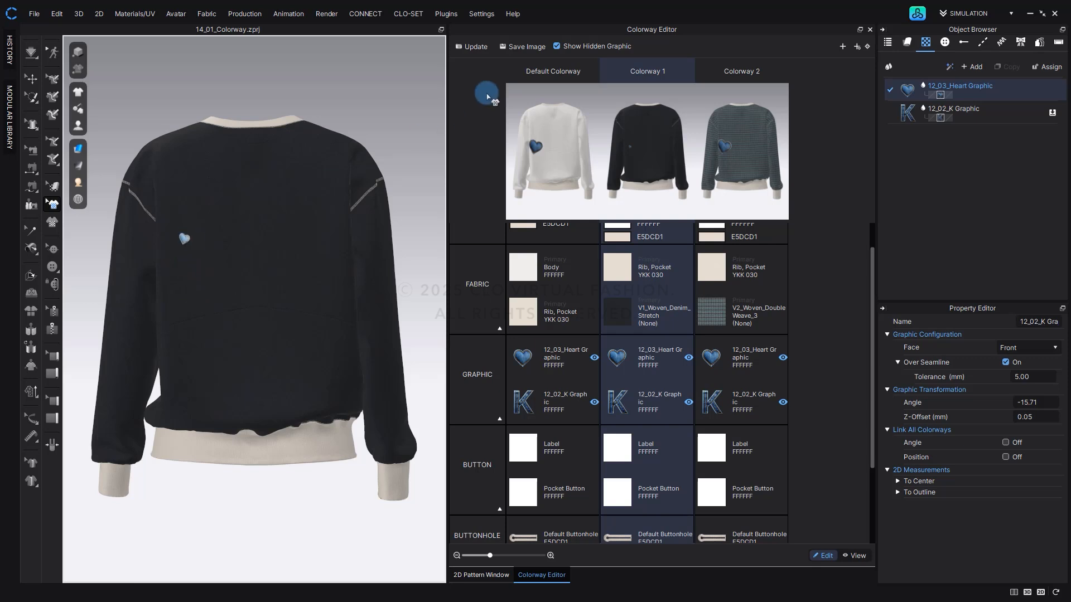
click(474, 47)
click(311, 210)
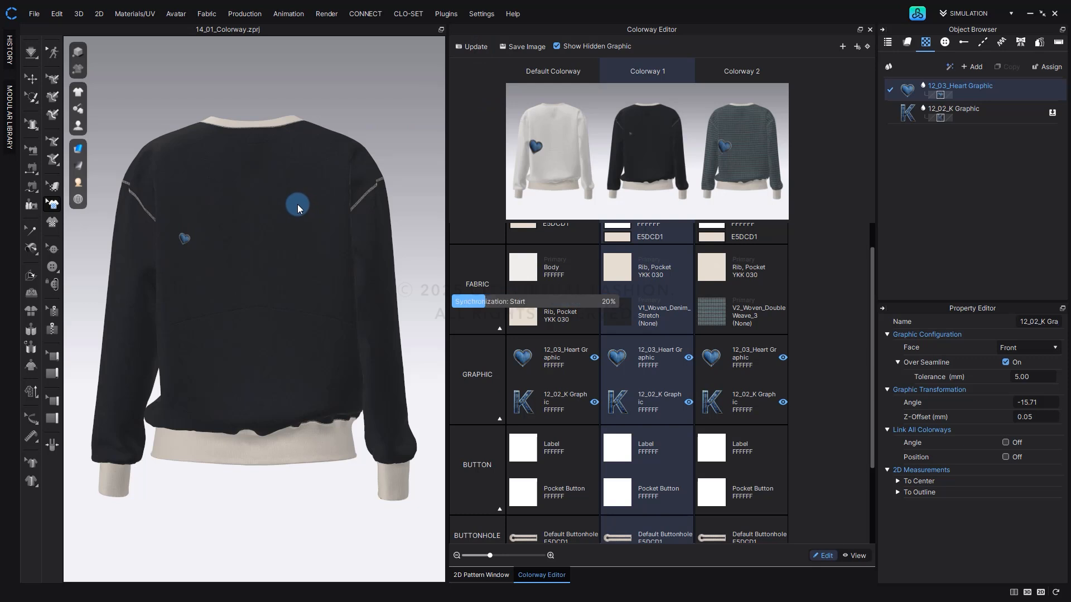
Switch to Colorway 2 and move its heart graphic across to the opposite side of the back.
click(766, 144)
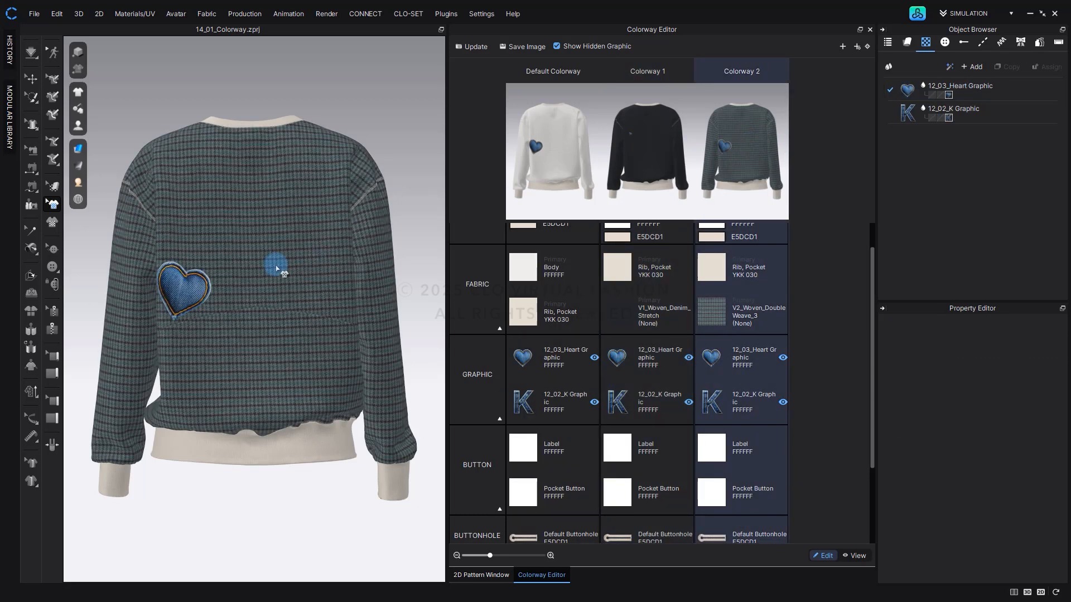
drag(188, 280, 302, 225)
click(434, 113)
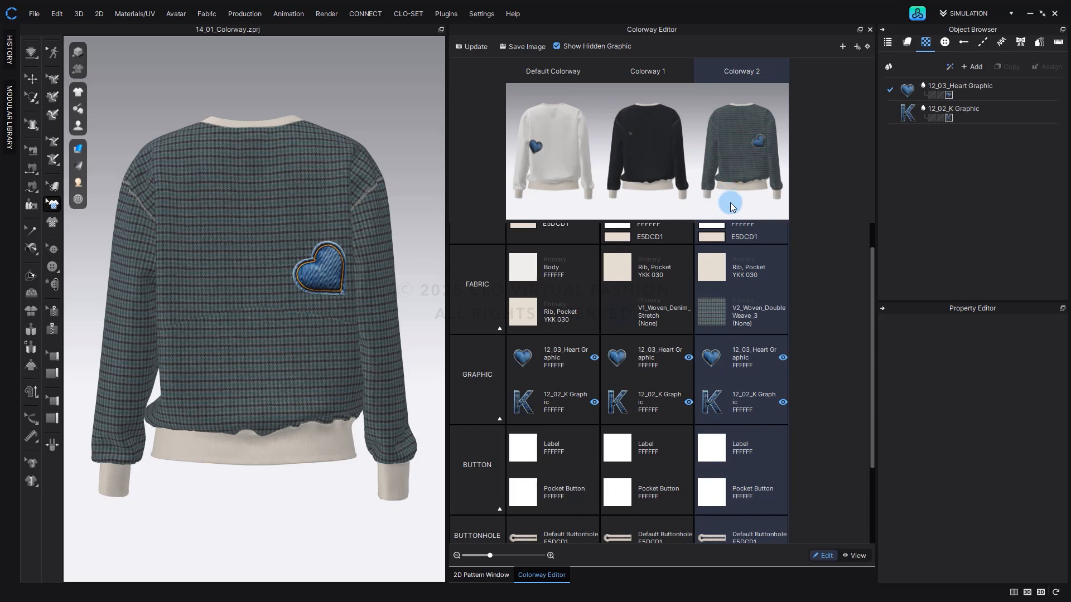
Hide the heart graphic in Colorway 2, update the snapshots, and toggle Show Hidden Graphic off and back on.
click(782, 359)
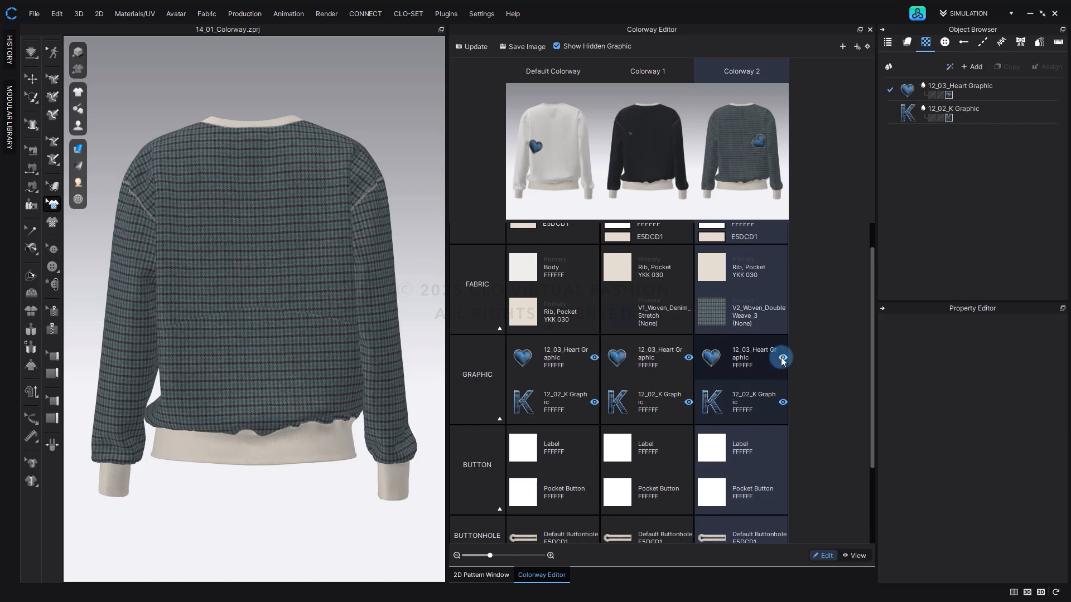
click(473, 46)
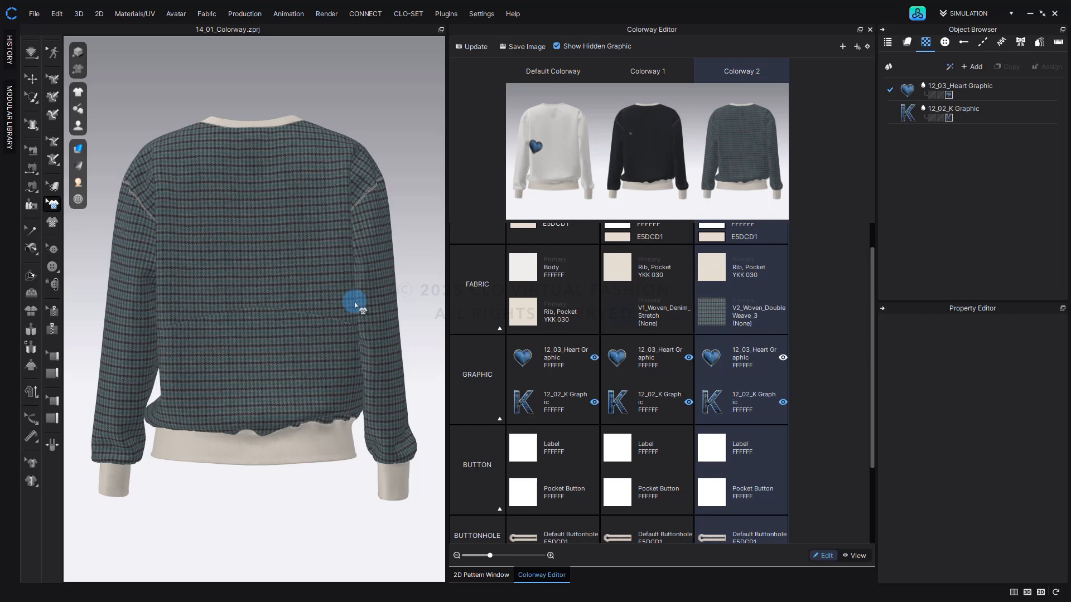
click(558, 45)
click(559, 45)
right_click(681, 77)
click(684, 82)
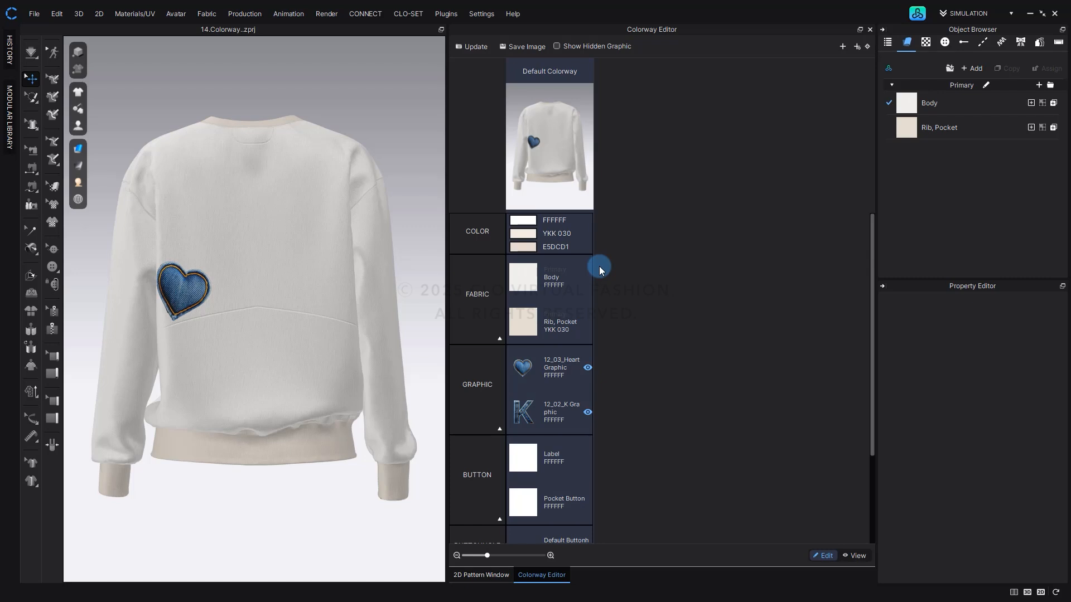
Add two colorways with the Rib, Pocket fabric and the heart graphic set to Link and everything else to Materials.
click(856, 48)
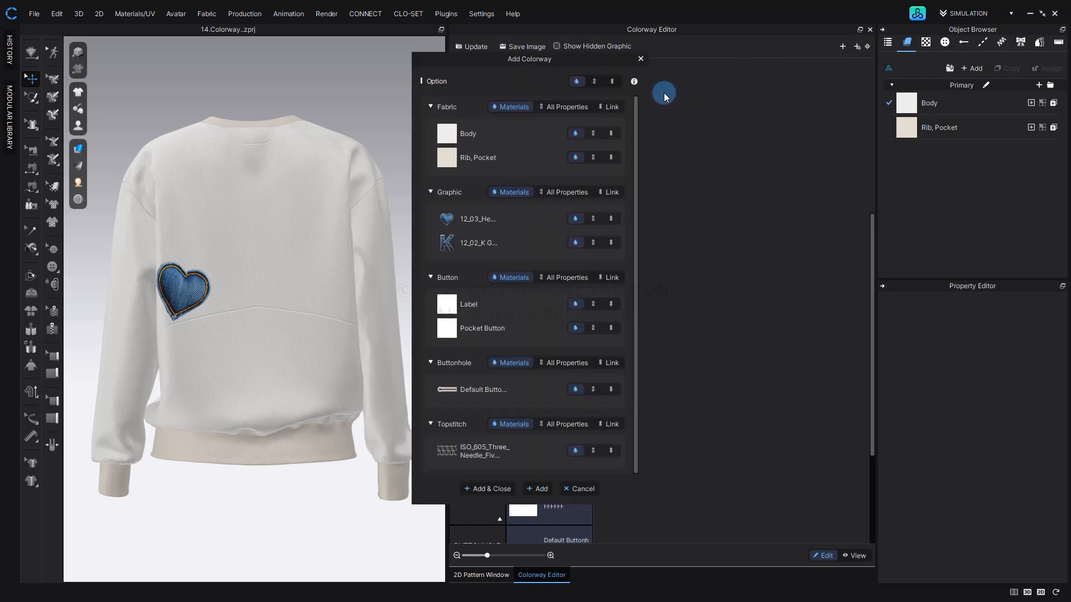
click(611, 158)
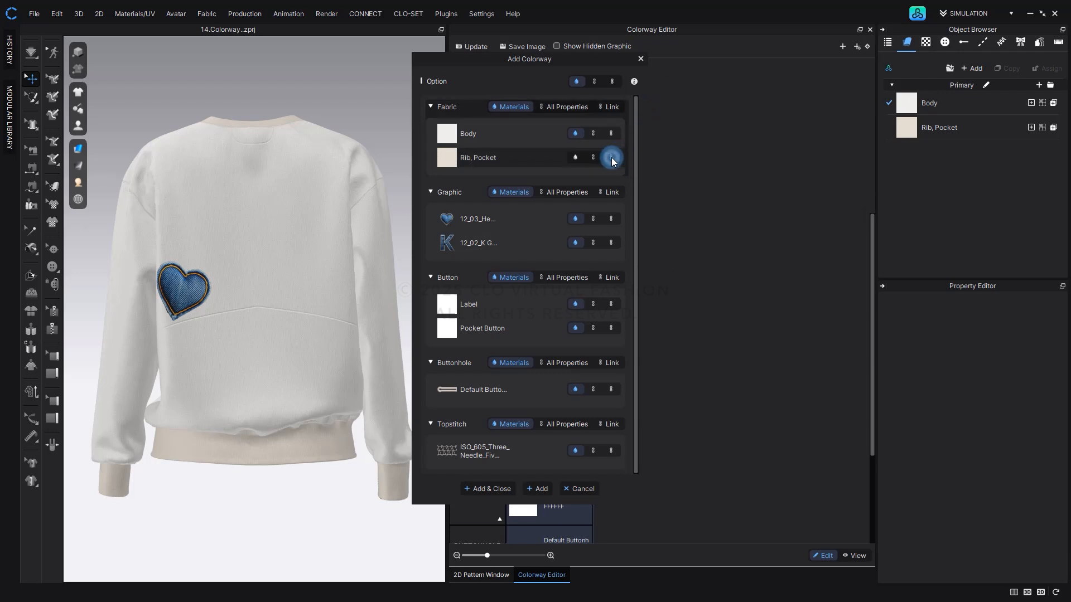
click(611, 218)
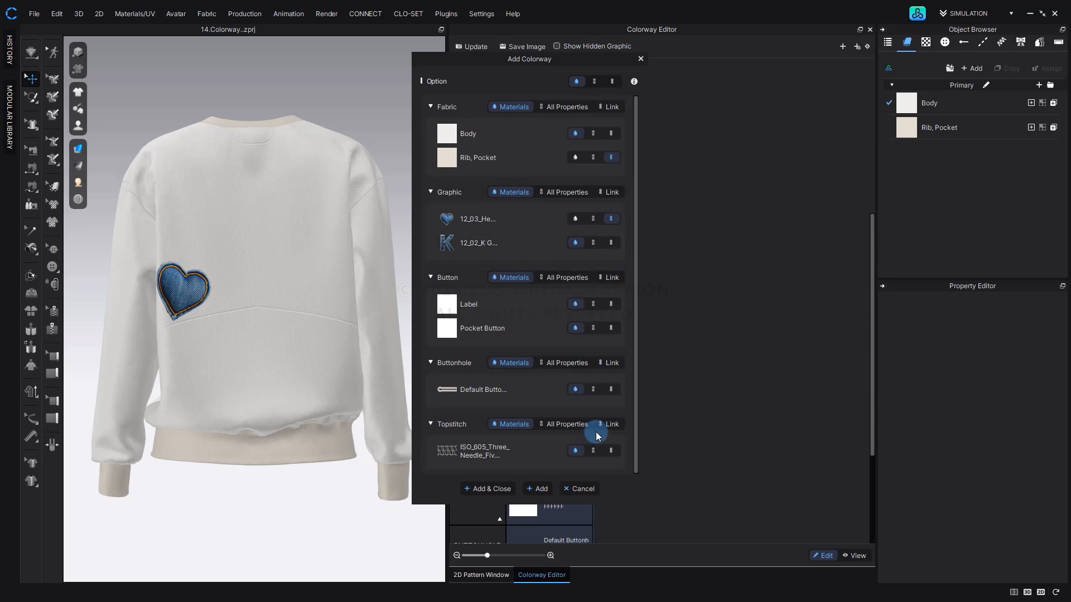
click(541, 490)
click(502, 490)
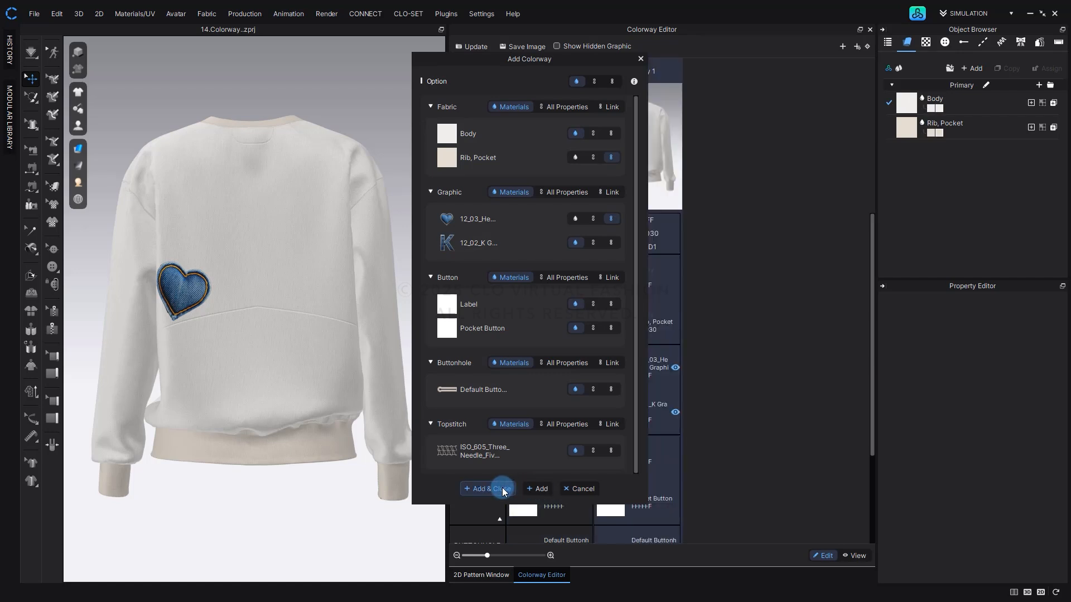
click(502, 489)
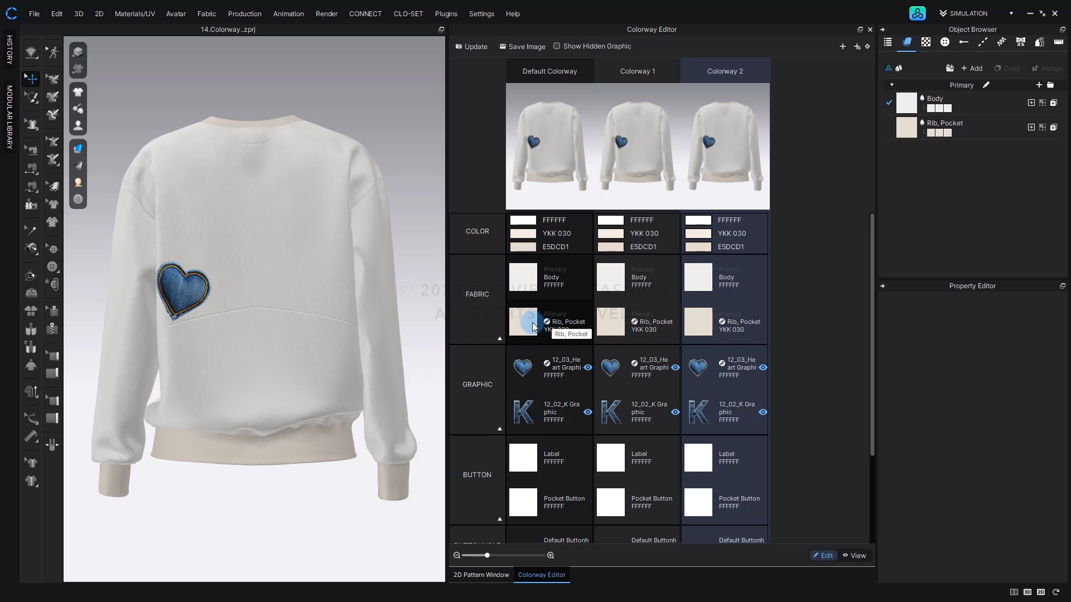
Select the linked Rib, Pocket fabric and Colorway 1's Body fabric to compare how each is shared across the three colorways.
click(534, 327)
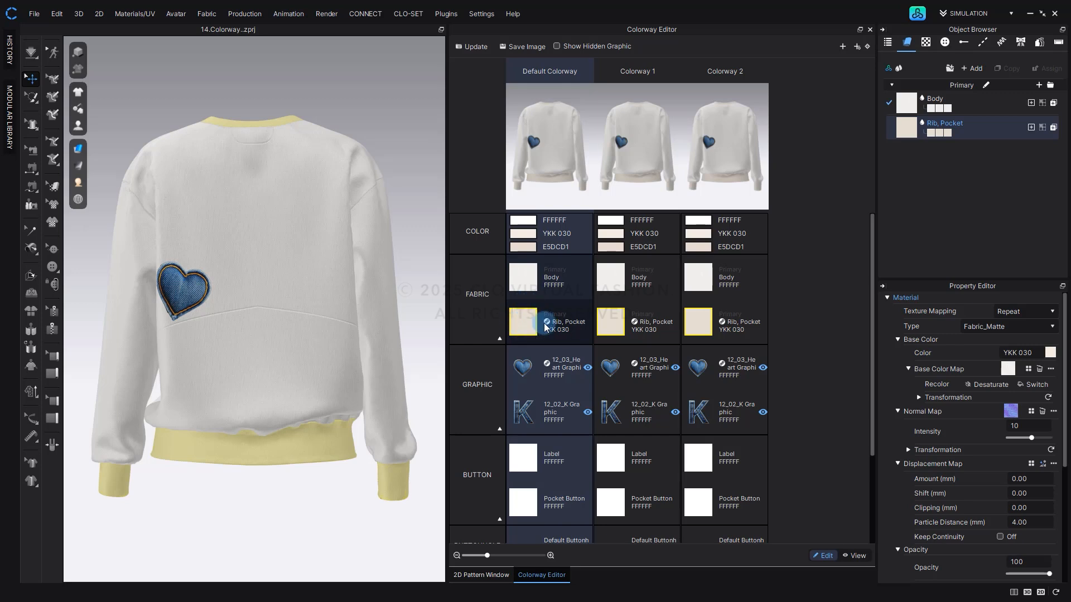
click(631, 323)
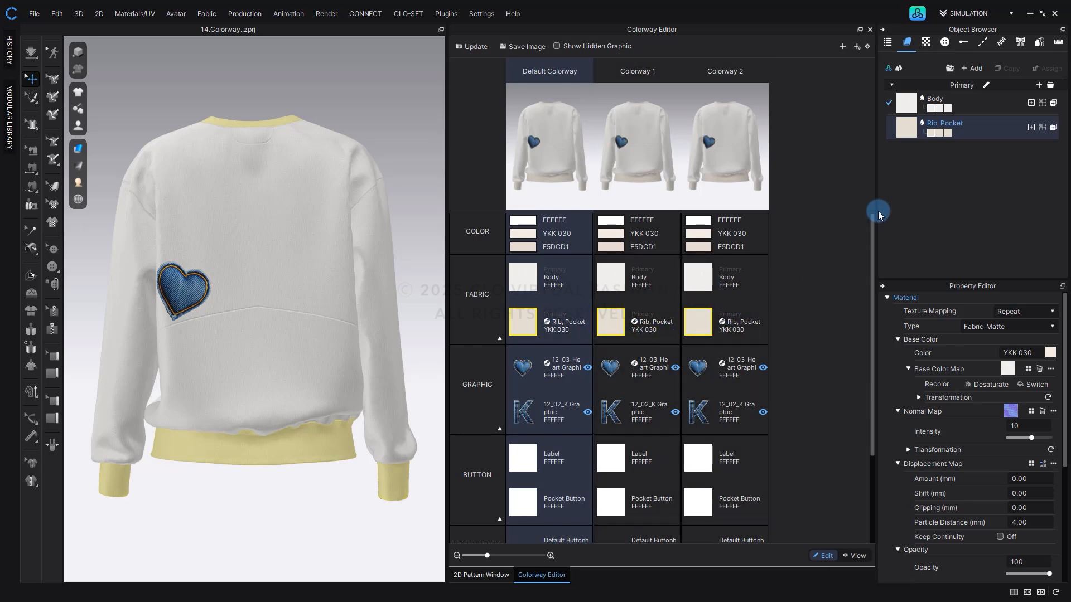
click(927, 148)
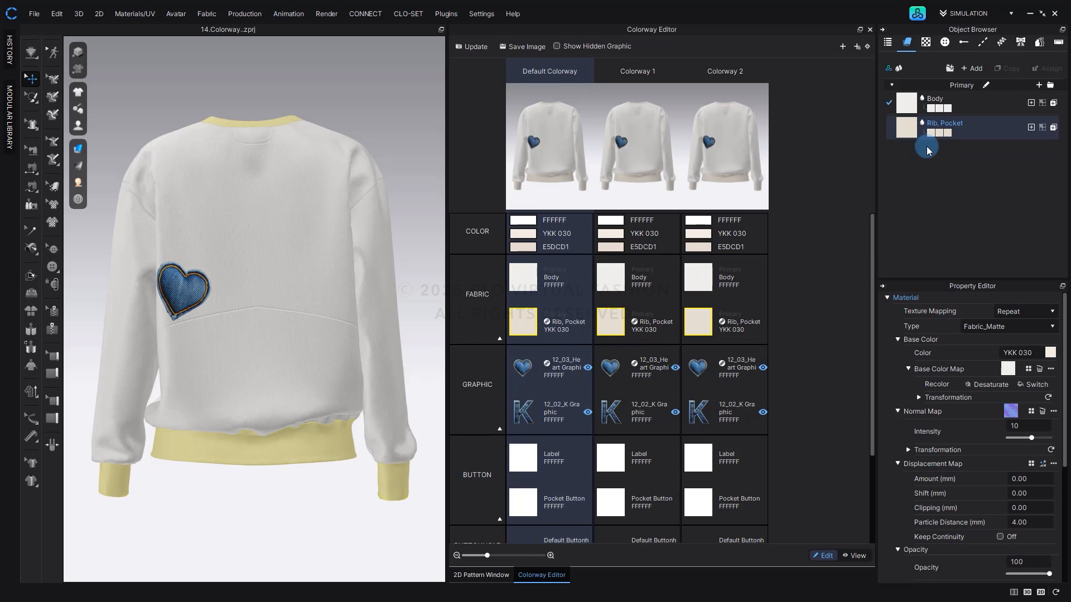
click(933, 134)
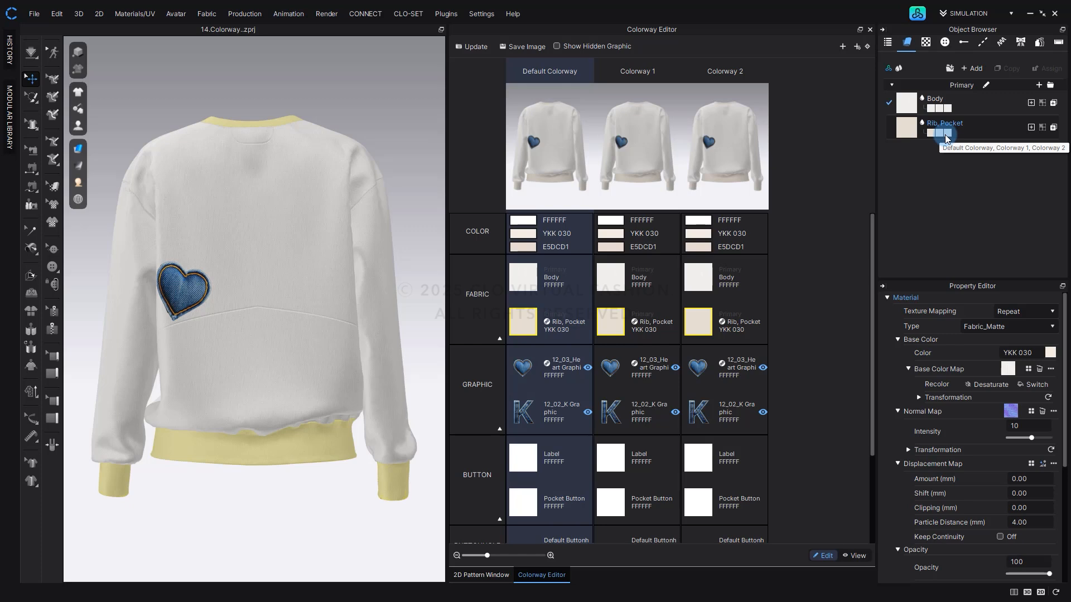
click(946, 138)
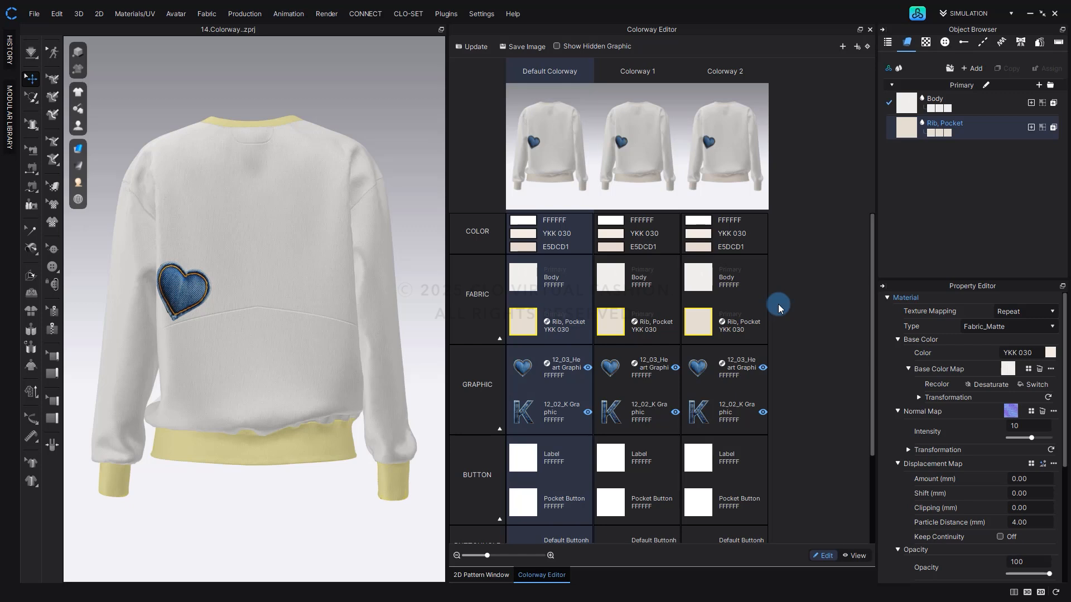
click(616, 288)
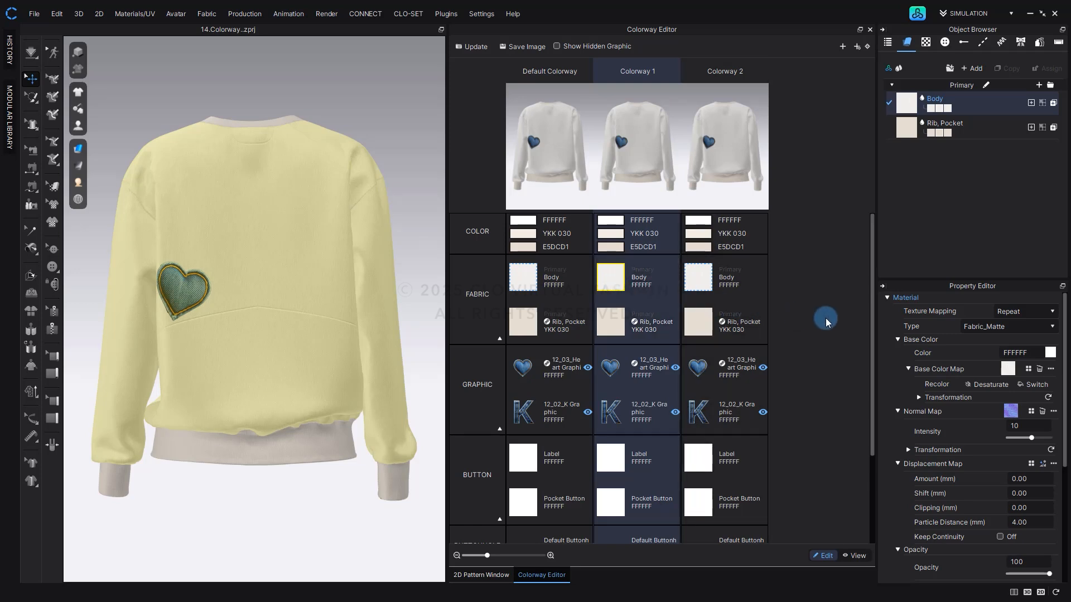
Set the base color of Colorway 1's Body fabric to FAC5C5 and update the colorway snapshots.
click(1050, 353)
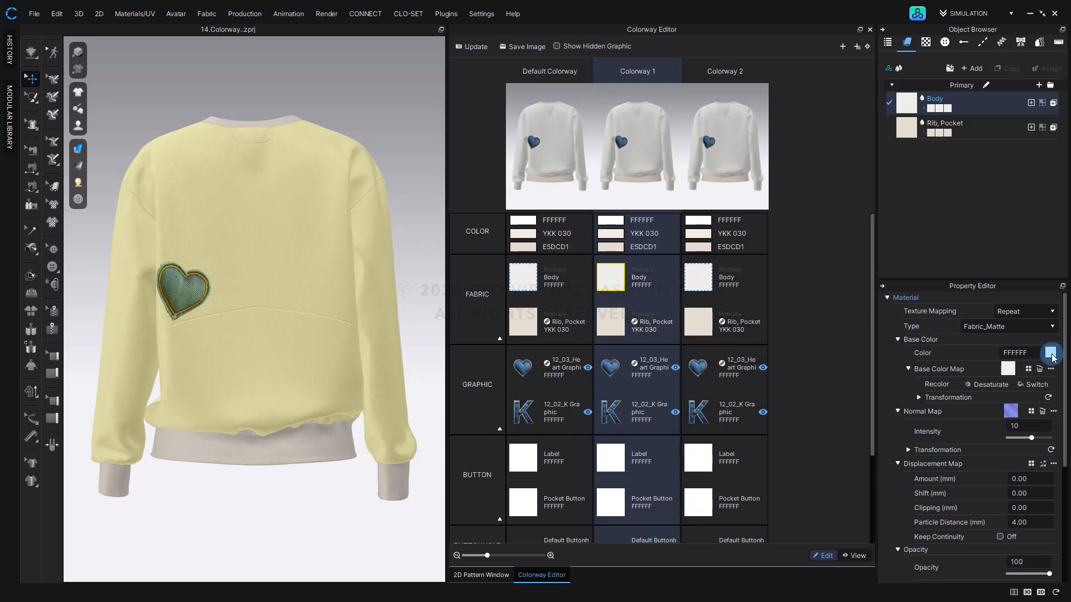
drag(316, 127, 353, 127)
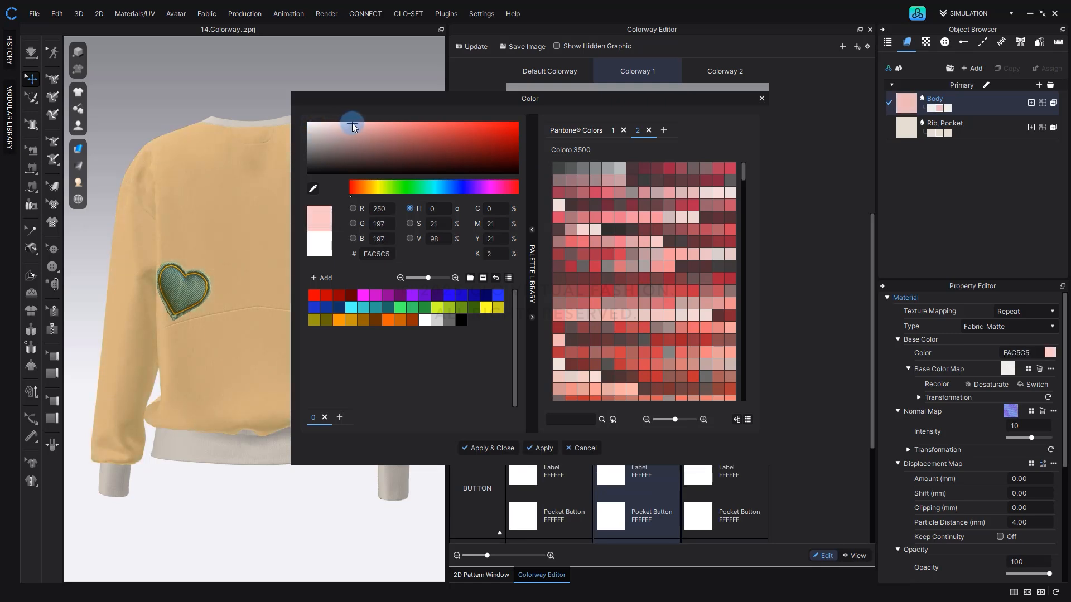
click(477, 450)
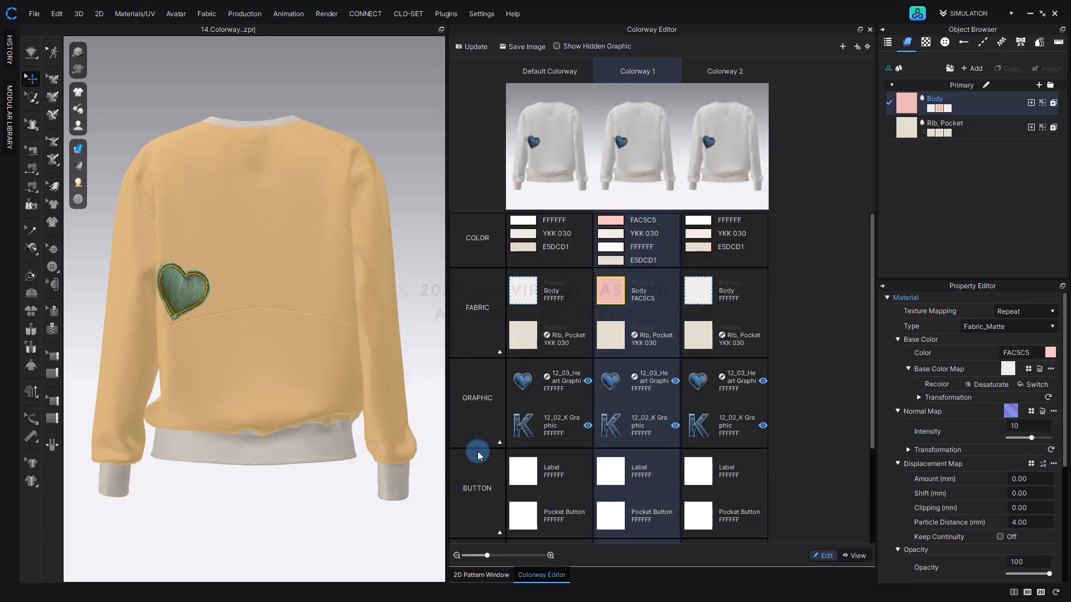
click(468, 47)
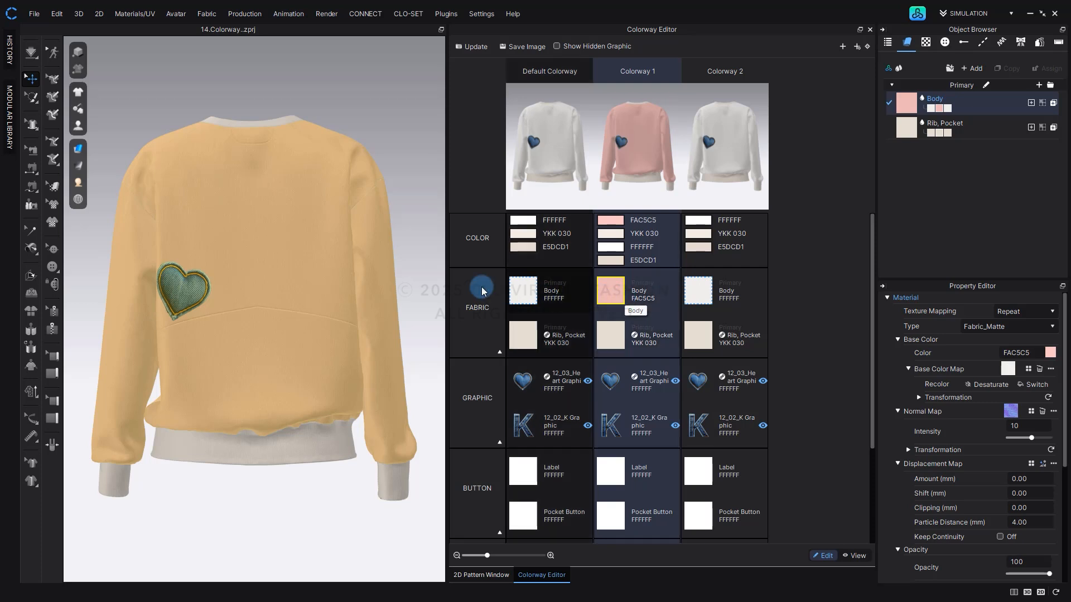
click(421, 294)
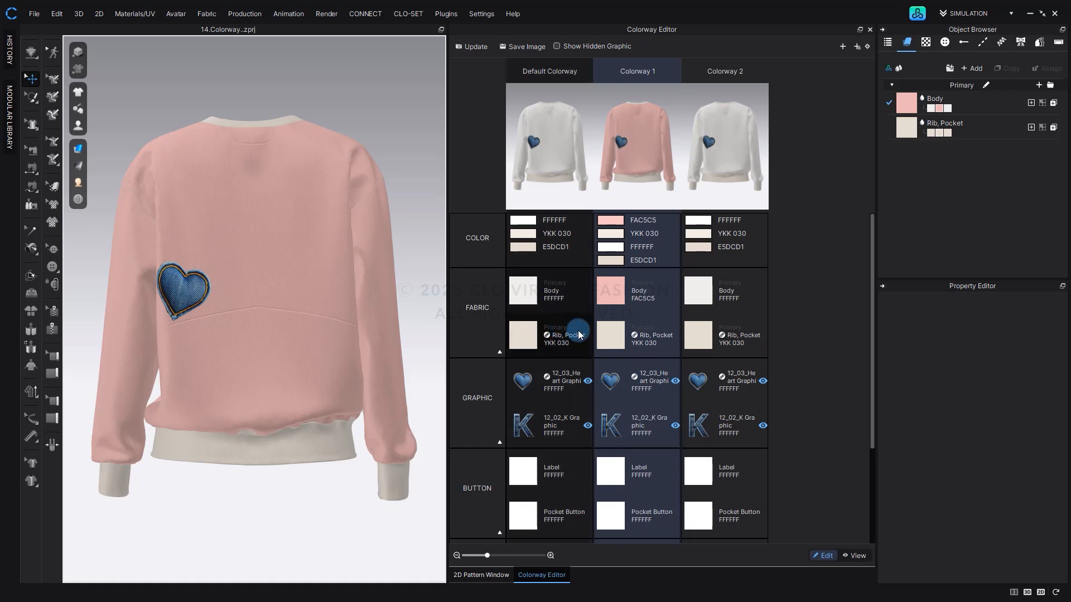
Set the base color of the linked Rib, Pocket fabric to gray BABAB9 across the colorways.
click(606, 342)
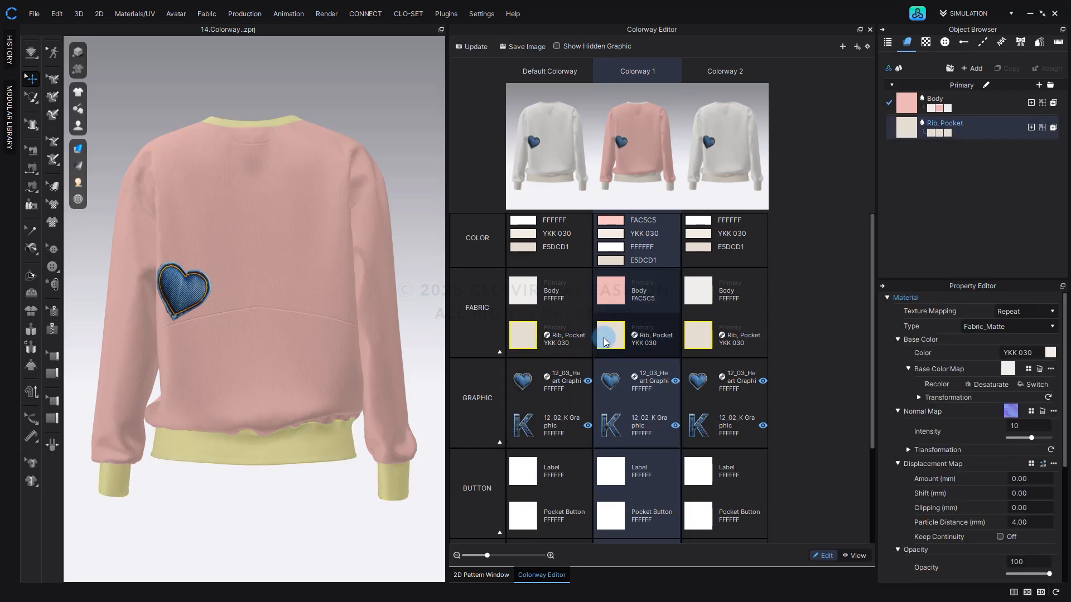
click(1050, 352)
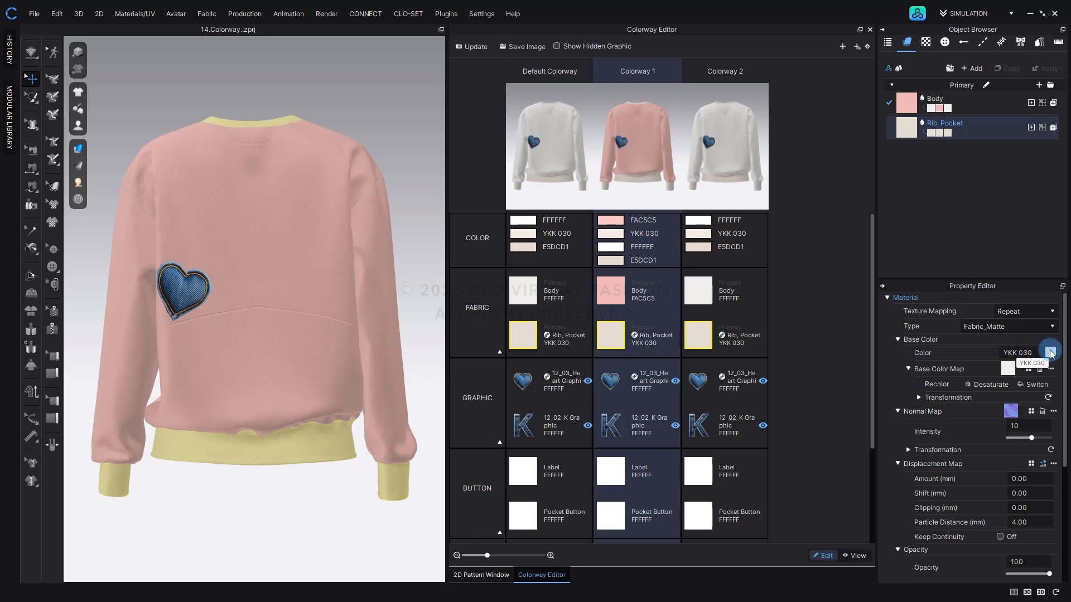
click(1050, 352)
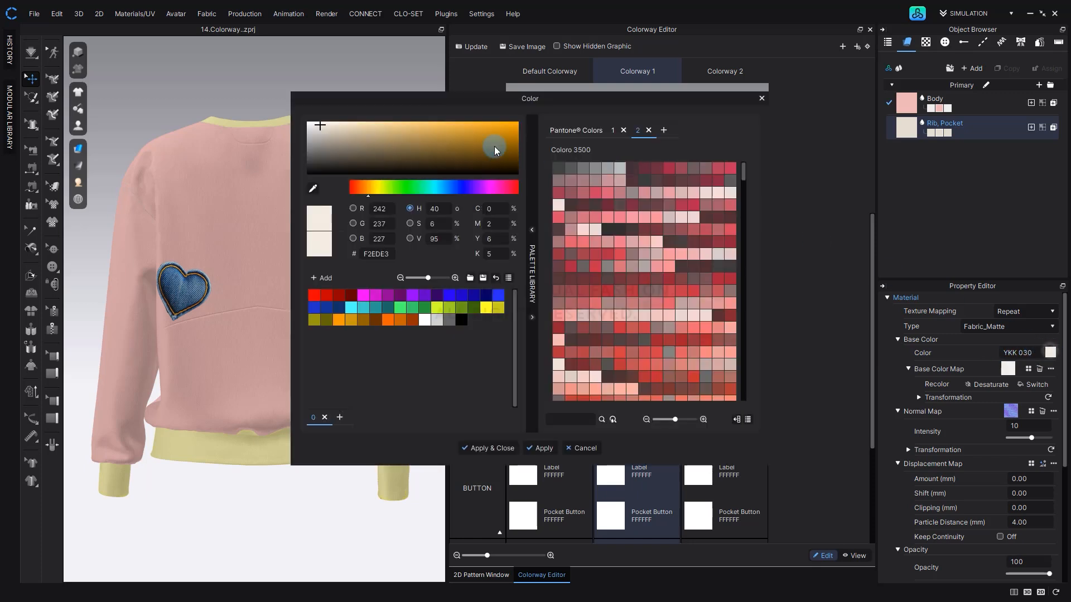
click(310, 139)
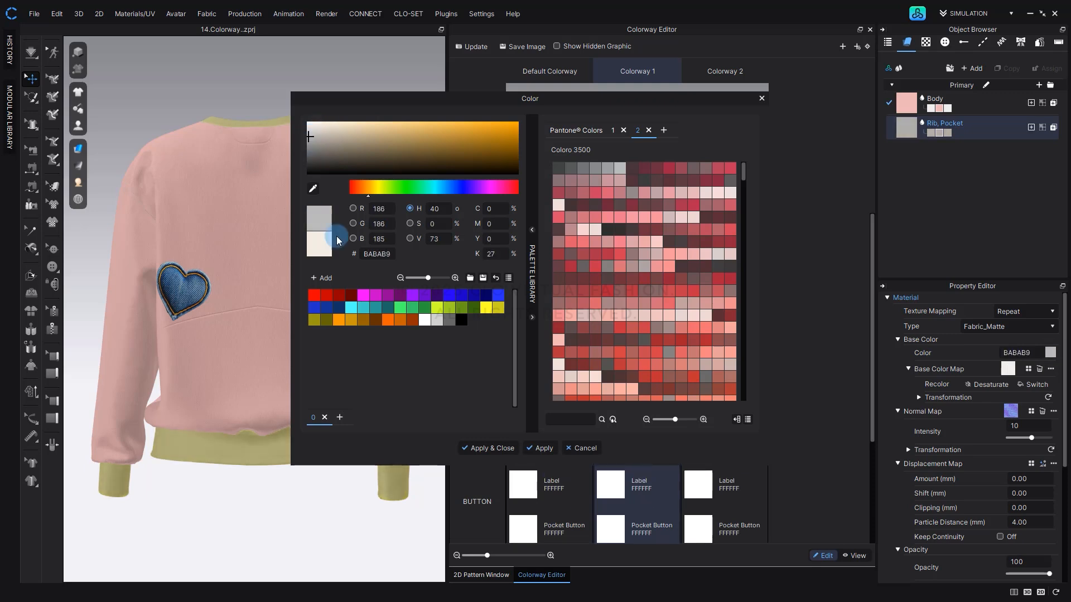
click(480, 448)
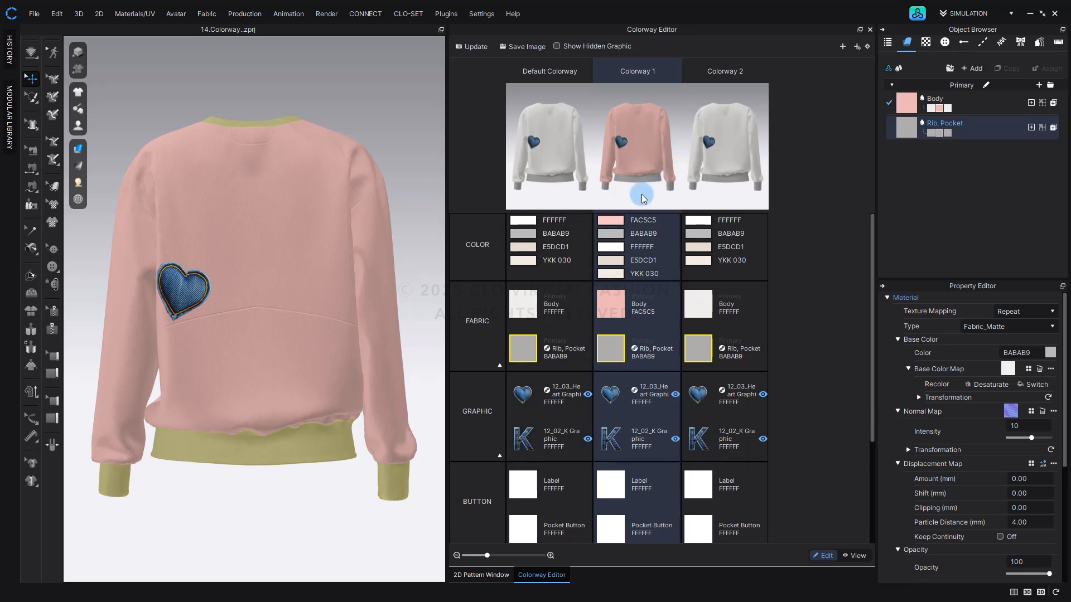
click(434, 179)
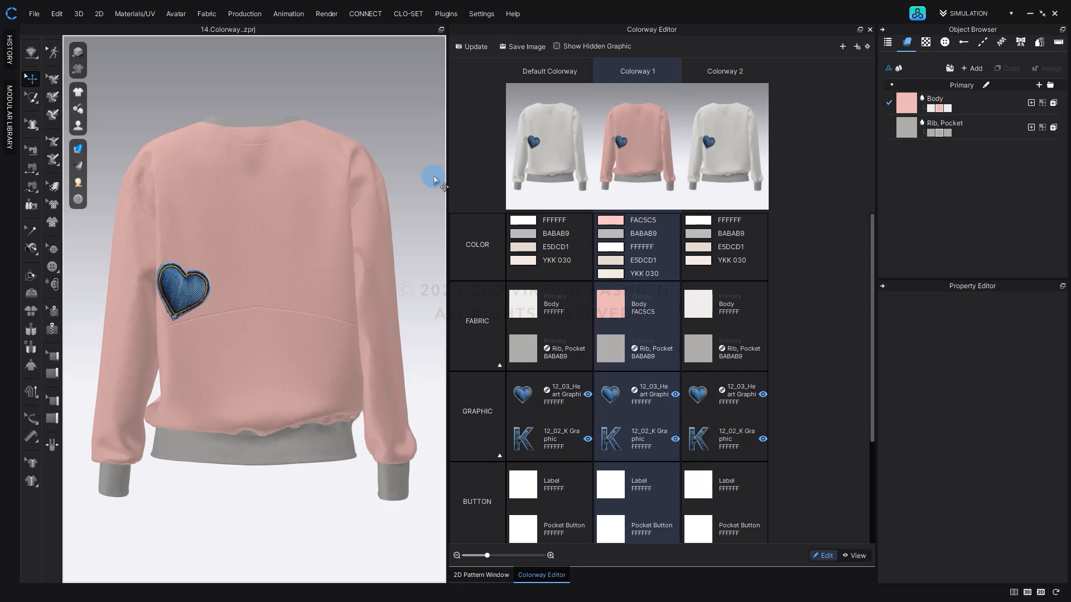
Link the heart graphic's angle and position across all colorways, move it to the upper back near the shoulder, and update the snapshots.
click(51, 206)
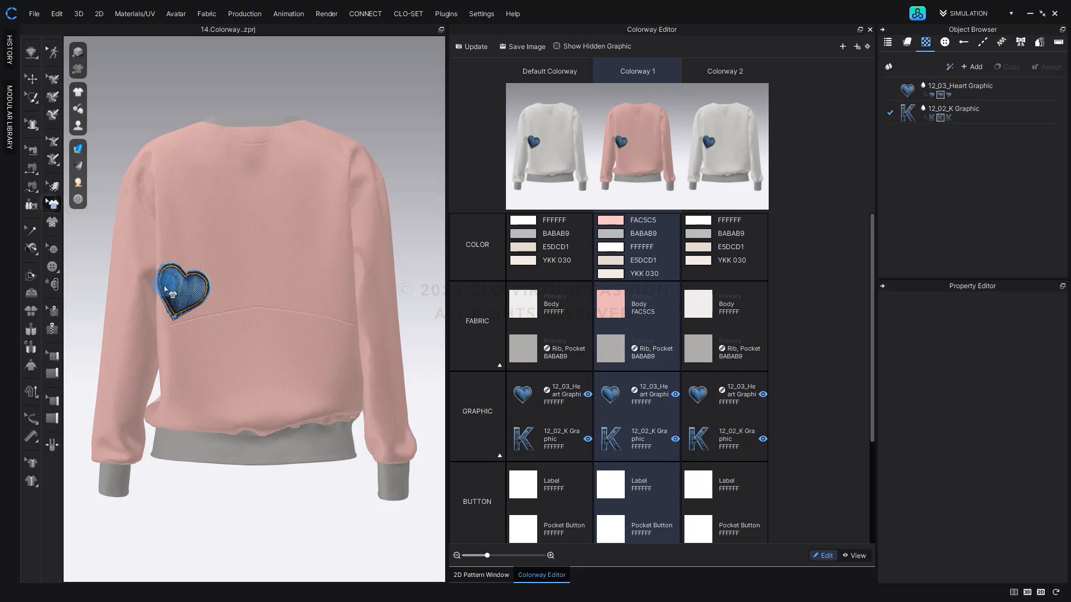
click(175, 295)
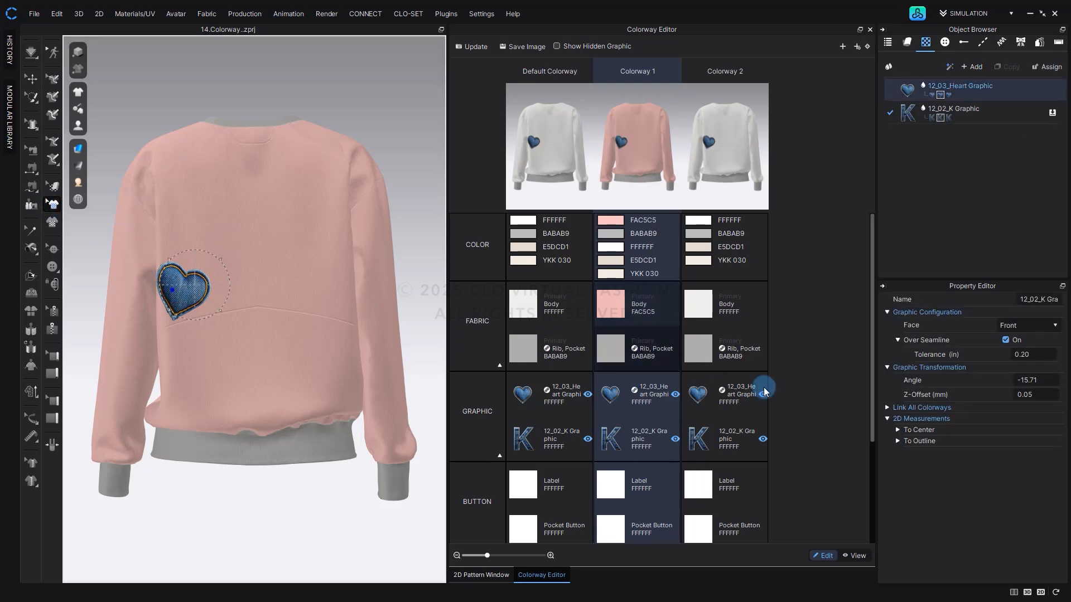
click(887, 408)
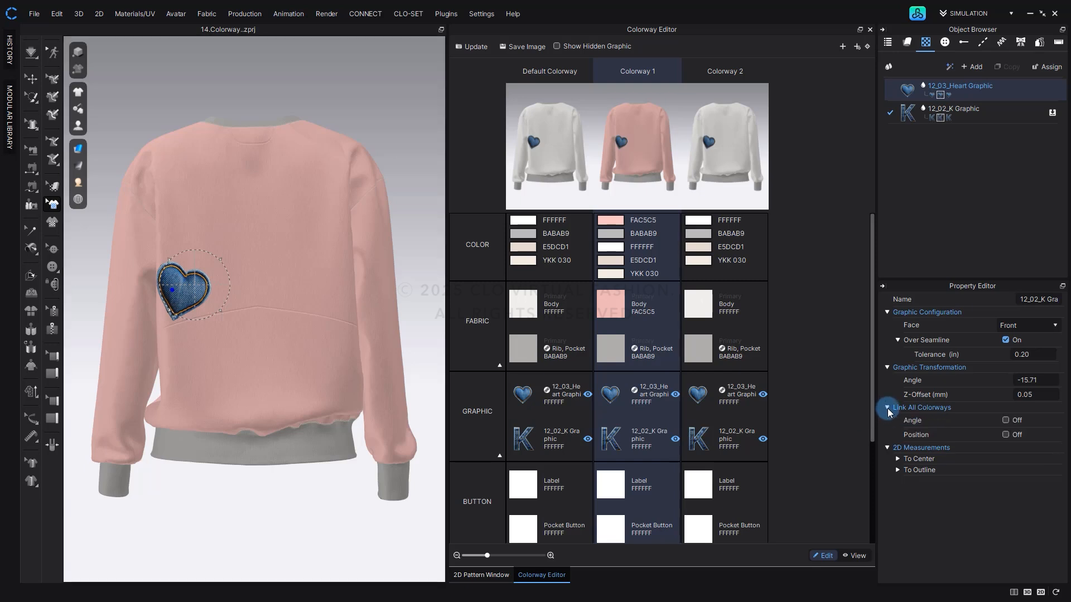
click(1008, 427)
click(1005, 438)
mouse_move(184, 285)
mouse_down()
mouse_move(182, 175)
mouse_move(211, 168)
mouse_move(190, 171)
mouse_move(189, 190)
mouse_up()
click(479, 46)
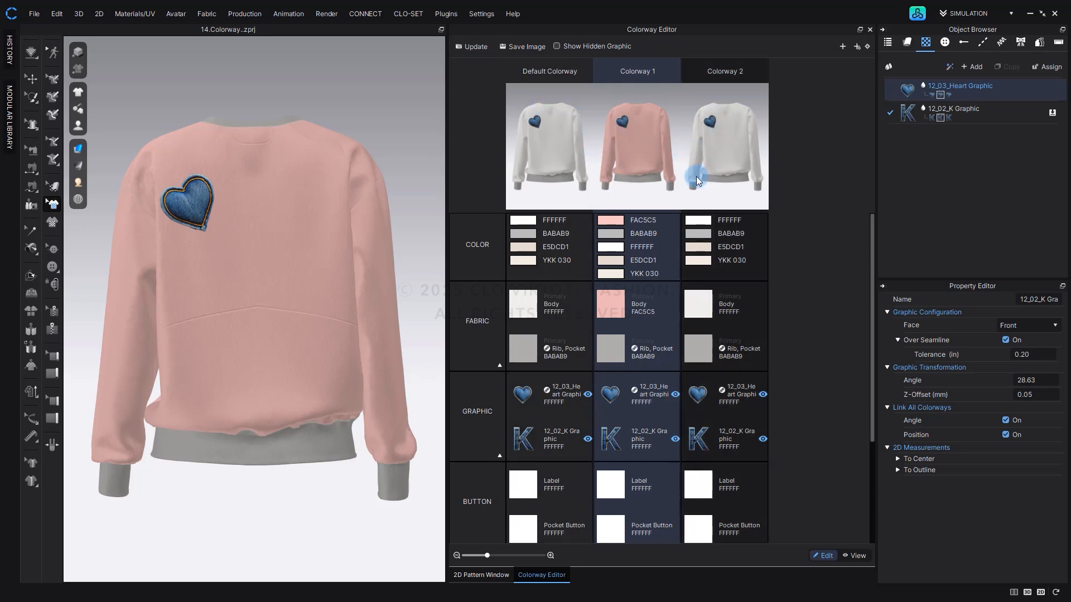
Change the linked heart graphic's material type to Metal and update the colorway snapshots.
click(614, 401)
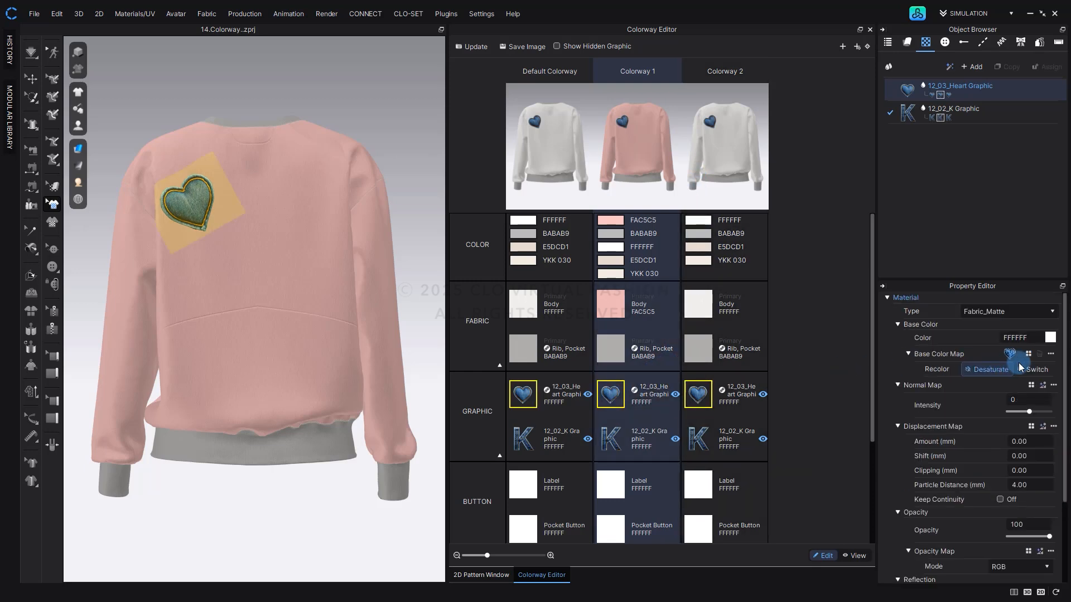
click(1015, 312)
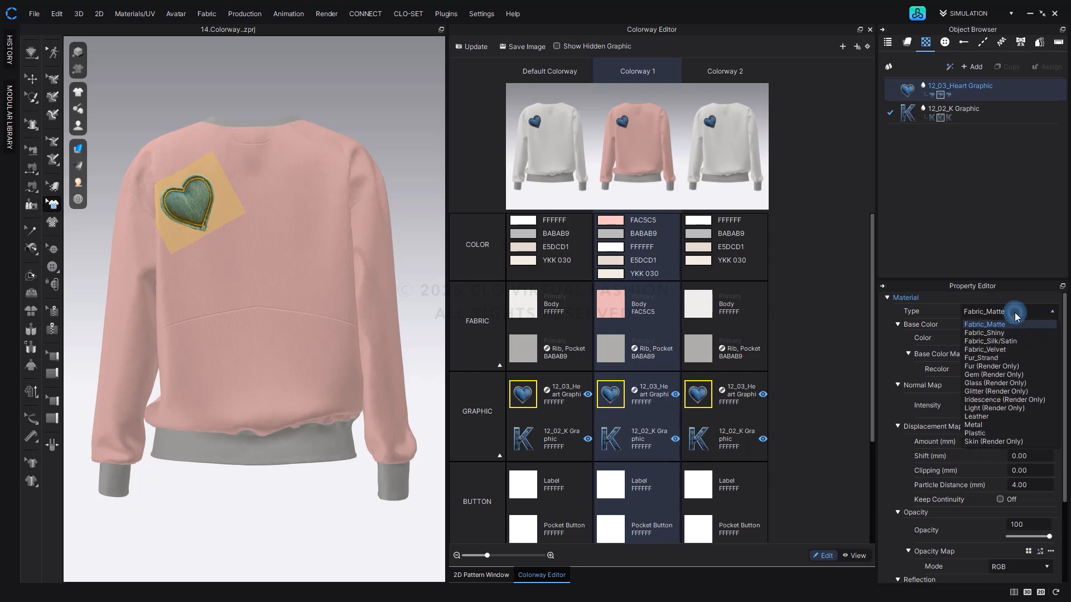
click(992, 424)
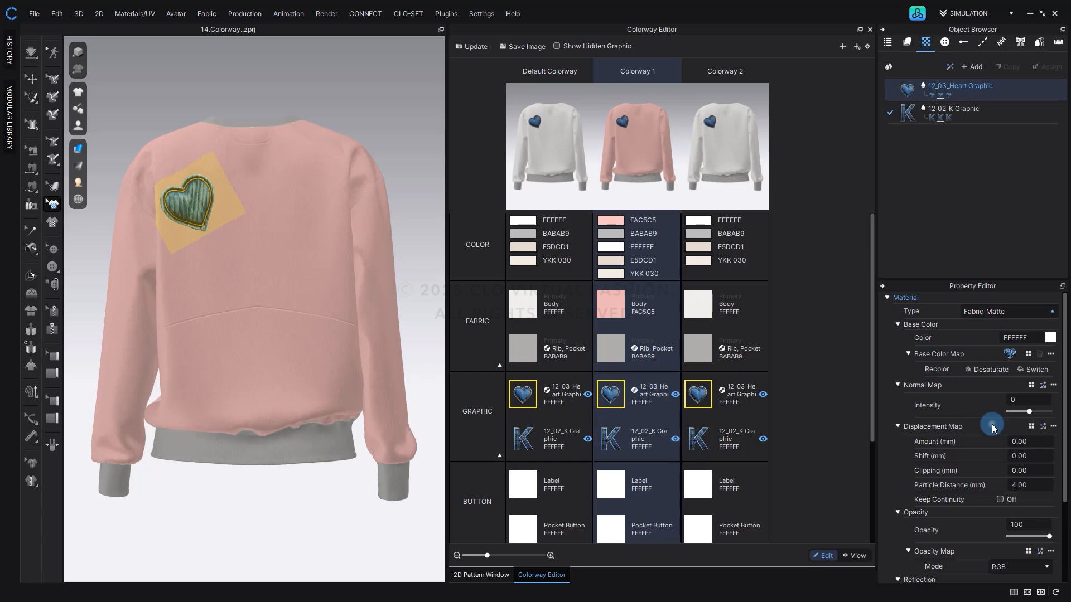
click(475, 47)
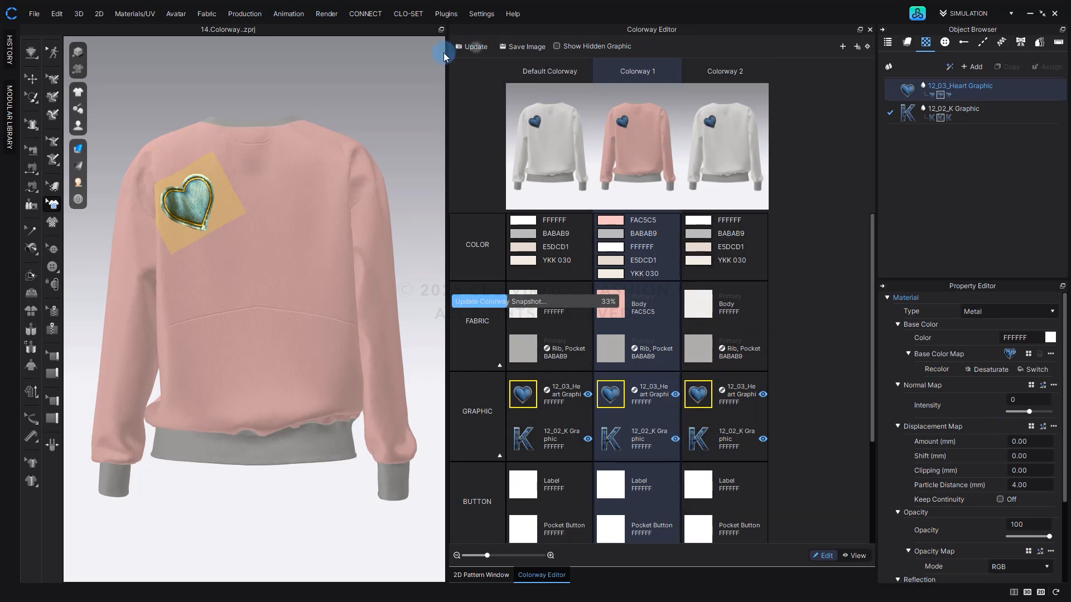
click(278, 86)
scroll(234, 121, up, 2)
scroll(290, 258, up, 5)
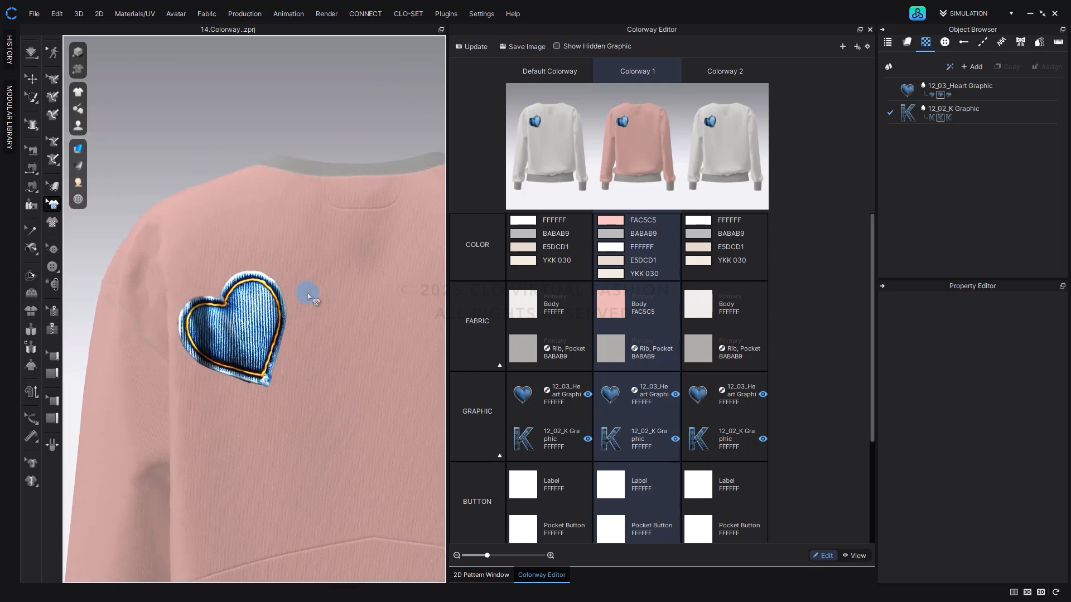
click(470, 47)
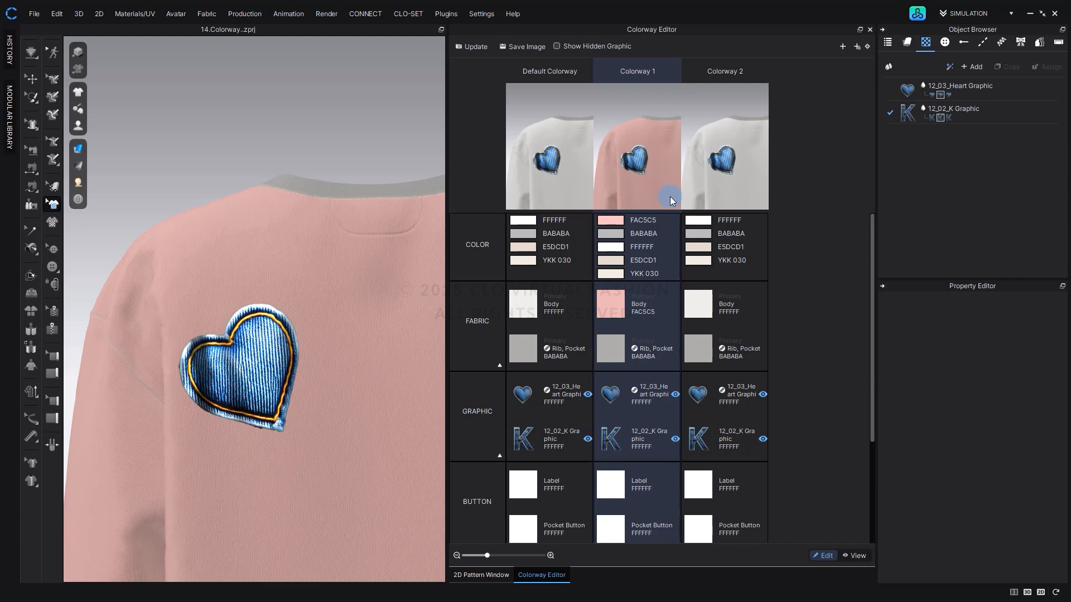
Activate the Default Colorway and select all items that share the Label button's color.
click(591, 203)
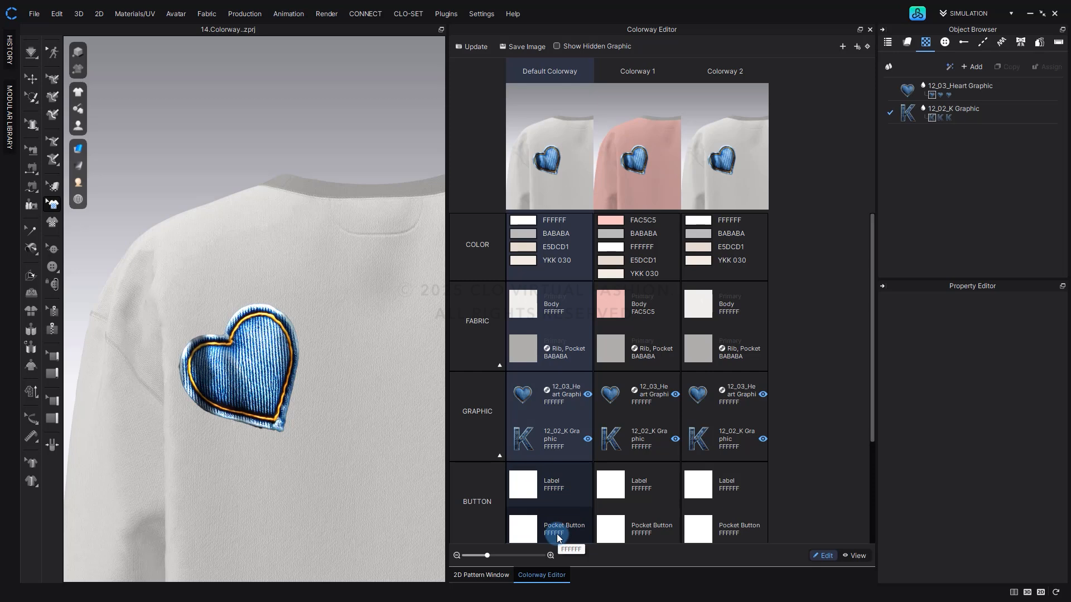
click(525, 486)
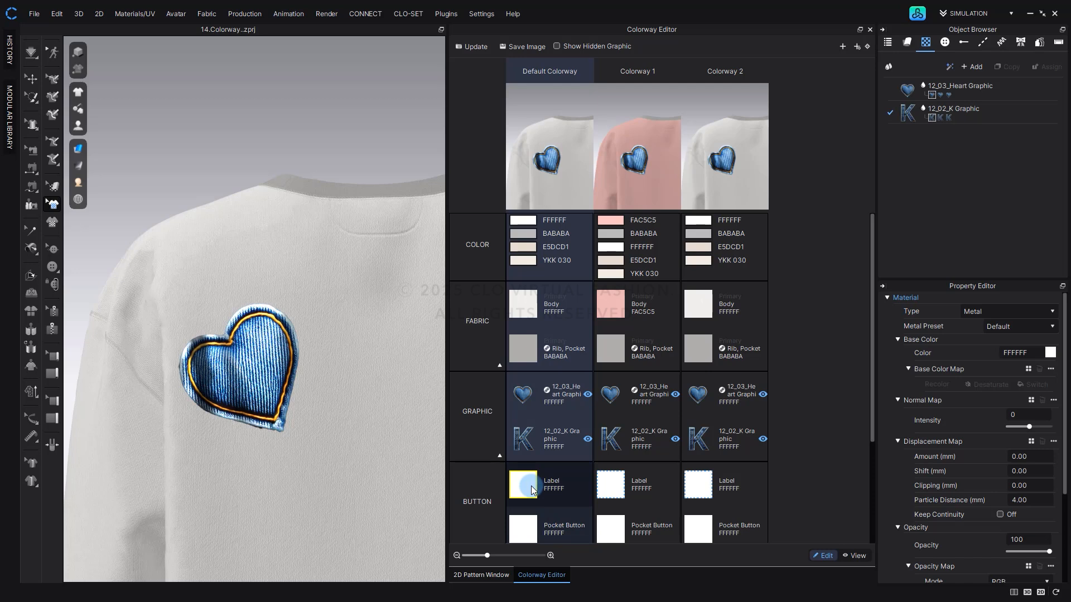
right_click(532, 490)
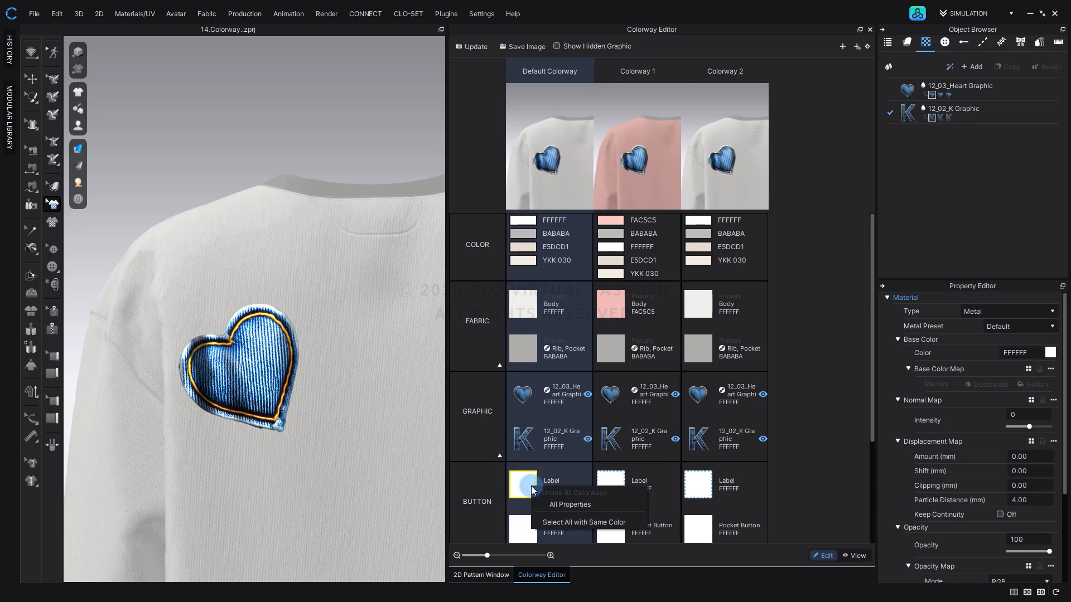
click(544, 523)
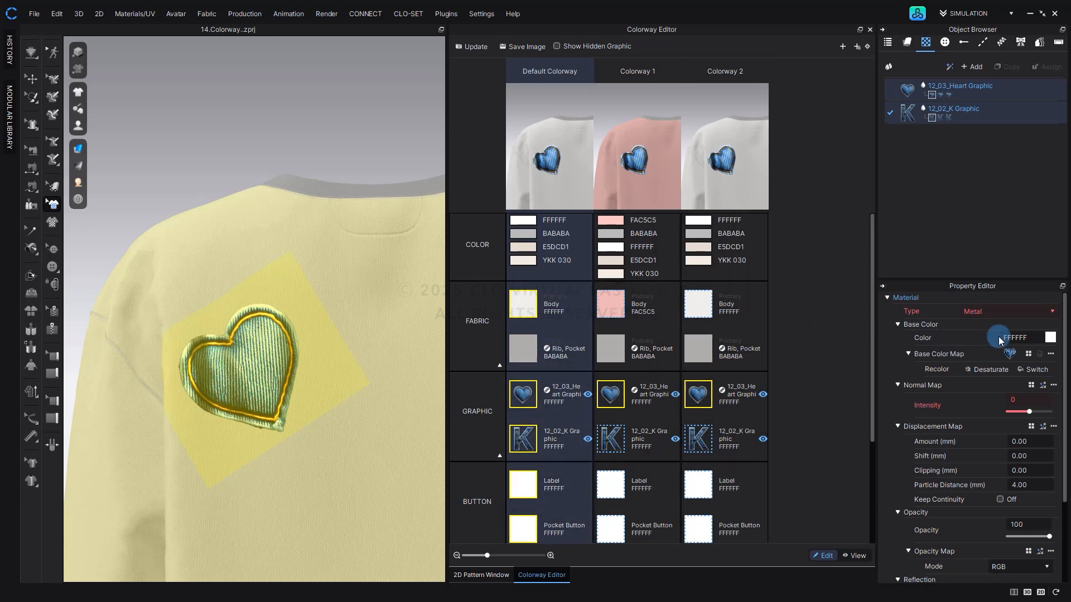
Set the base color of all selected same-color items to pale yellow-green F5FDD6 and update the snapshots.
click(1050, 338)
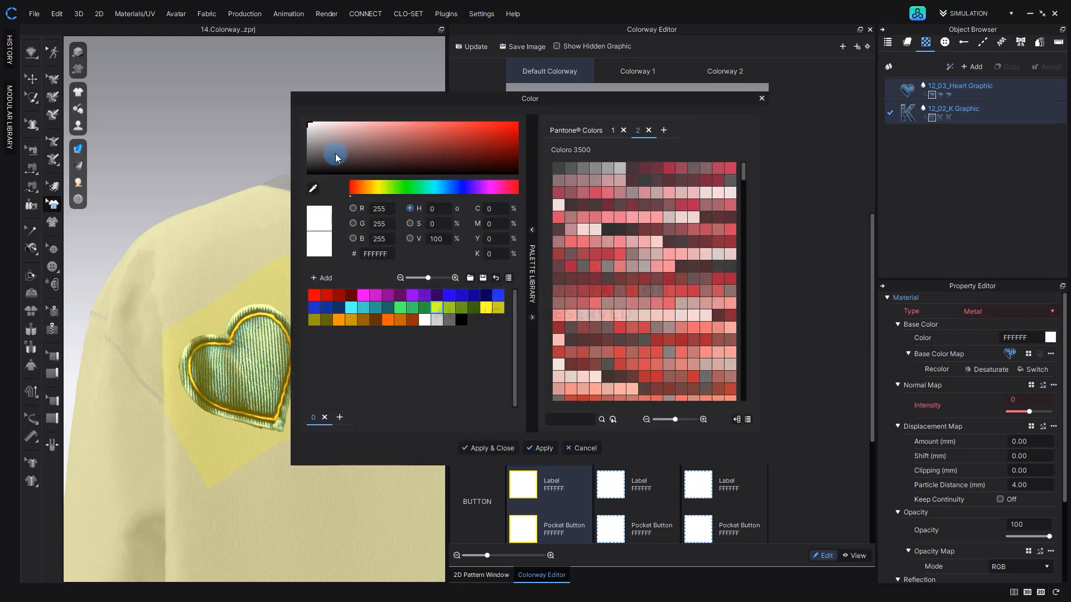
click(435, 305)
mouse_move(330, 130)
mouse_down()
mouse_move(326, 122)
mouse_move(339, 124)
mouse_up()
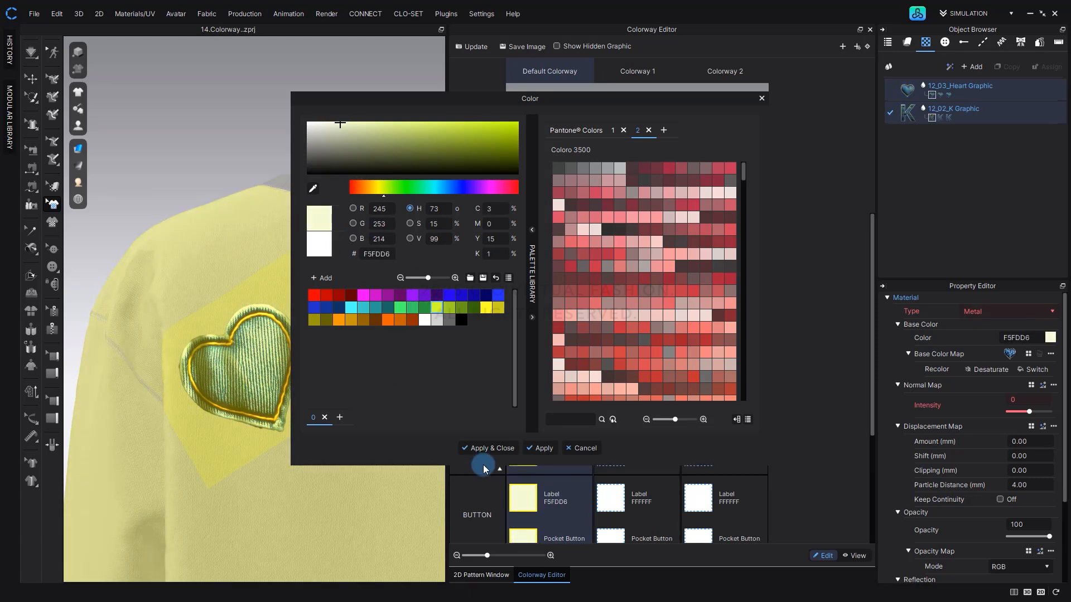
click(483, 449)
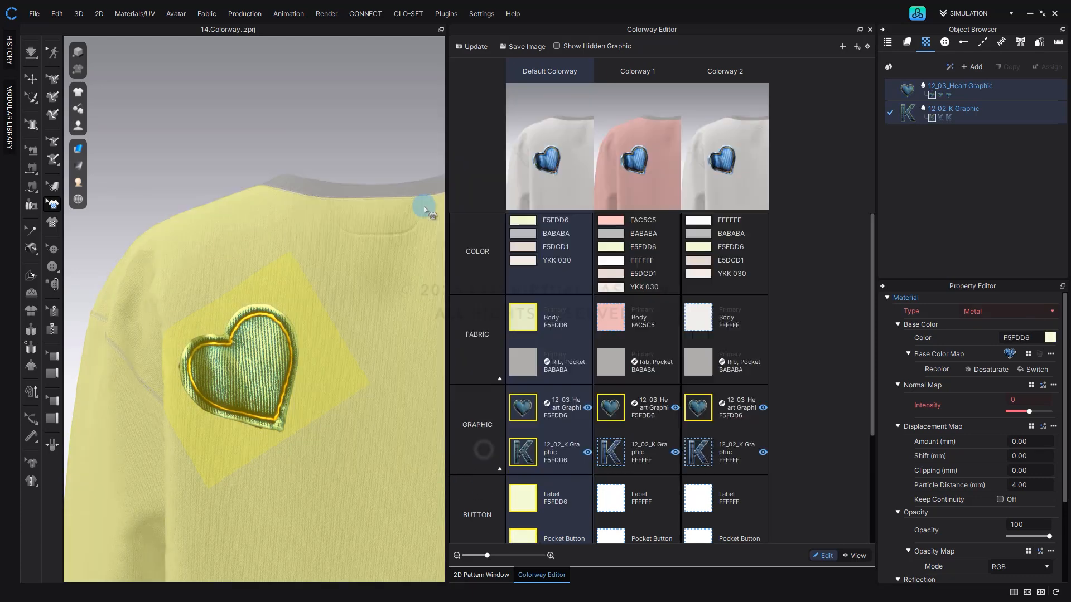
click(470, 46)
Inspect the recolored body and pocket button on the front of the Default Colorway.
click(247, 287)
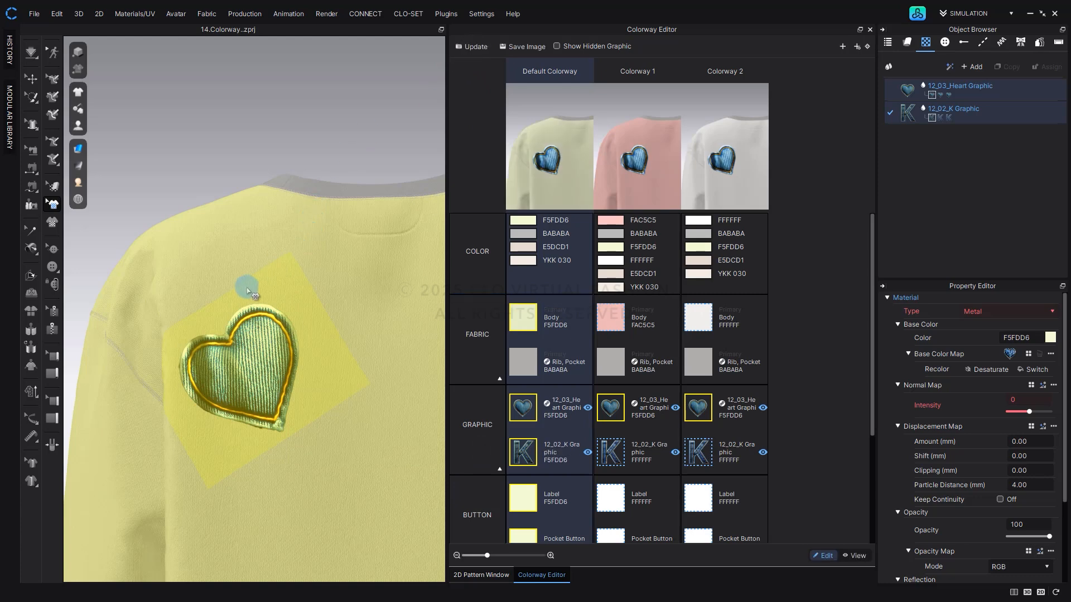
right_drag(236, 291, 370, 291)
middle_drag(411, 297, 269, 273)
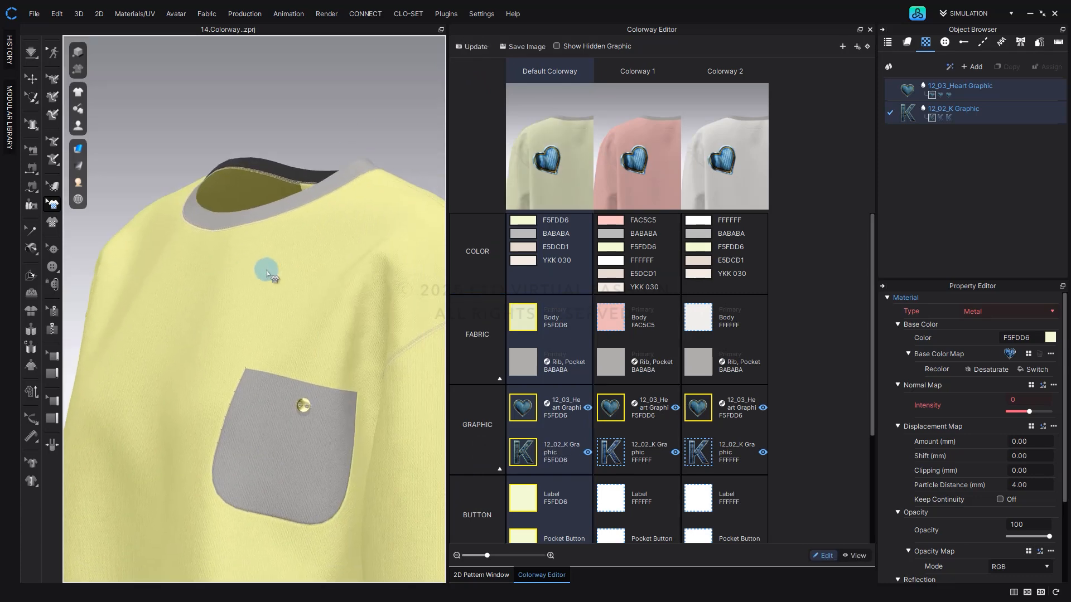
scroll(302, 280, up, 1)
click(346, 91)
middle_drag(337, 400, 318, 358)
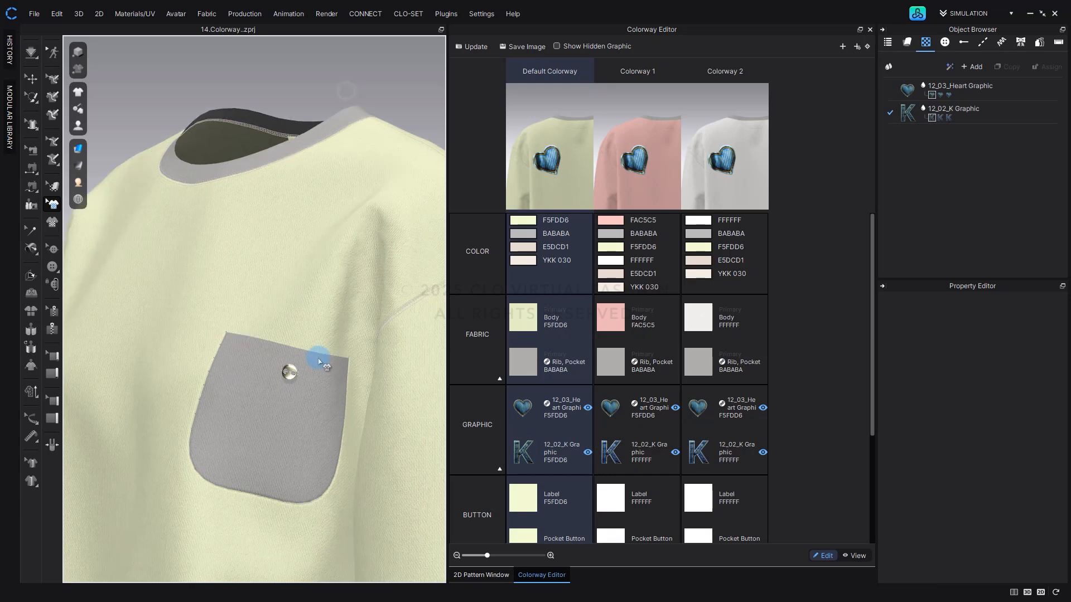
scroll(296, 366, up, 1)
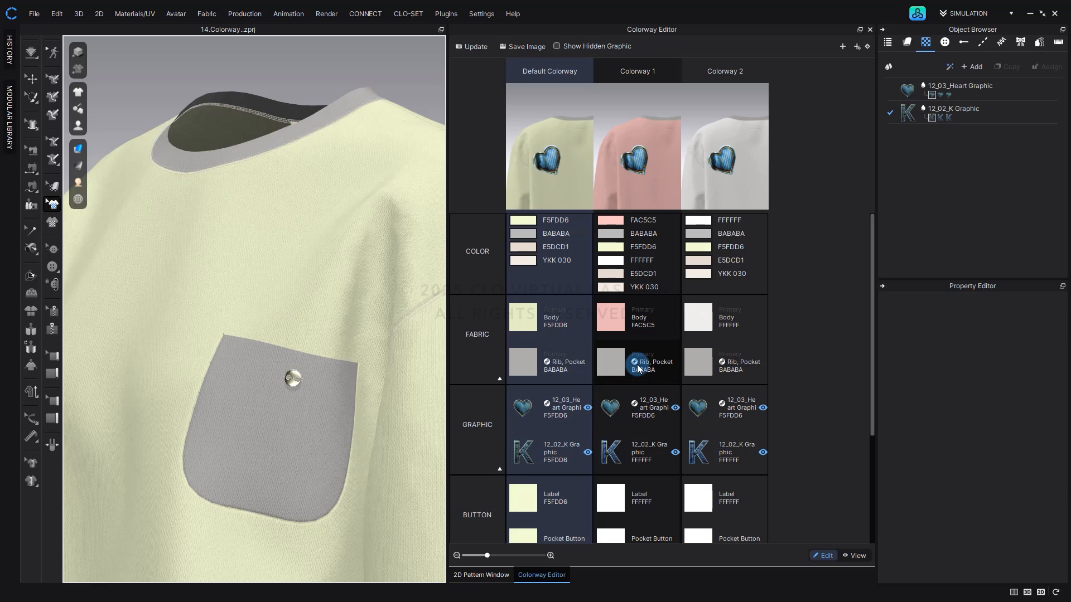
Activate Colorway 1 and unlink the Rib, Pocket fabric from all colorways with All Properties.
click(637, 364)
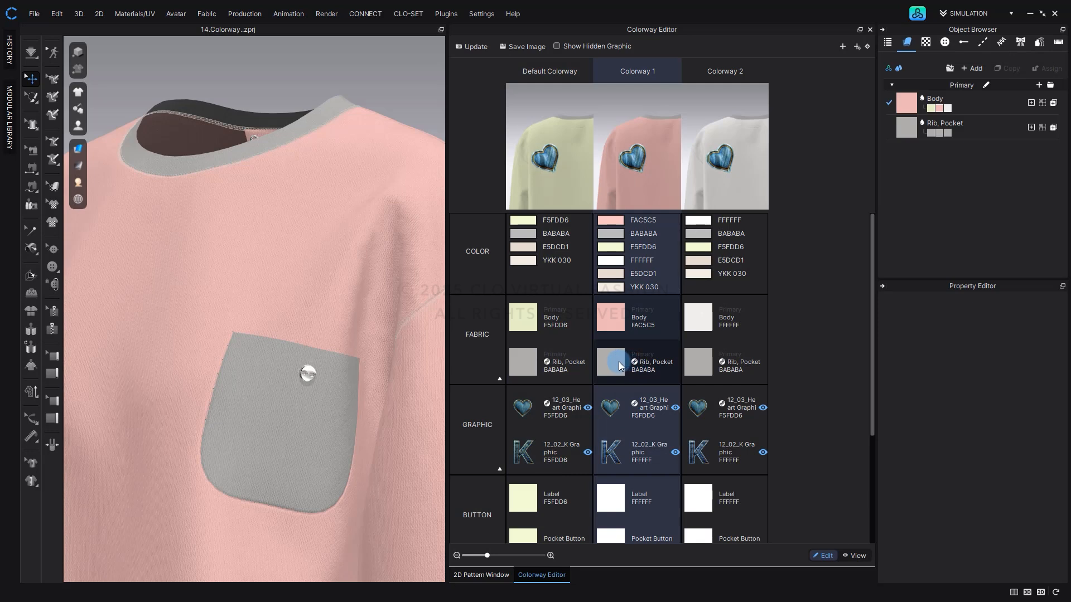
click(618, 363)
right_click(619, 364)
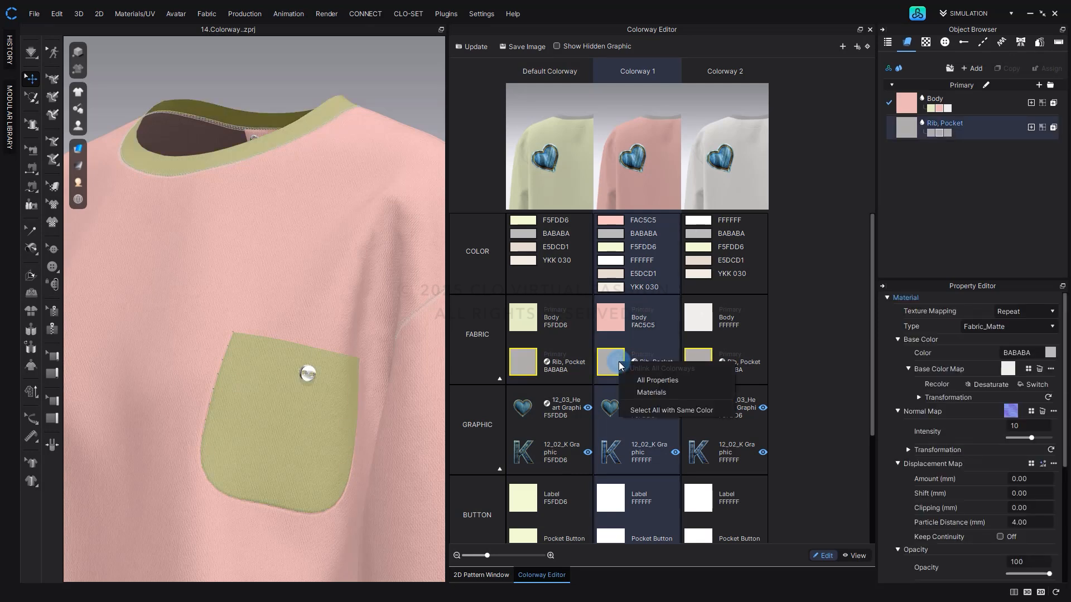
click(691, 379)
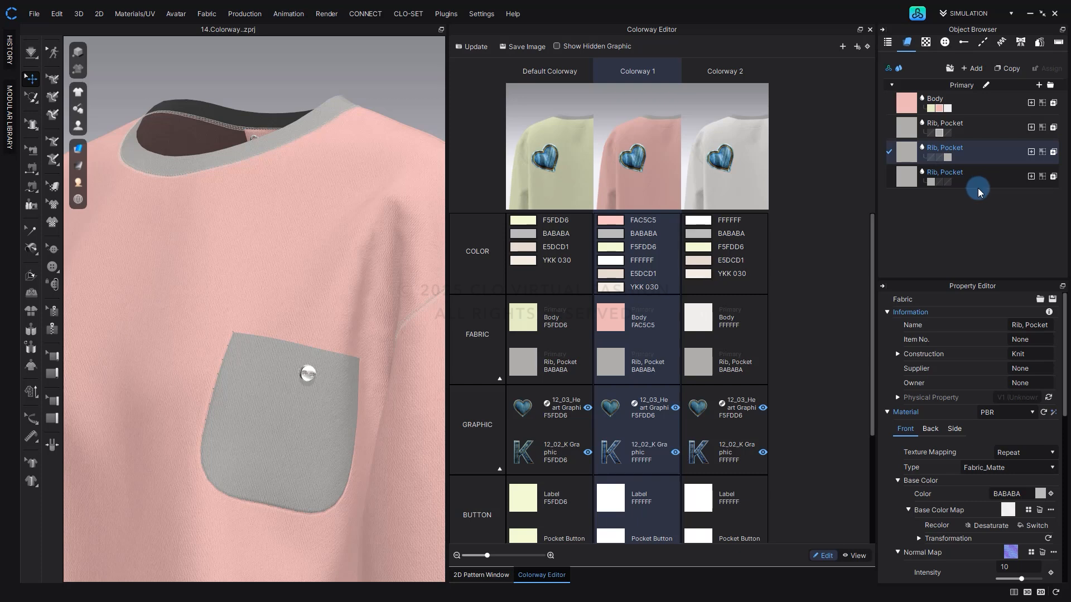
Open the asset library's Fabric assets and search them for "rib".
double_click(962, 221)
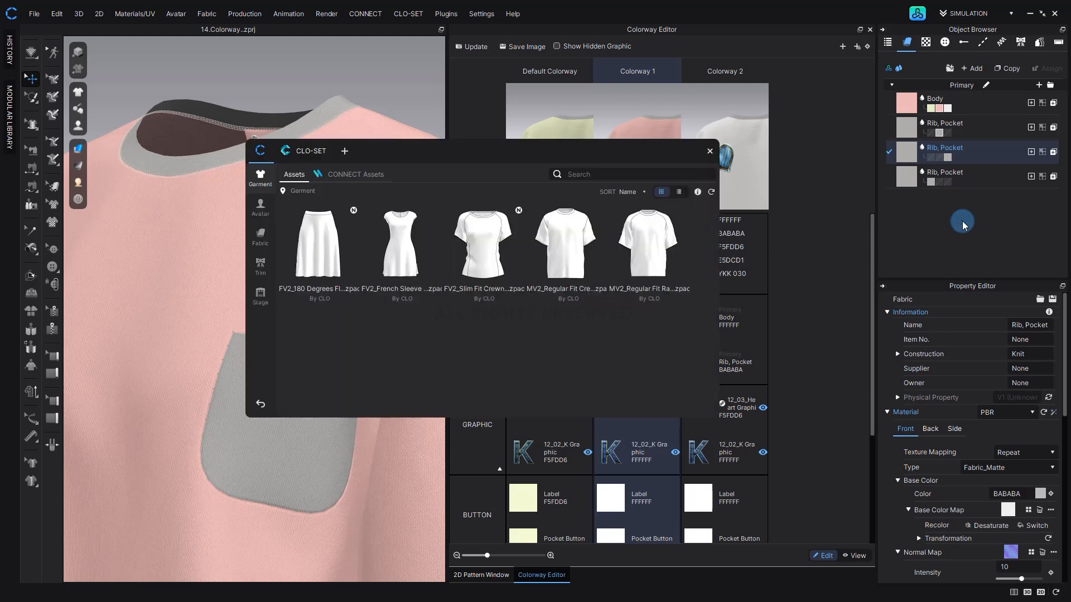
click(269, 243)
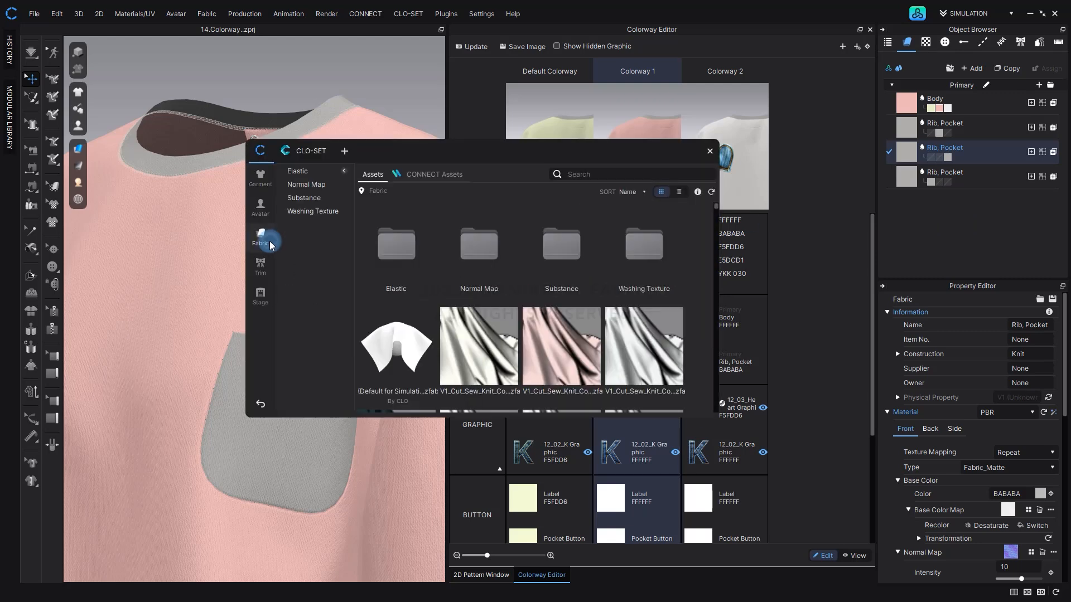
click(606, 174)
text(rib)
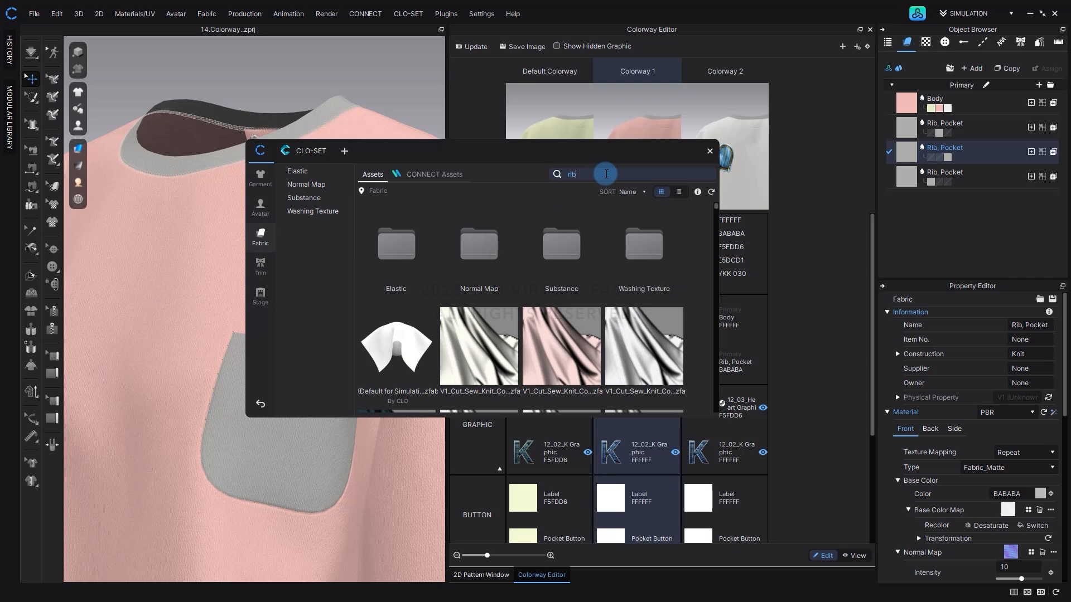
key(Return)
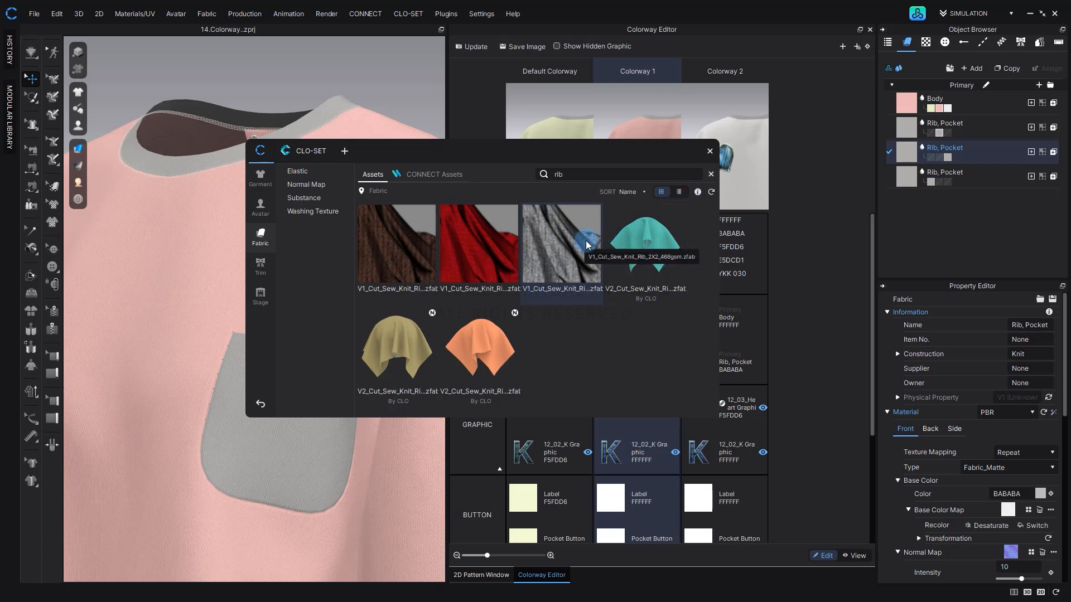
Replace Colorway 1's unlinked Rib, Pocket fabric with the grey V1_Cut_Sew_Knit_Rib_2X2_468gsm fabric and update the colorway snapshots.
drag(586, 246, 907, 123)
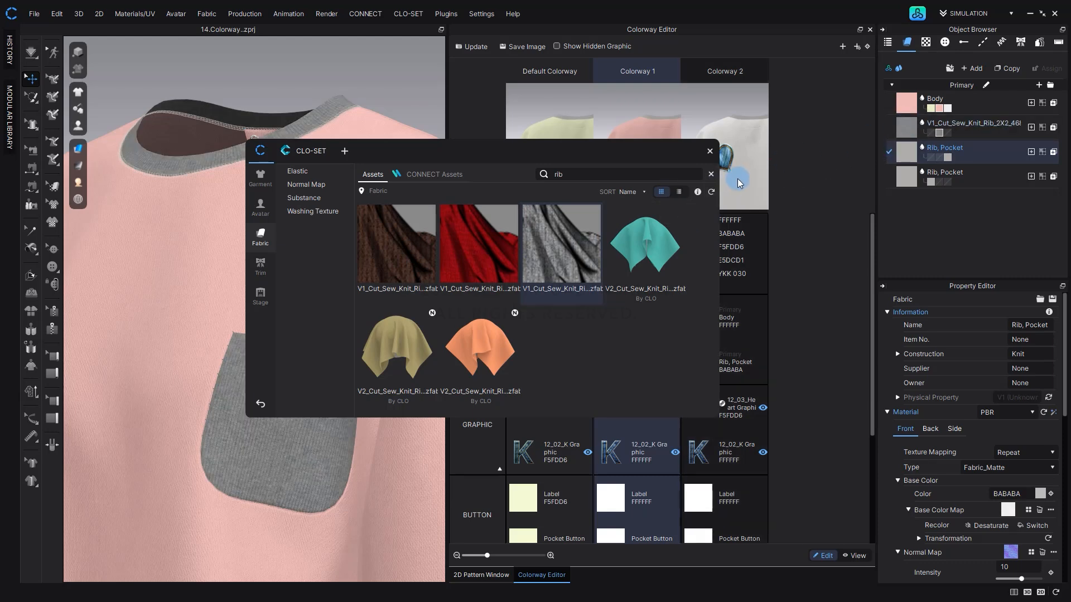
click(738, 183)
click(476, 47)
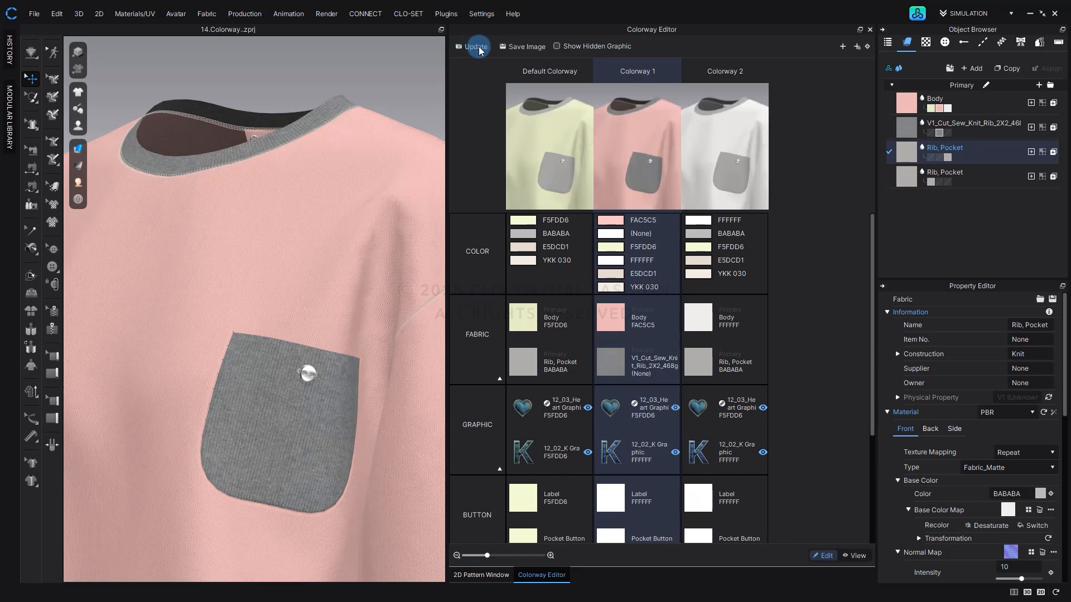
Unlink only the Materials of the 12_03_Heart Graphic on the garment's back from all colorways.
click(328, 412)
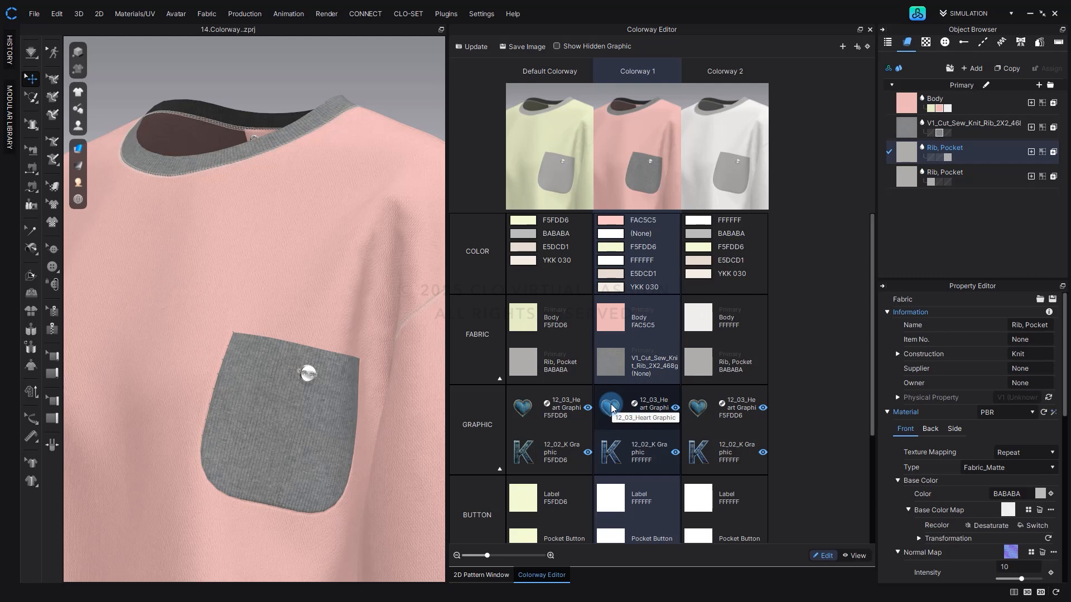
right_drag(383, 339, 237, 336)
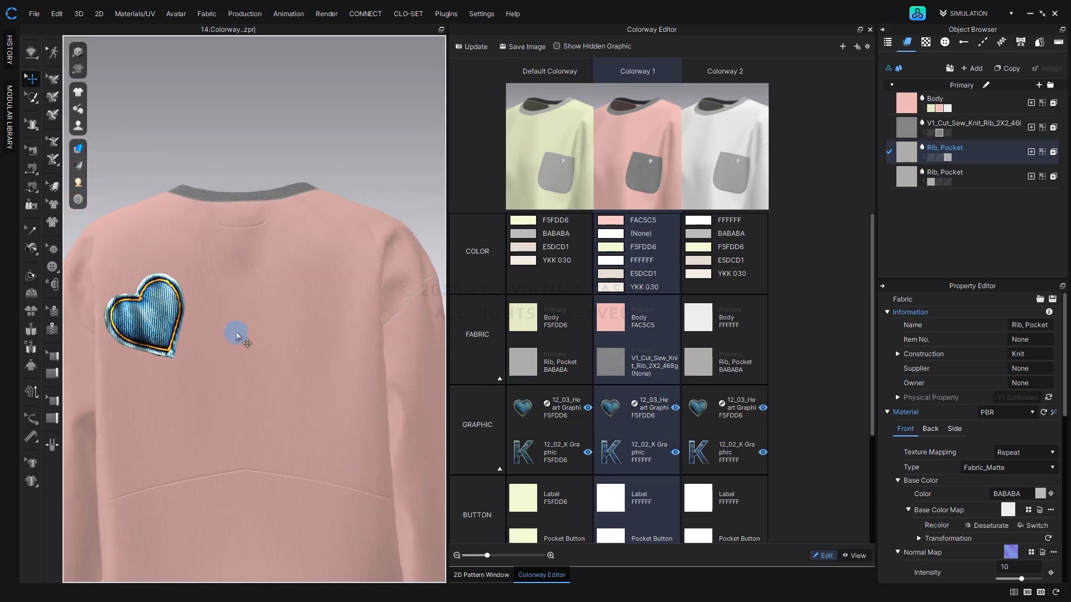
right_click(609, 409)
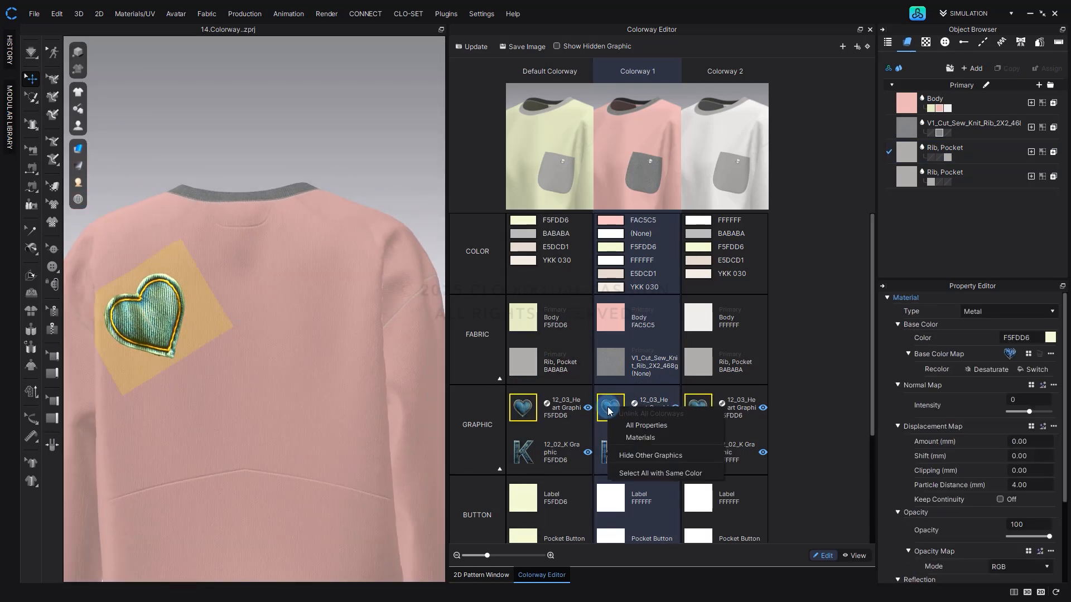
click(635, 441)
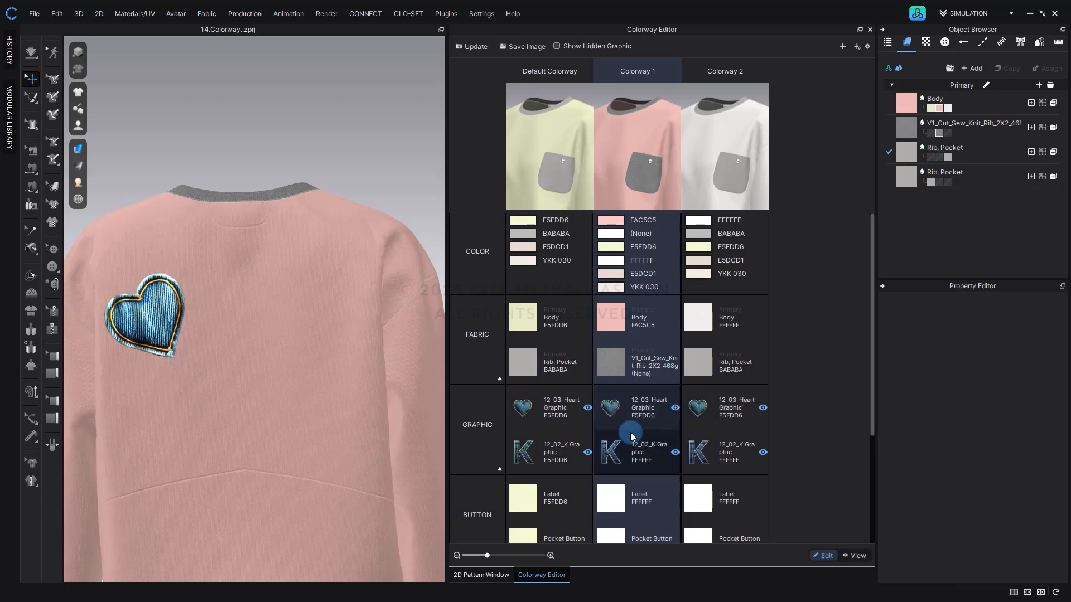
Set the base color of Colorway 1's heart graphic to lime green CBFF0F.
click(614, 411)
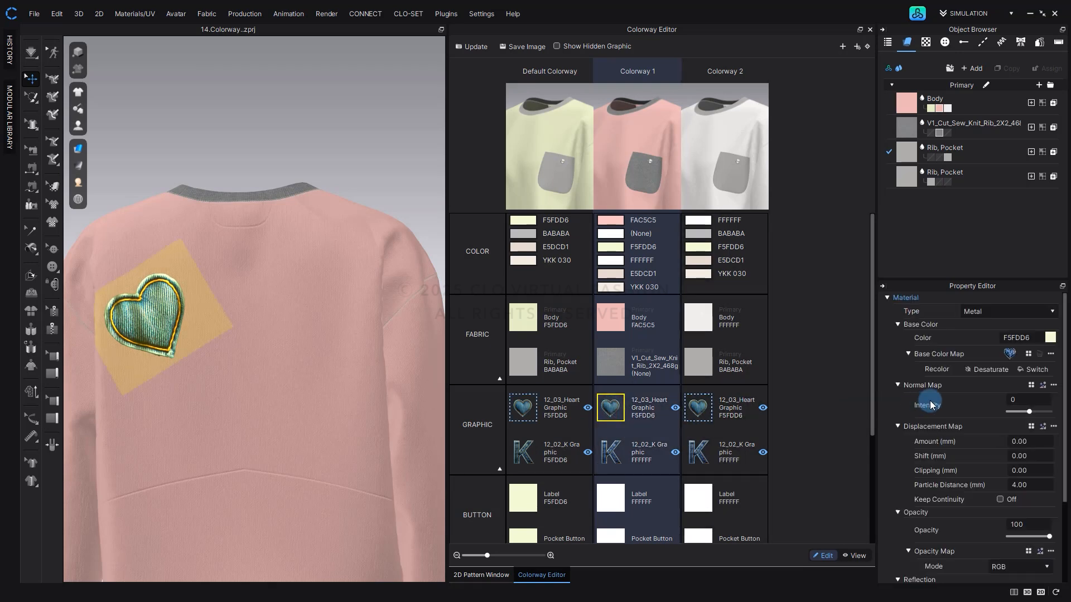
click(1049, 338)
drag(483, 155, 506, 117)
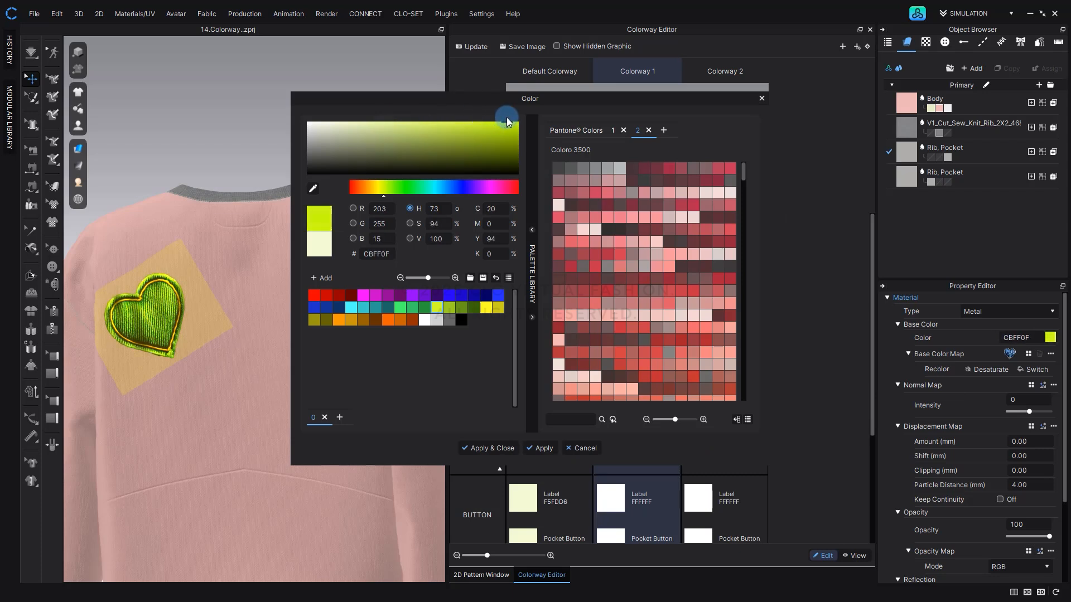
click(488, 447)
Apply the Switch recolor option to Colorway 1's heart graphic and update the colorway snapshots.
click(1026, 369)
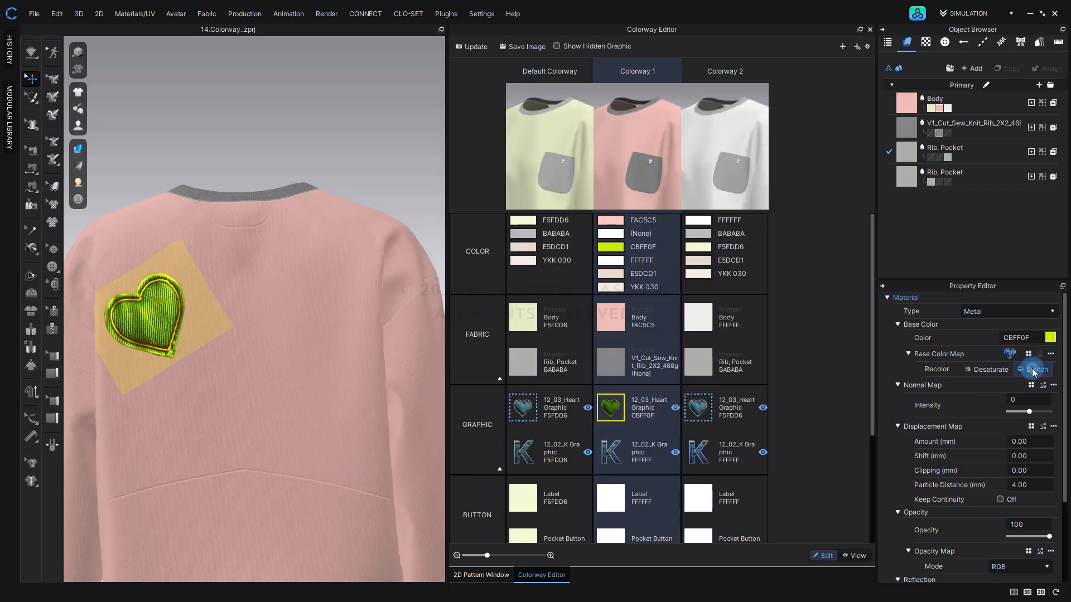
click(473, 47)
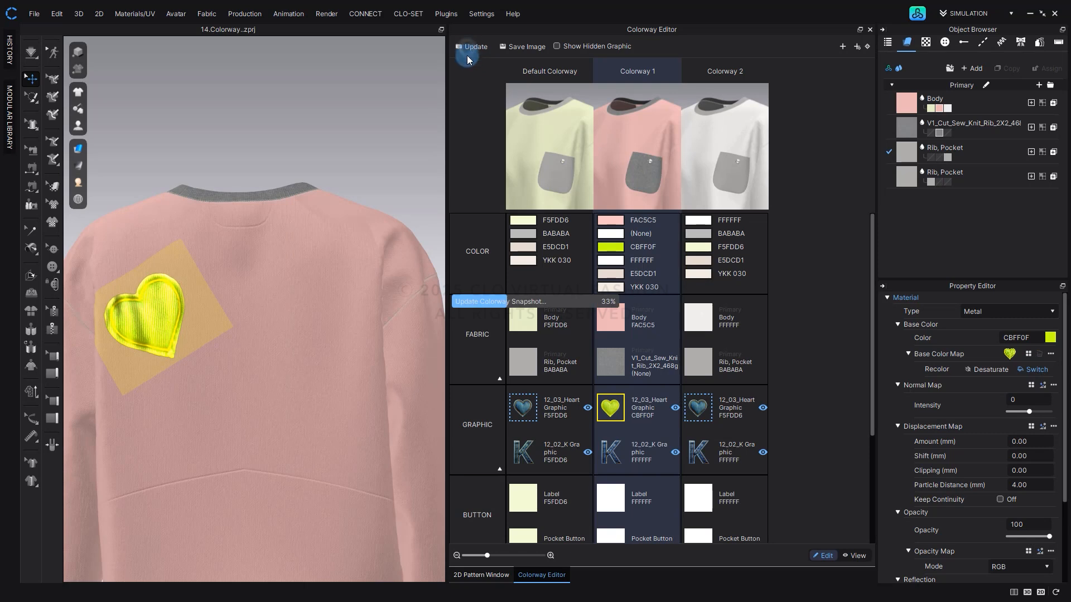
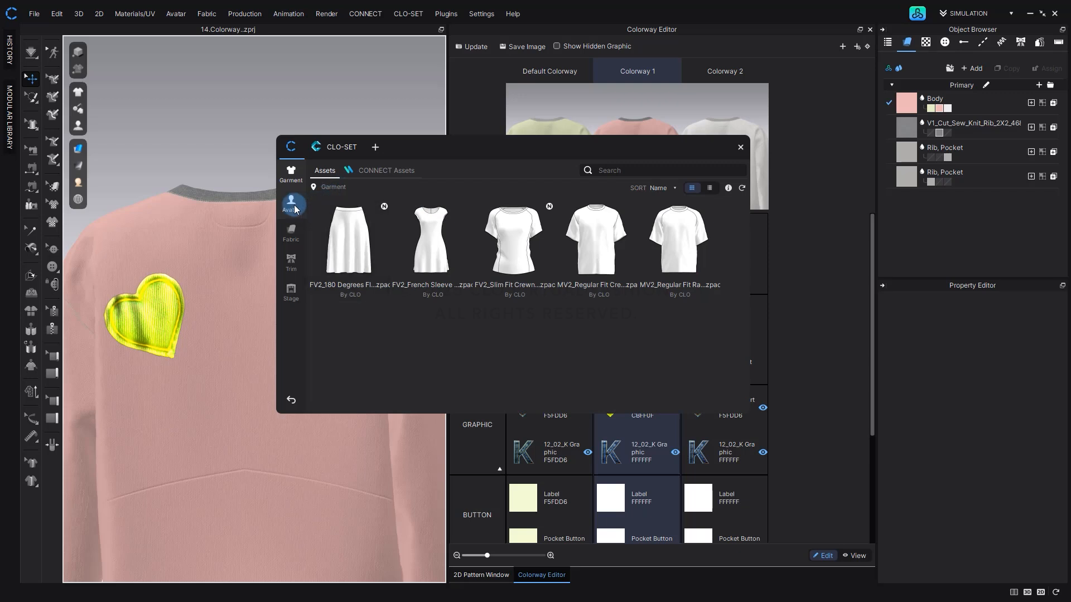
Search the fabric library for cotton, add the V1_Woven_Cotton_14_Wale_Corduroy fabric to the project and make two copies of it.
click(303, 231)
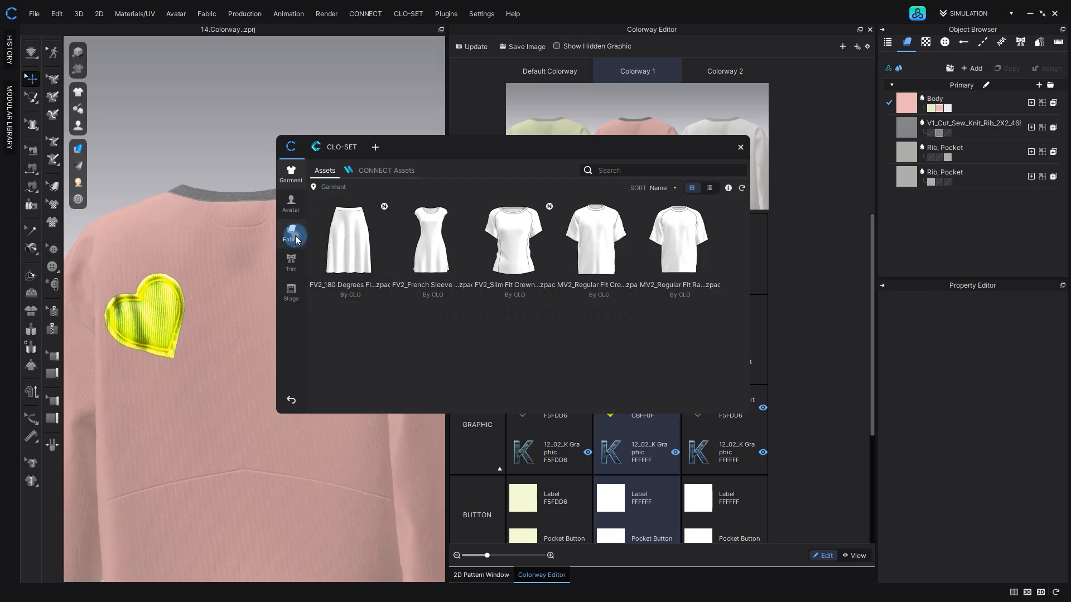
click(648, 170)
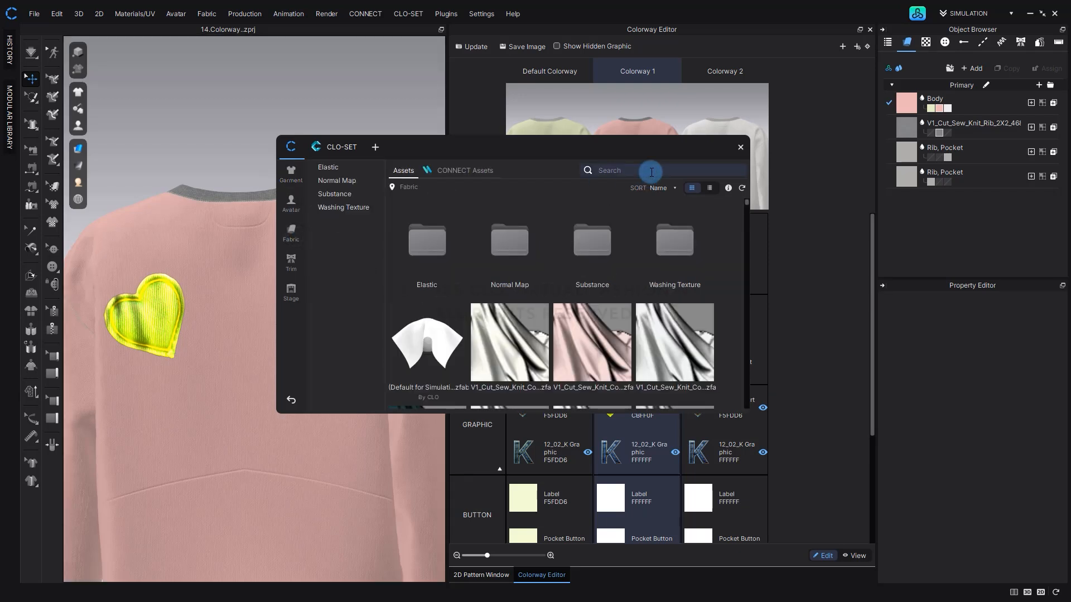
text(cotton)
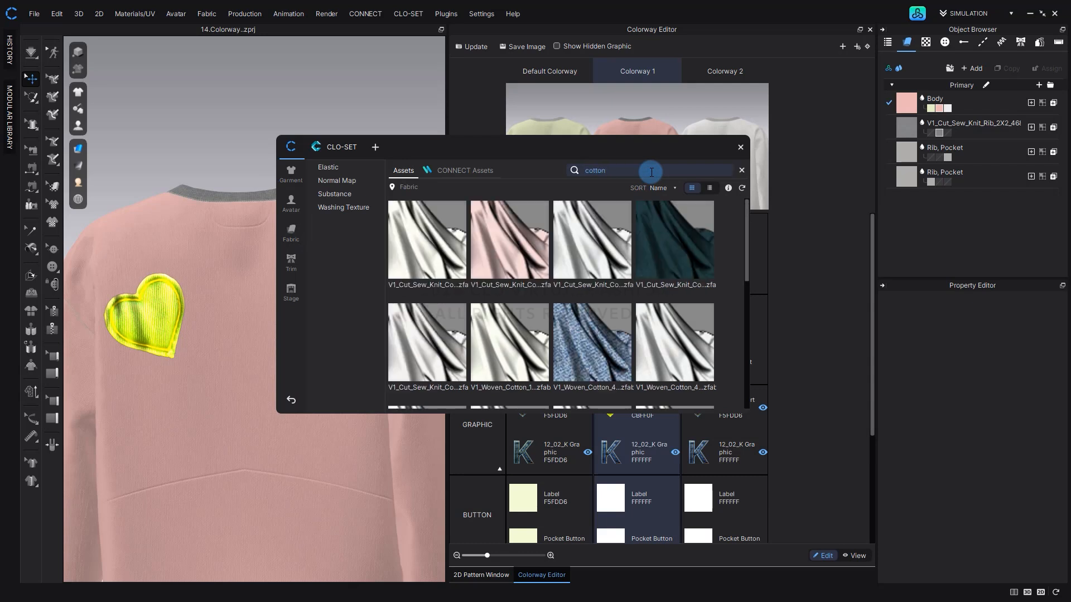
double_click(511, 343)
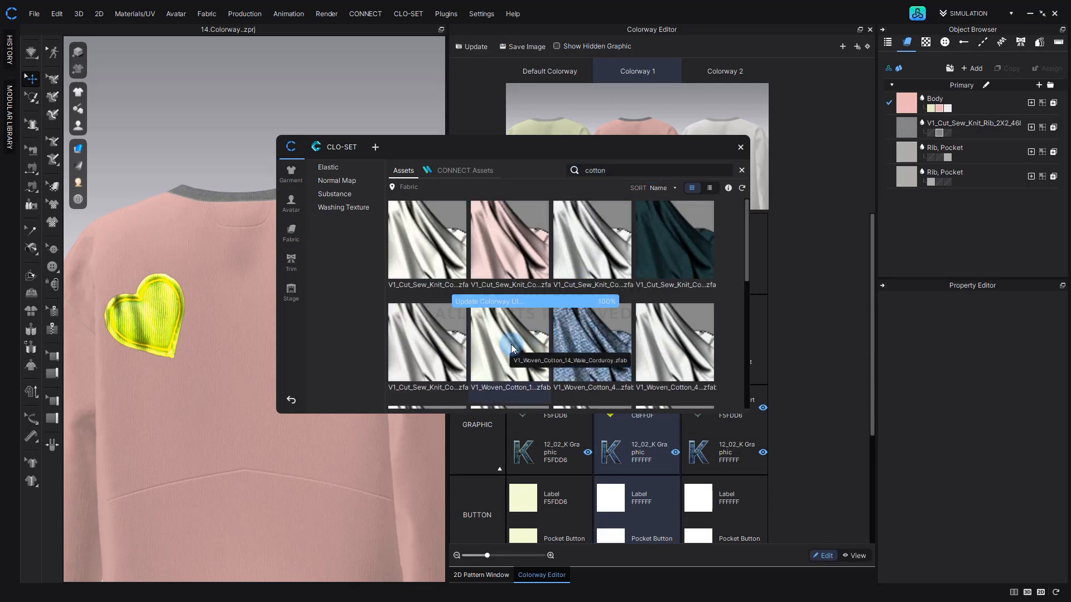
click(540, 343)
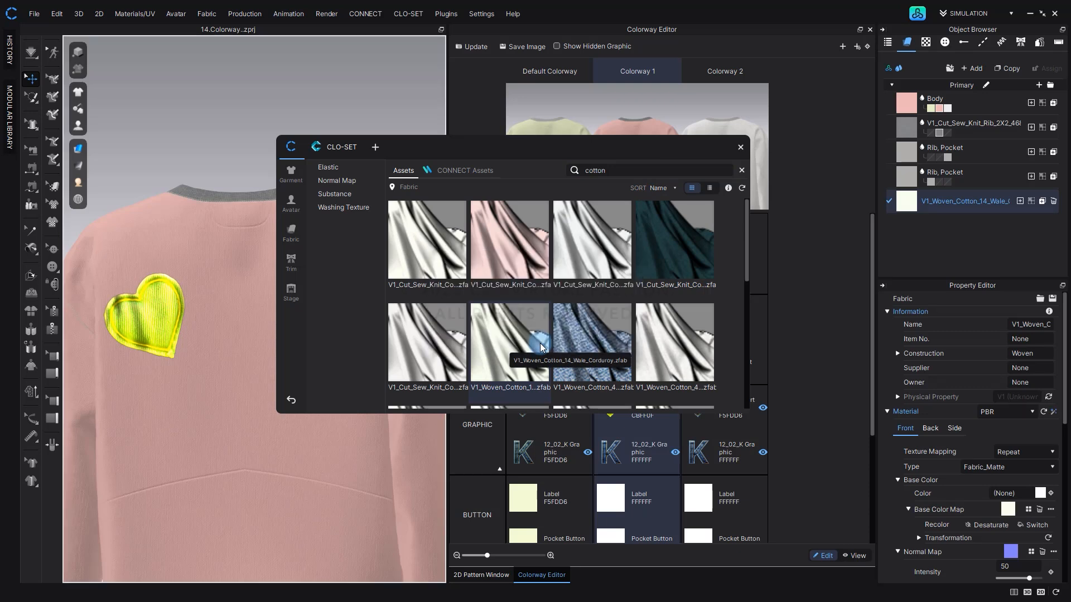
key(Escape)
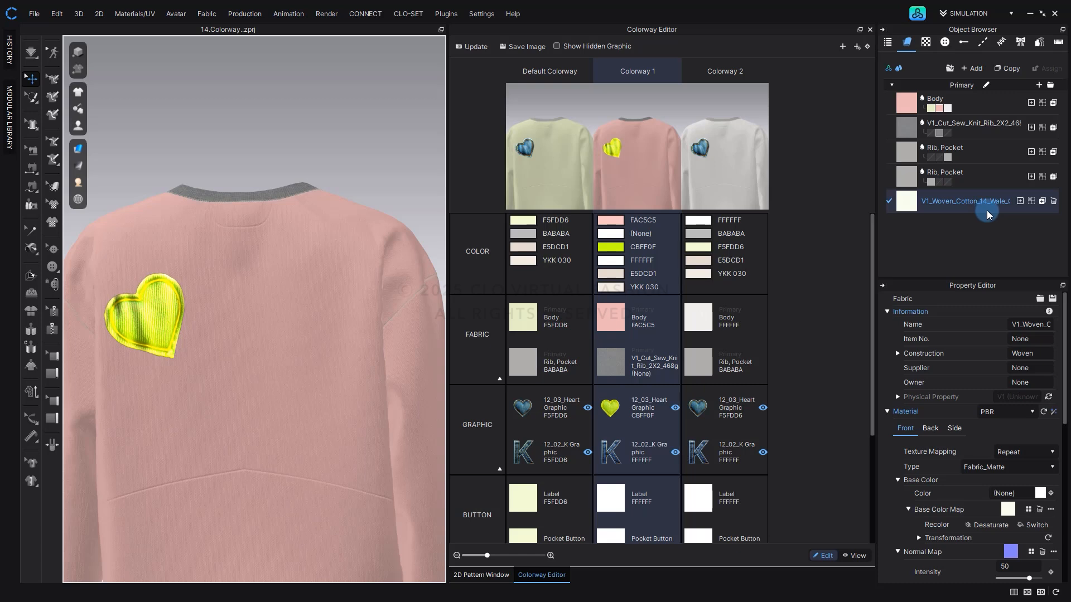
click(1009, 70)
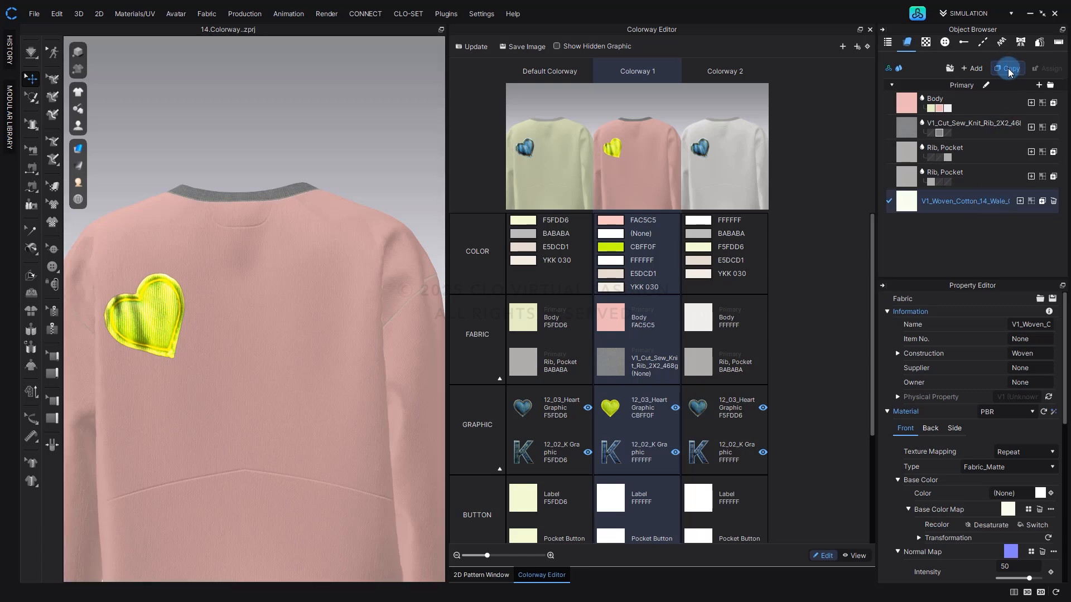
click(1008, 70)
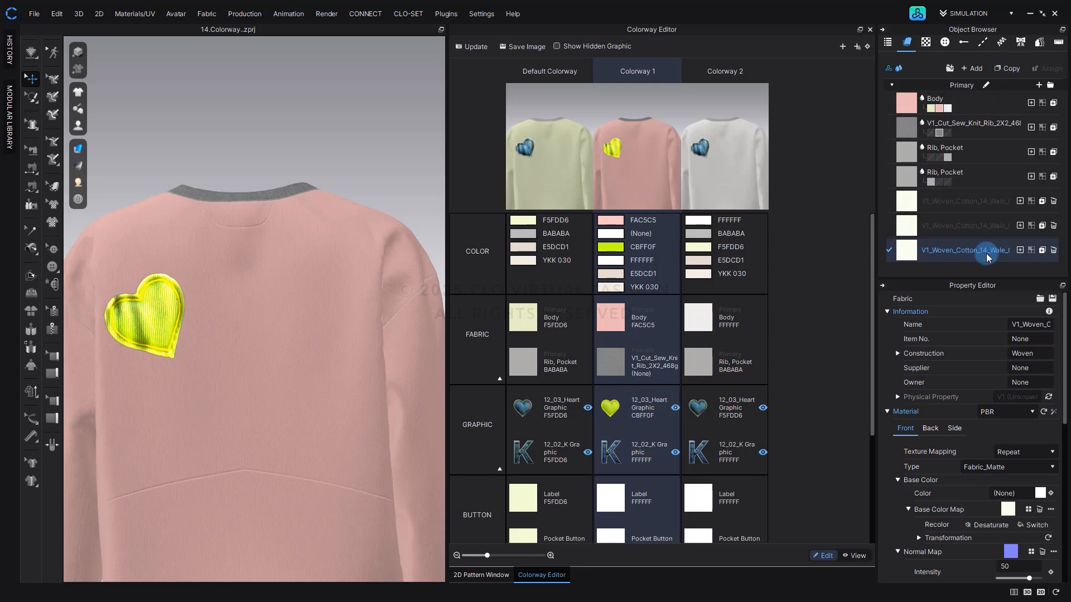
Assign the first corduroy fabric to the upper back panel in the current colorway only, and update the colorway snapshots.
click(988, 203)
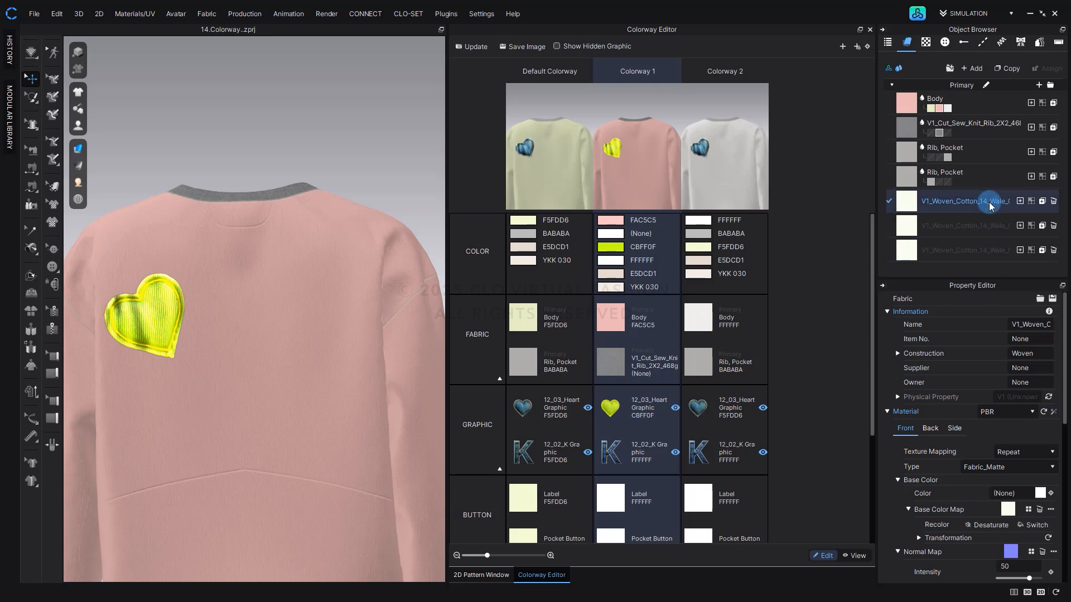
drag(989, 206, 387, 251)
drag(289, 301, 290, 302)
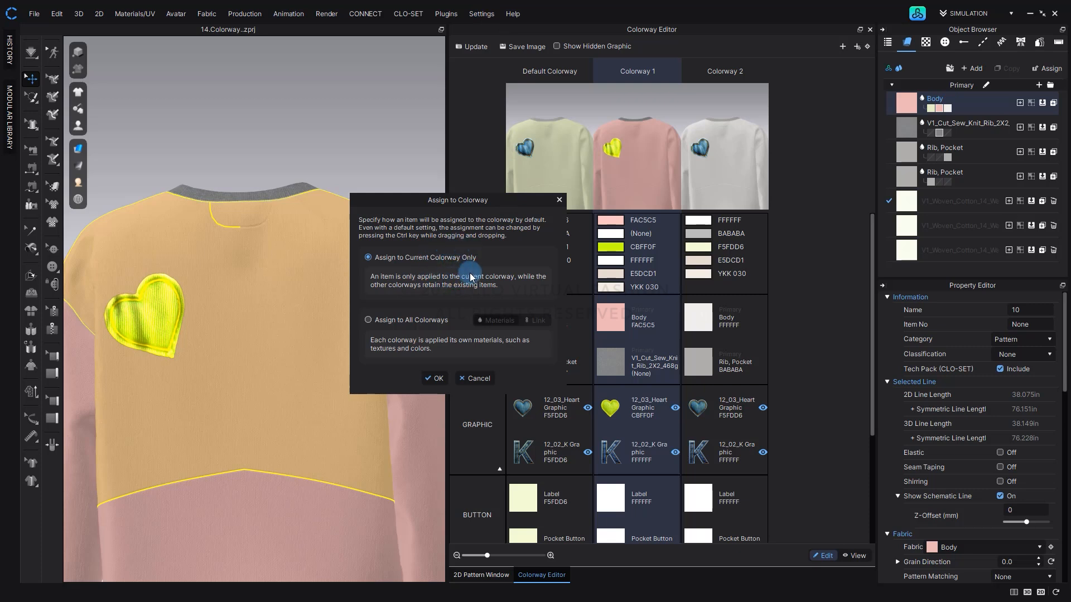
click(438, 378)
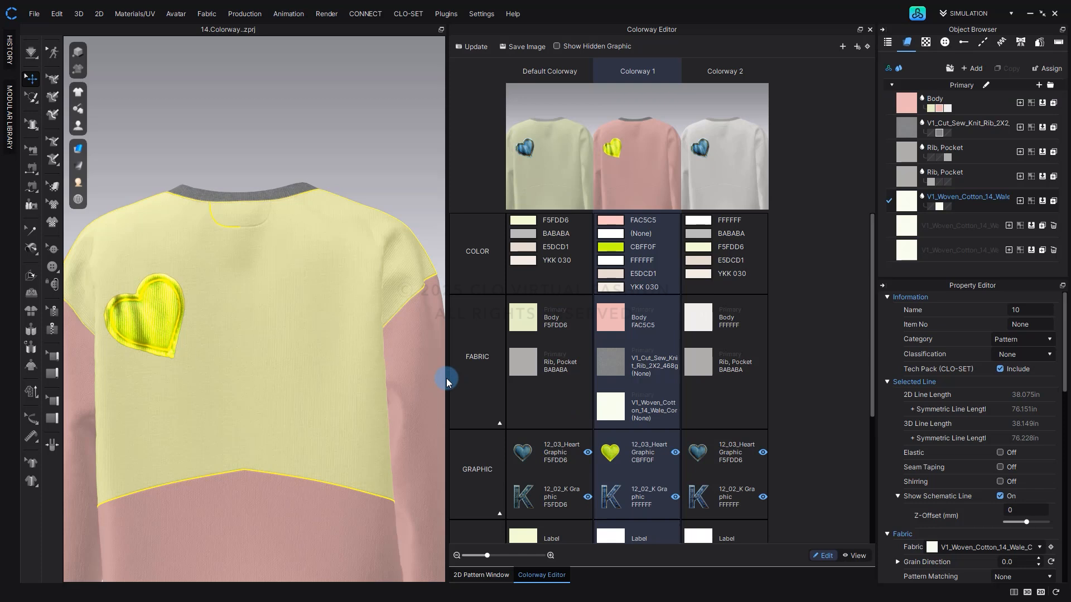
click(470, 47)
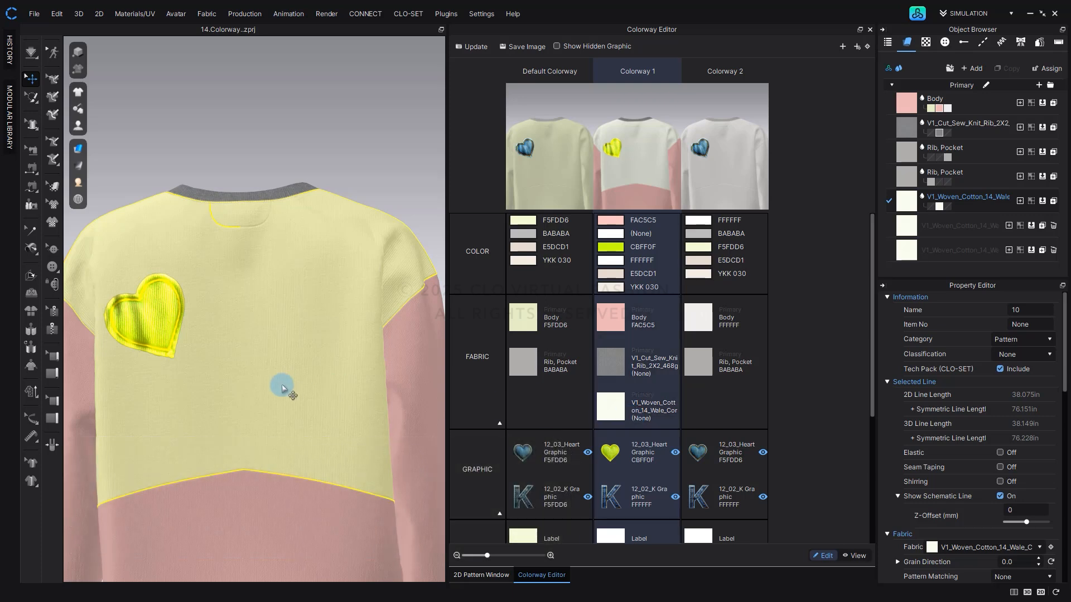
Assign the second corduroy fabric to both sleeves in all colorways with unlinked materials, and update the colorway snapshots.
scroll(300, 402, down, 4)
scroll(304, 366, down, 2)
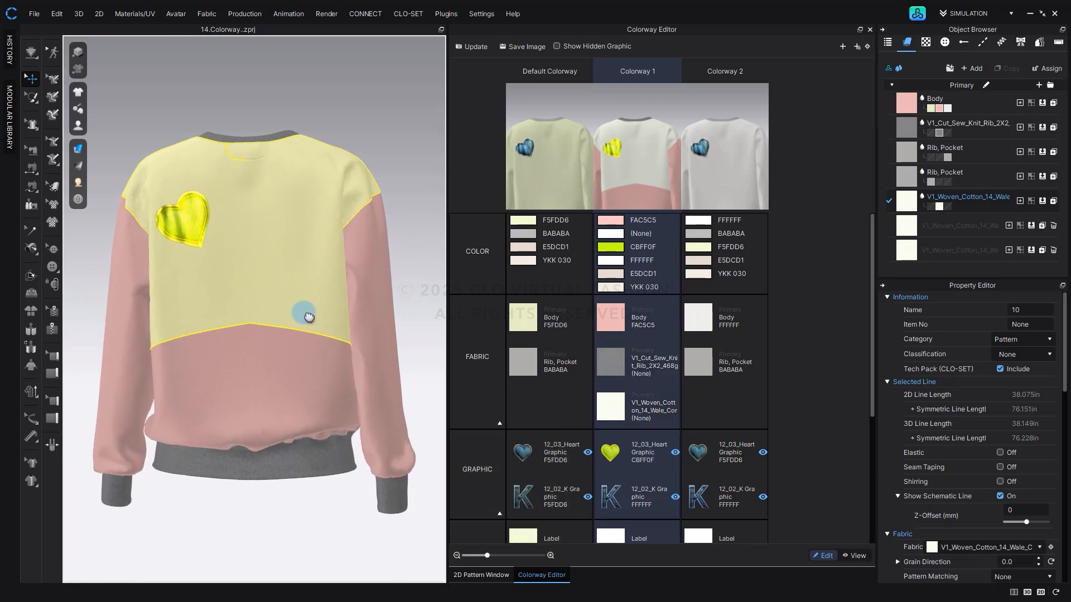
click(410, 355)
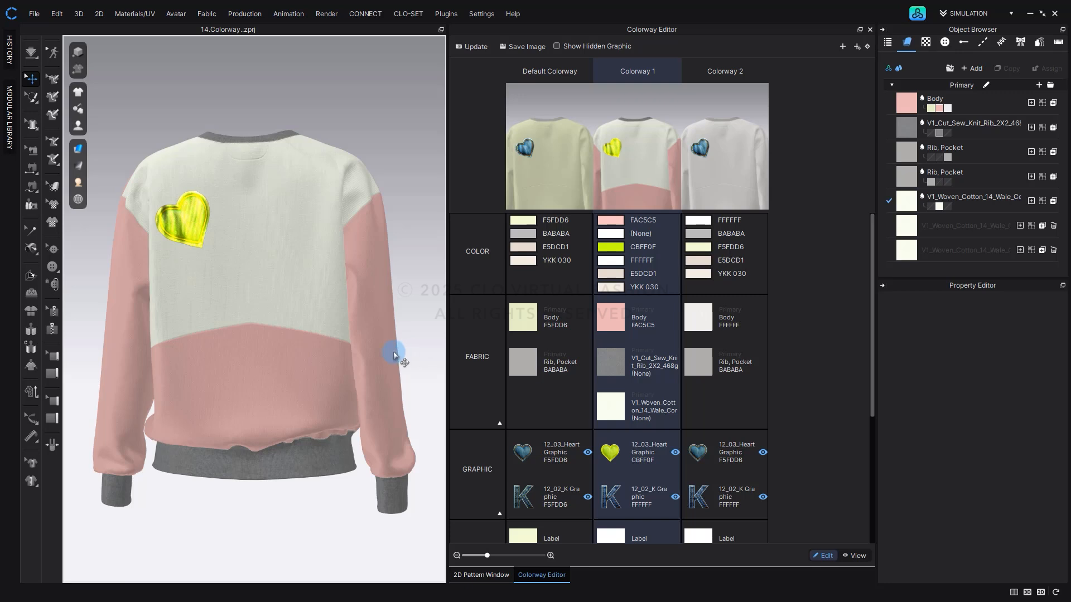
click(394, 352)
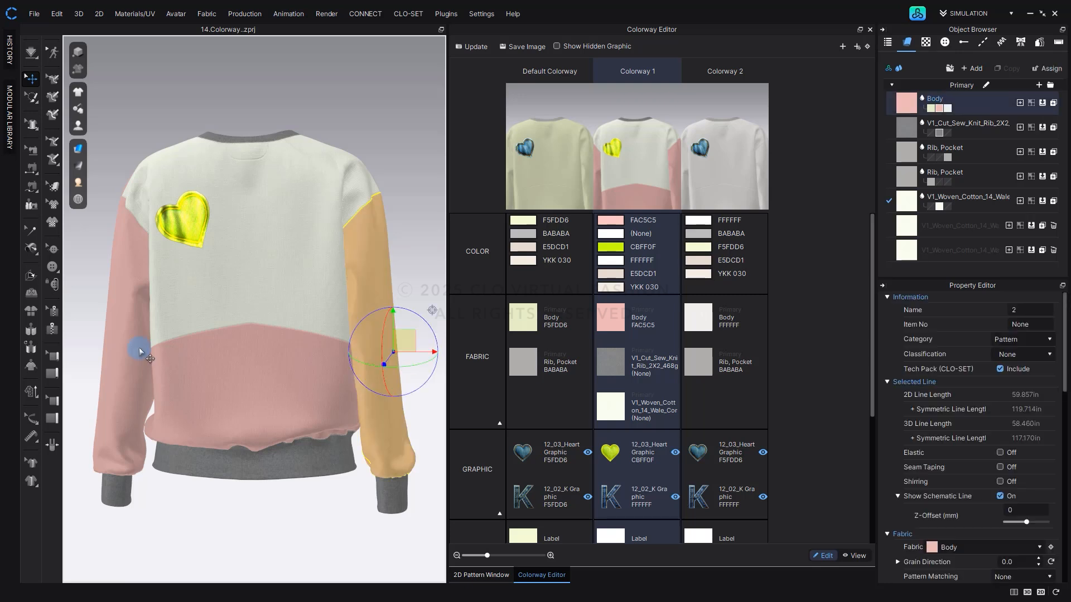
shift+click(139, 347)
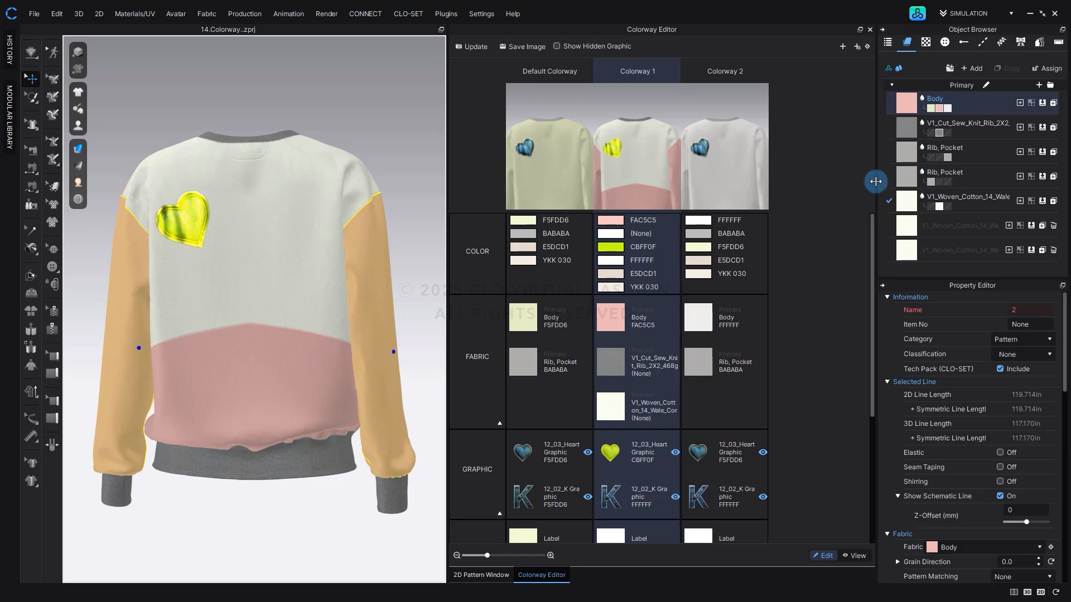
drag(906, 225, 136, 297)
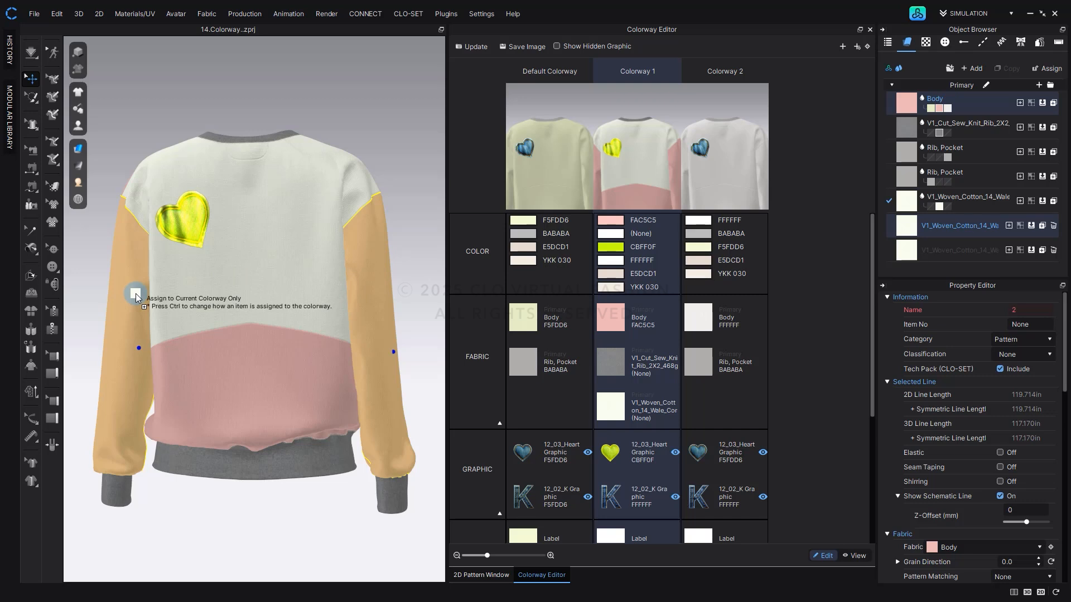
key(ctrl)
ctrl+drag(136, 297, 135, 297)
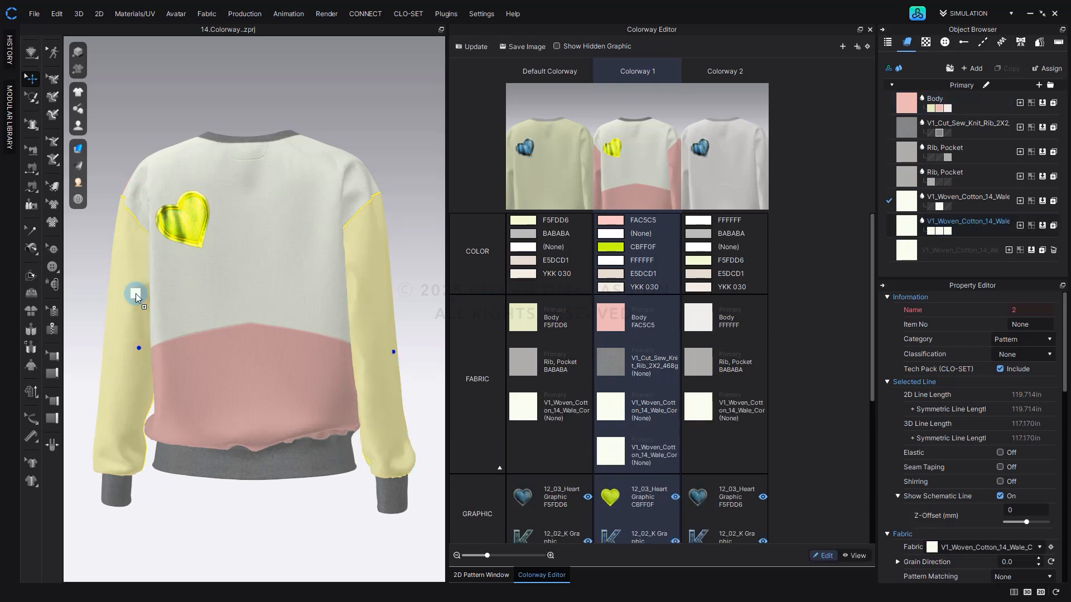
click(472, 46)
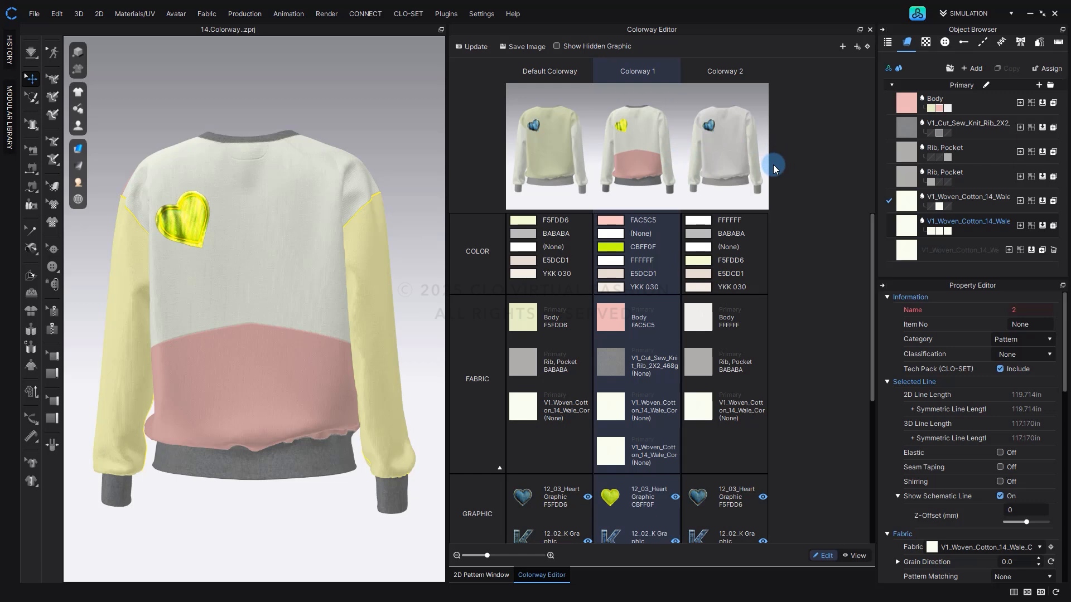
Set the base color of Colorway 1's sleeve corduroy to BE9694, sampled from the garment, and update the colorway snapshots.
click(617, 457)
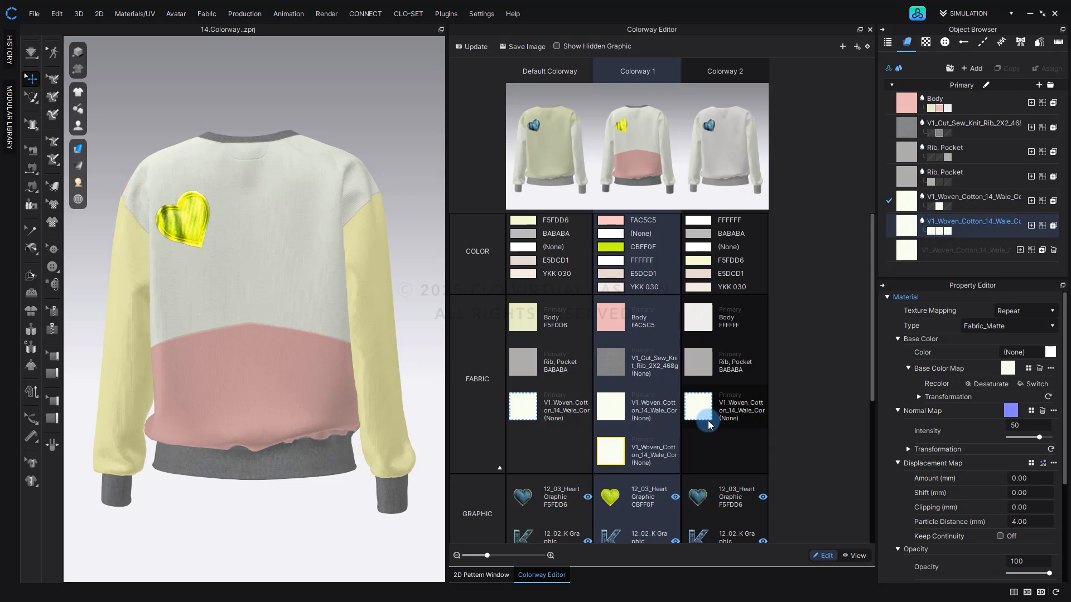
click(1050, 352)
click(312, 187)
click(253, 361)
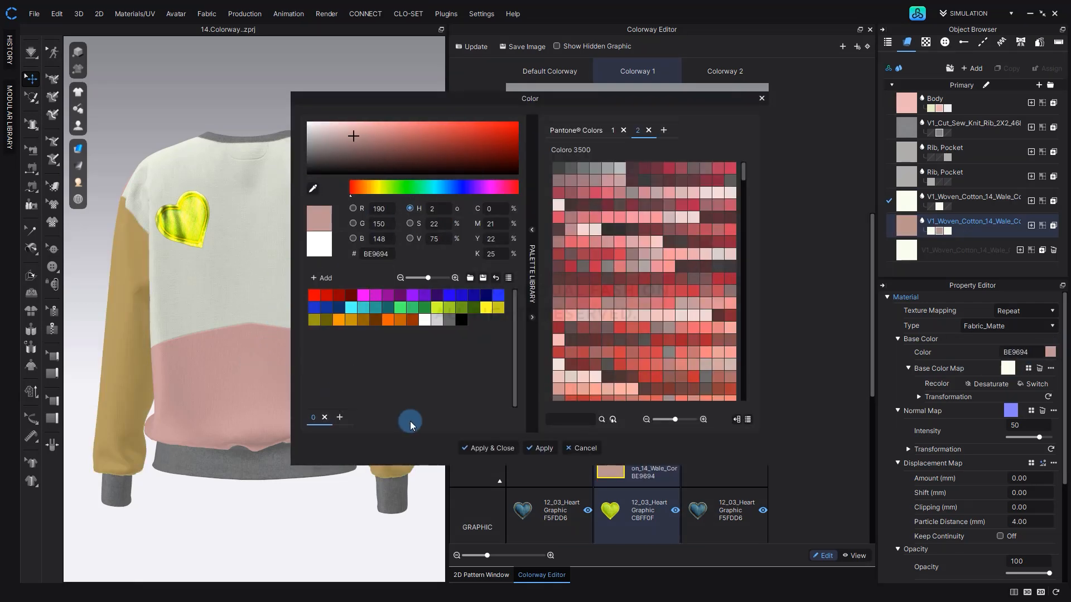
click(478, 444)
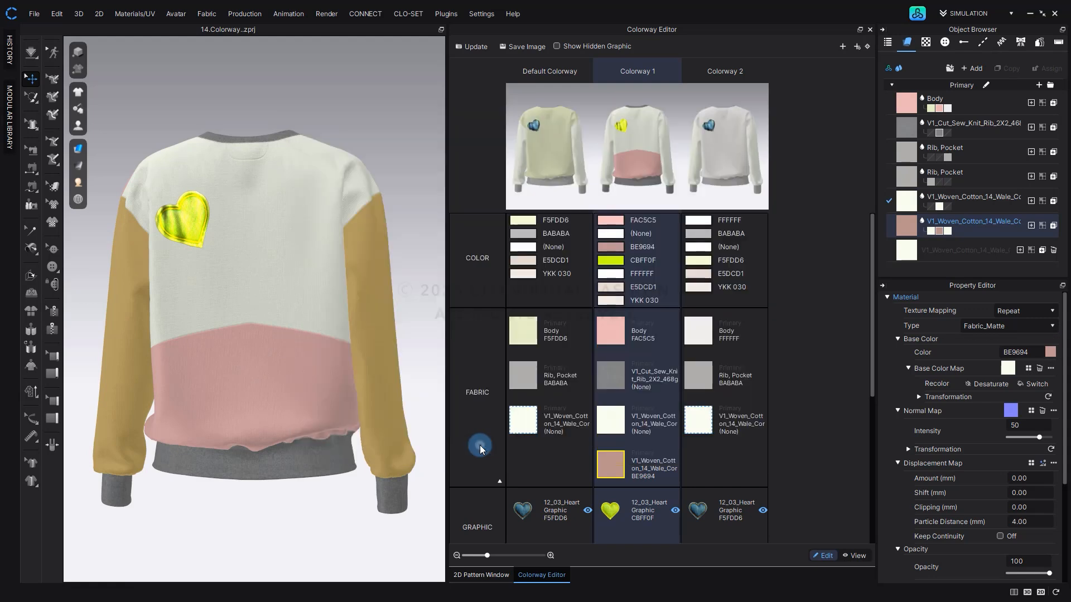
click(480, 49)
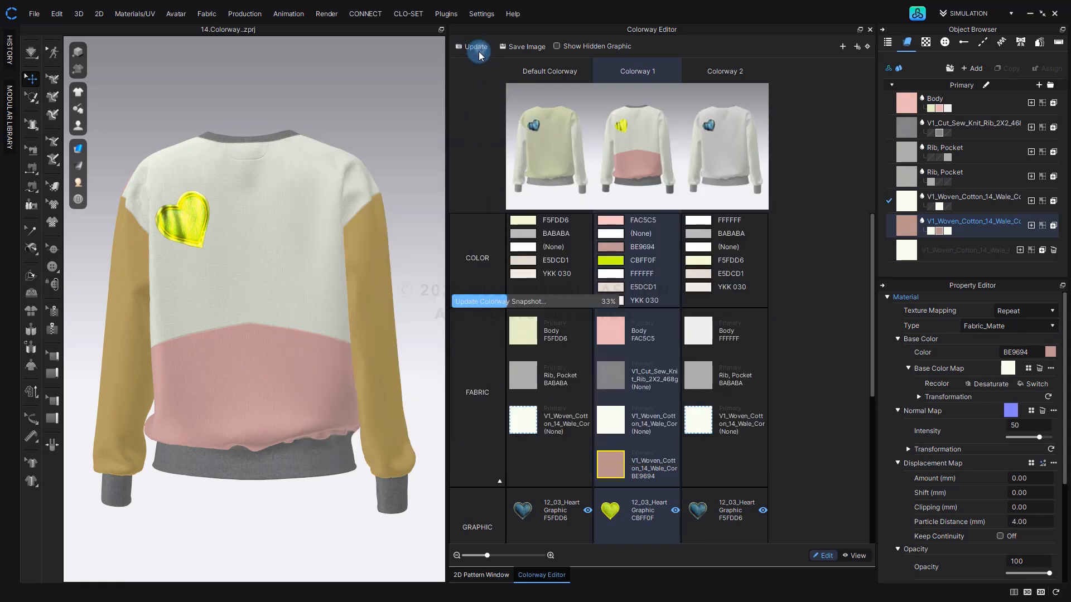
click(409, 152)
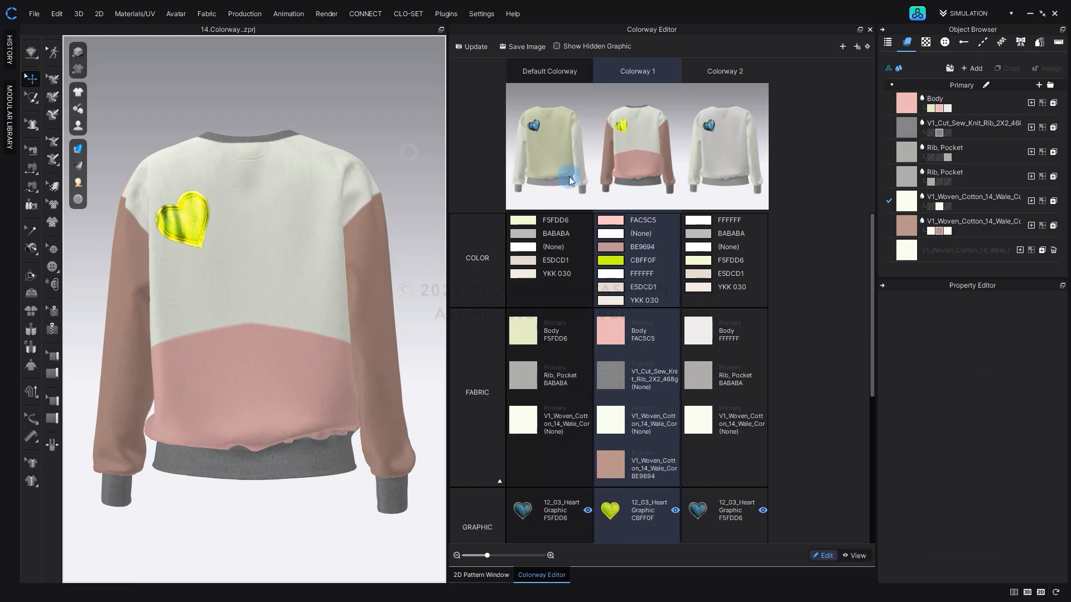
Replace the rib fabrics of all three colorways with the third corduroy fabric, assigned by linking all properties, and update the colorway snapshots.
click(615, 474)
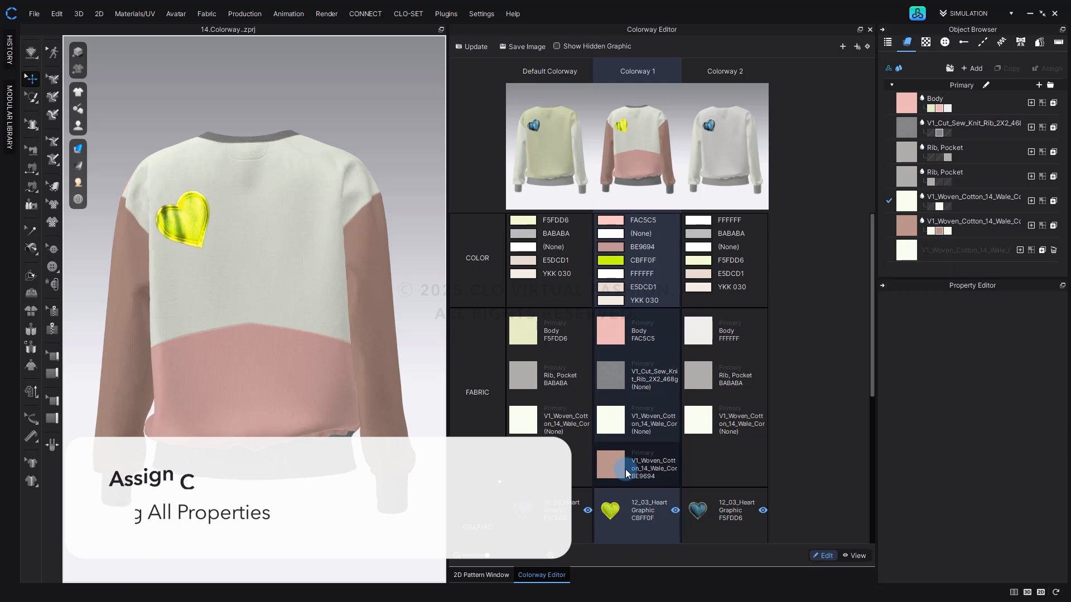
click(613, 377)
click(523, 376)
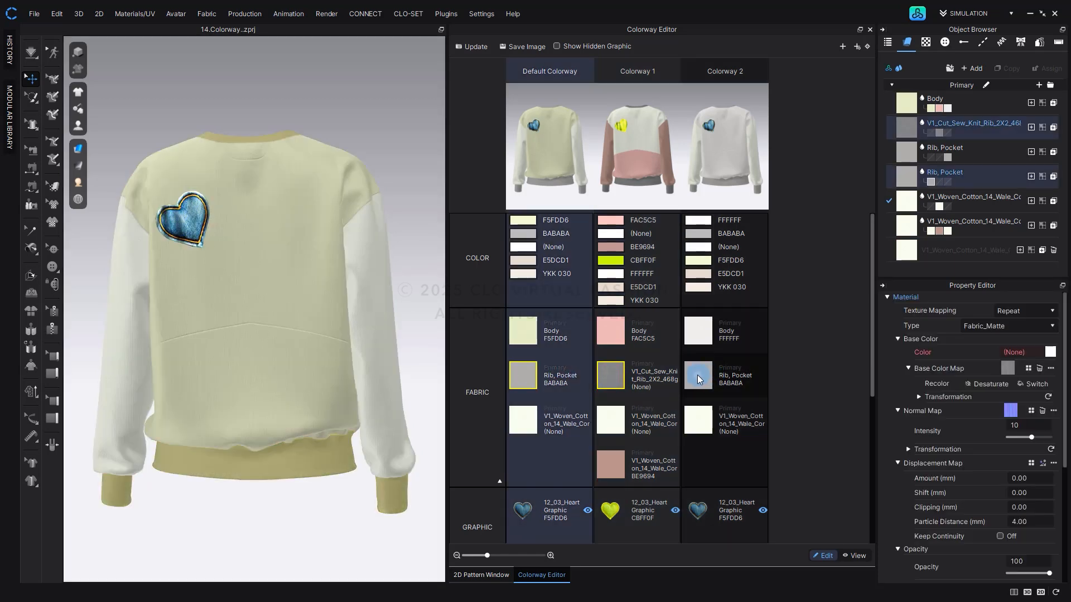
click(697, 375)
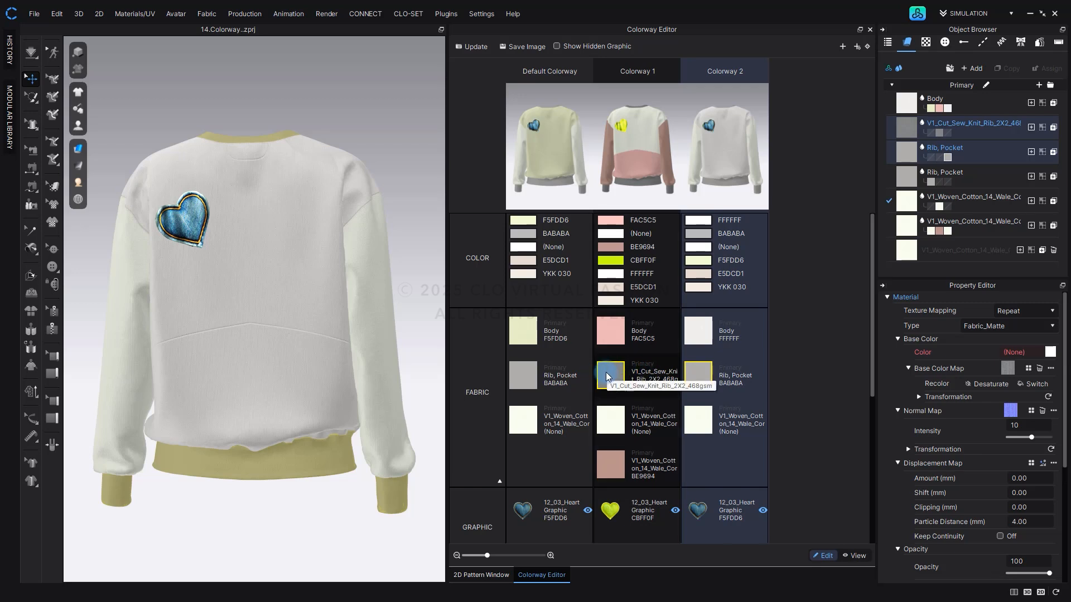
click(523, 374)
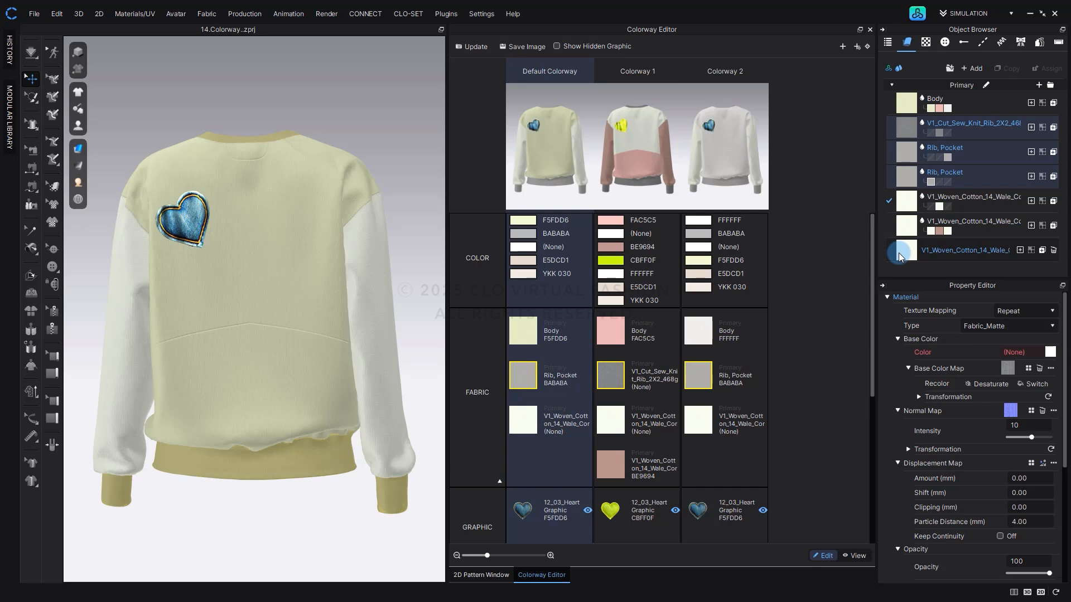
drag(905, 251, 209, 331)
key(ctrl)
key(ctrl)
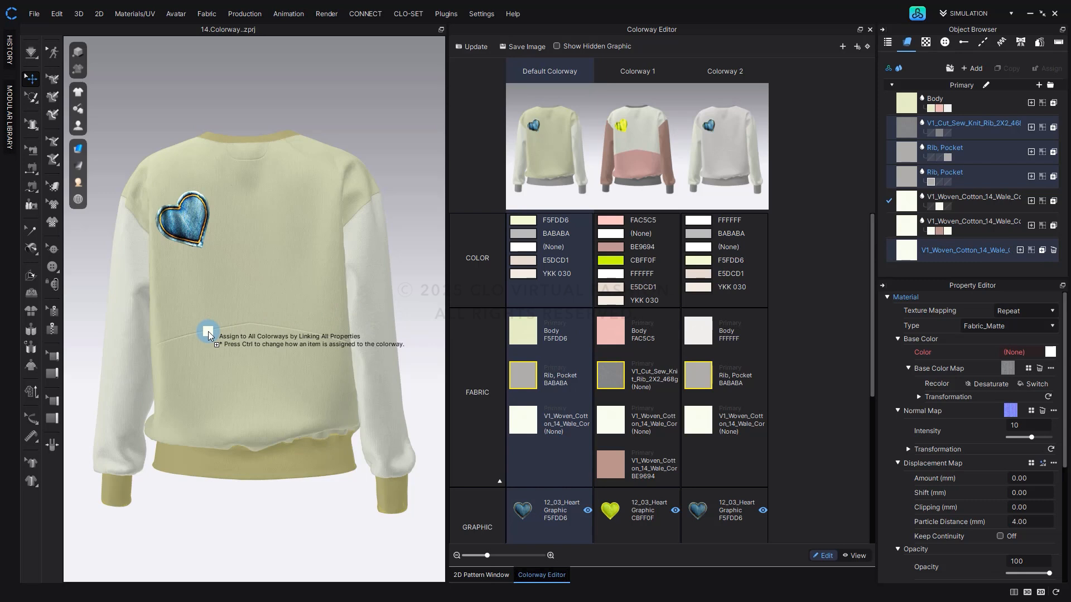
drag(209, 331, 517, 374)
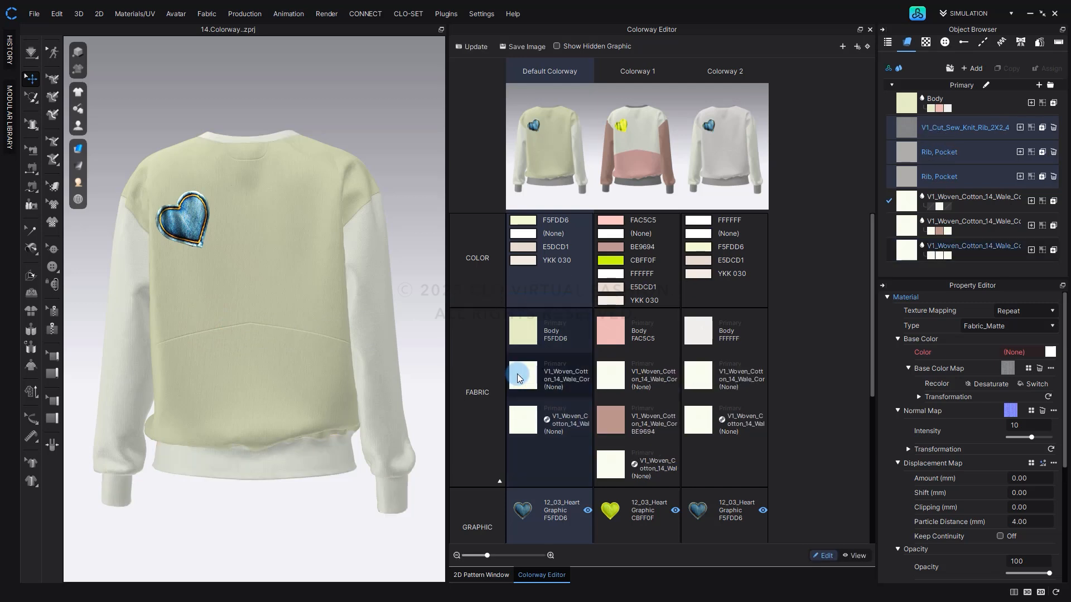
click(489, 46)
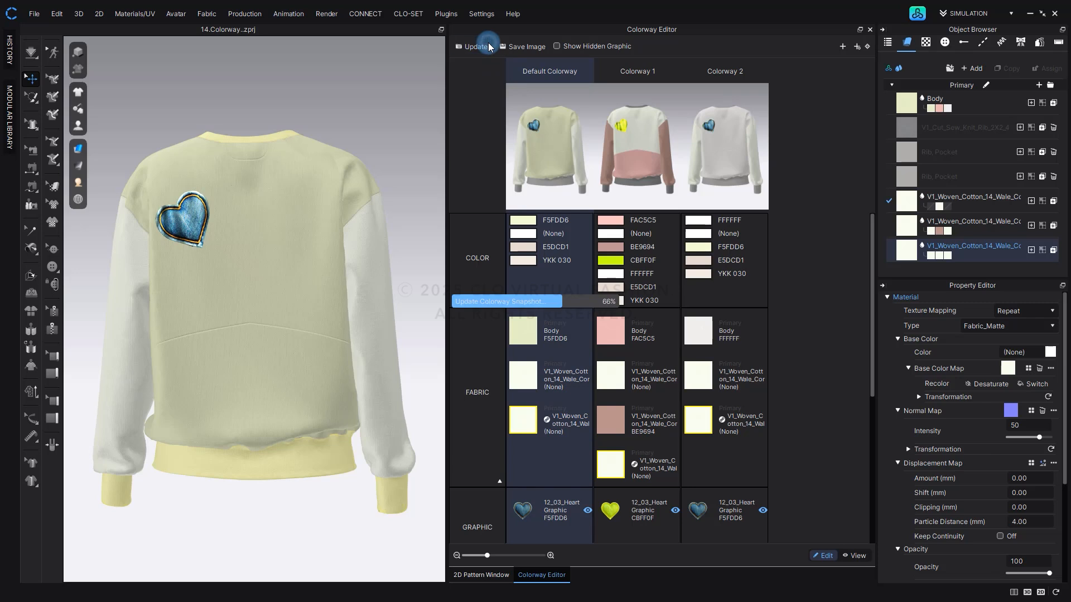
Set the base color of the third corduroy fabric, linked across all three colorways, to 9C9C9C and update the colorway snapshots.
click(545, 425)
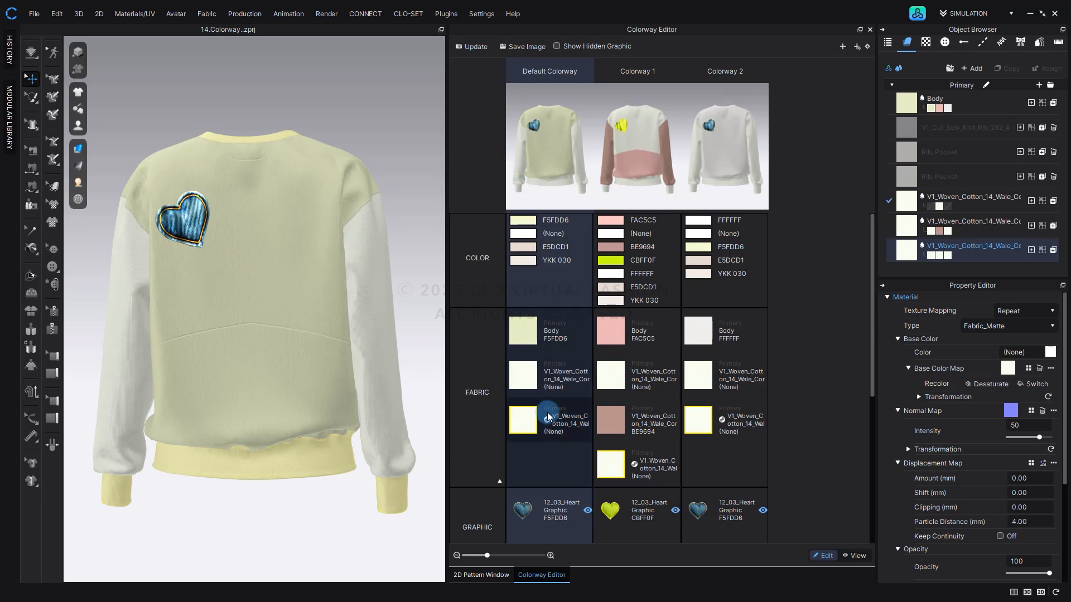
click(631, 462)
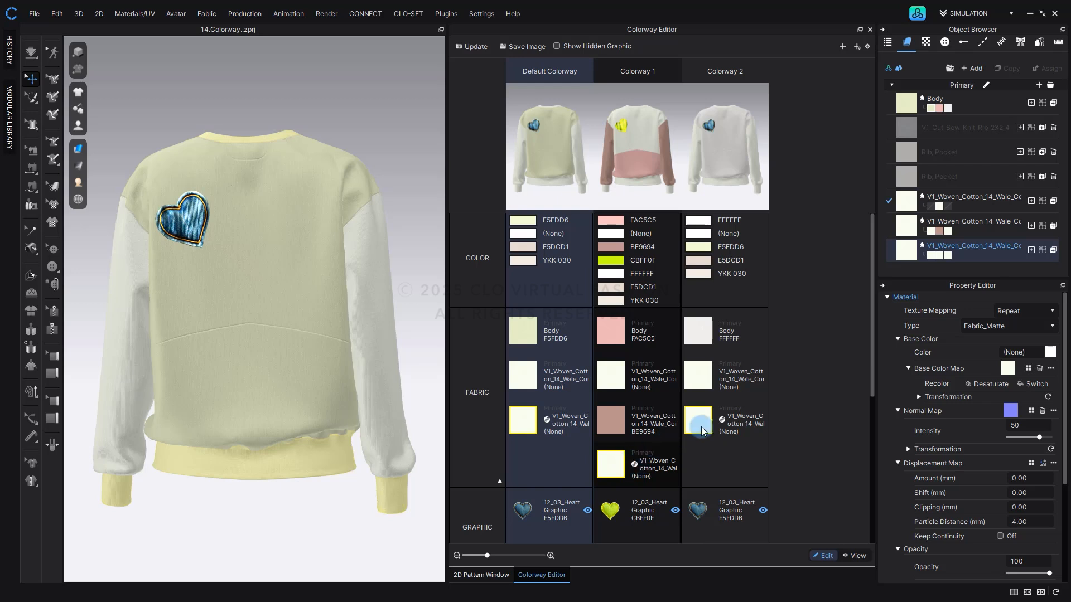
click(723, 421)
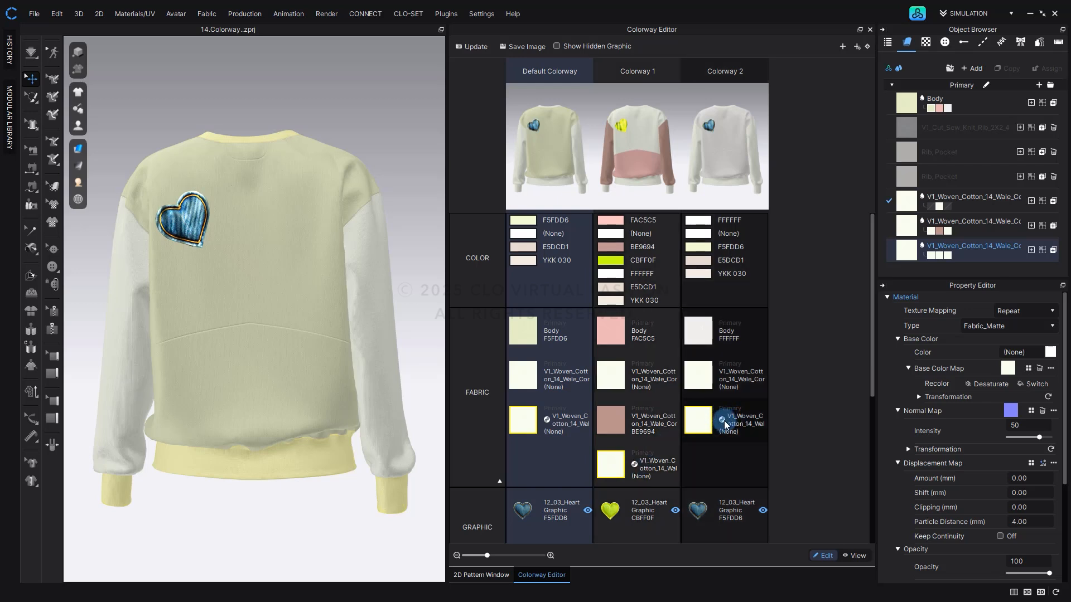
click(1007, 346)
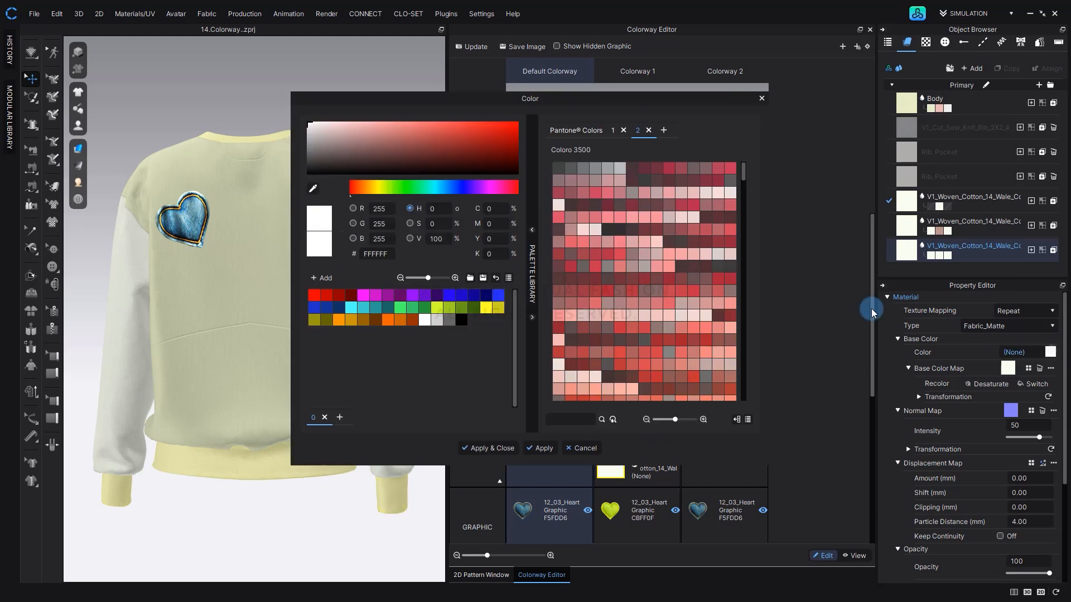
drag(311, 128, 292, 144)
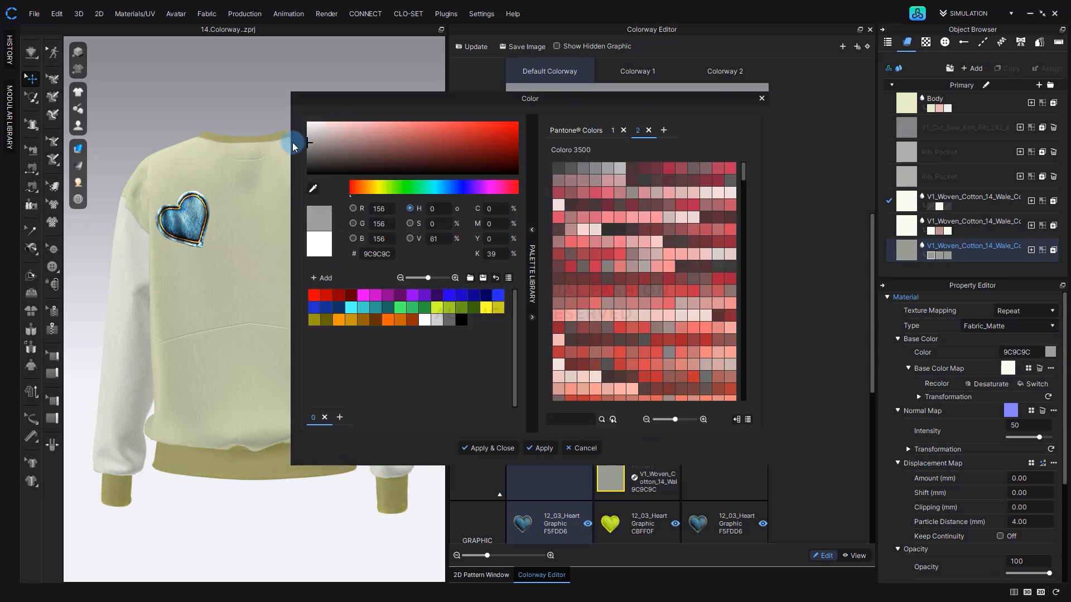
click(481, 447)
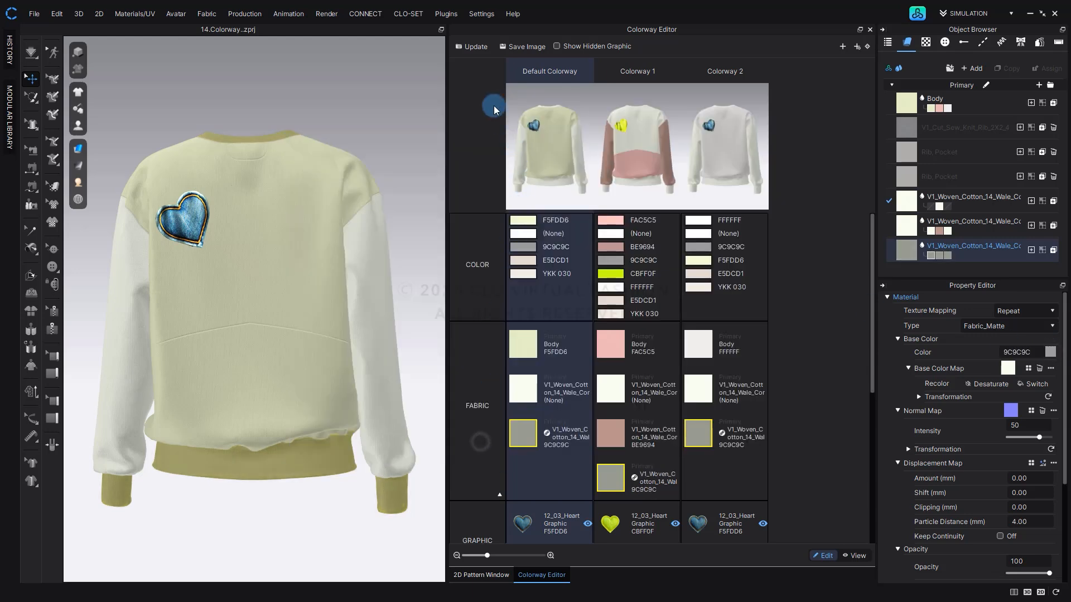
click(475, 47)
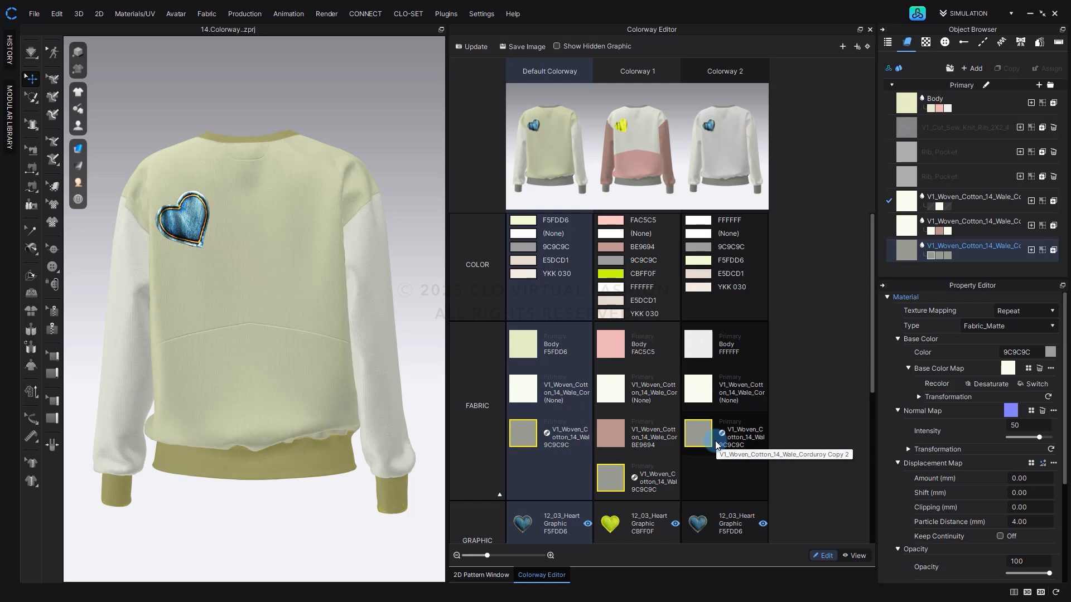
Look up the colorway assignment options, current colorway only or all colorways, in the user settings.
click(479, 14)
click(482, 39)
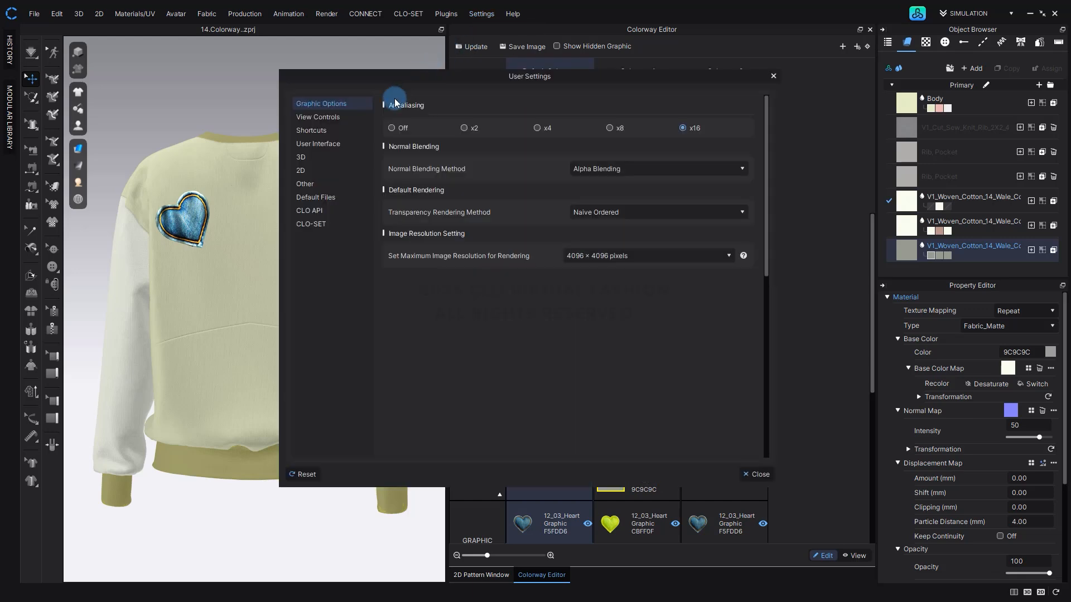
click(341, 186)
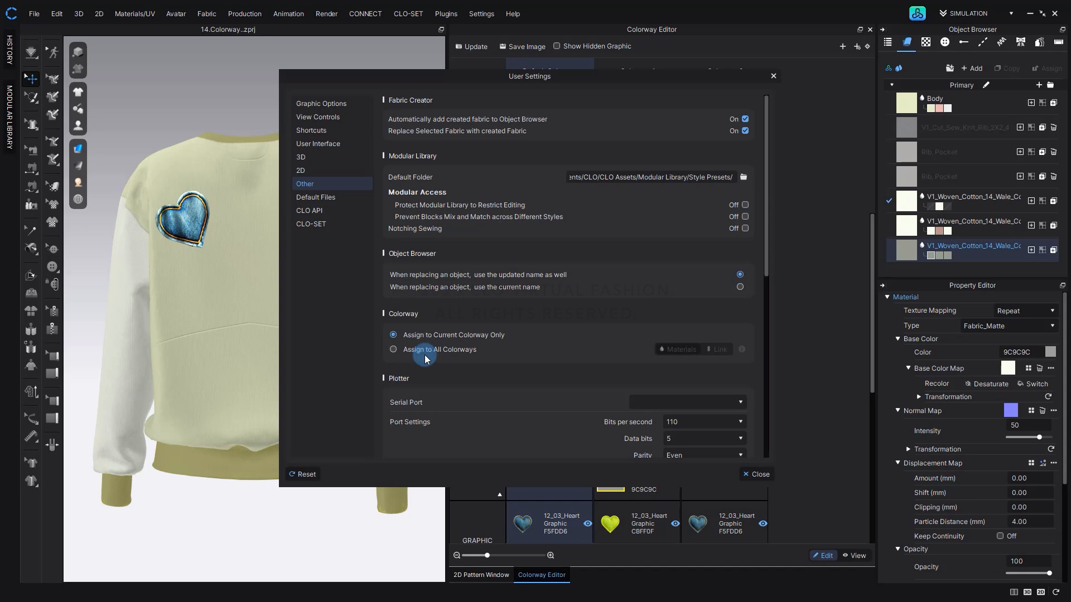
click(758, 474)
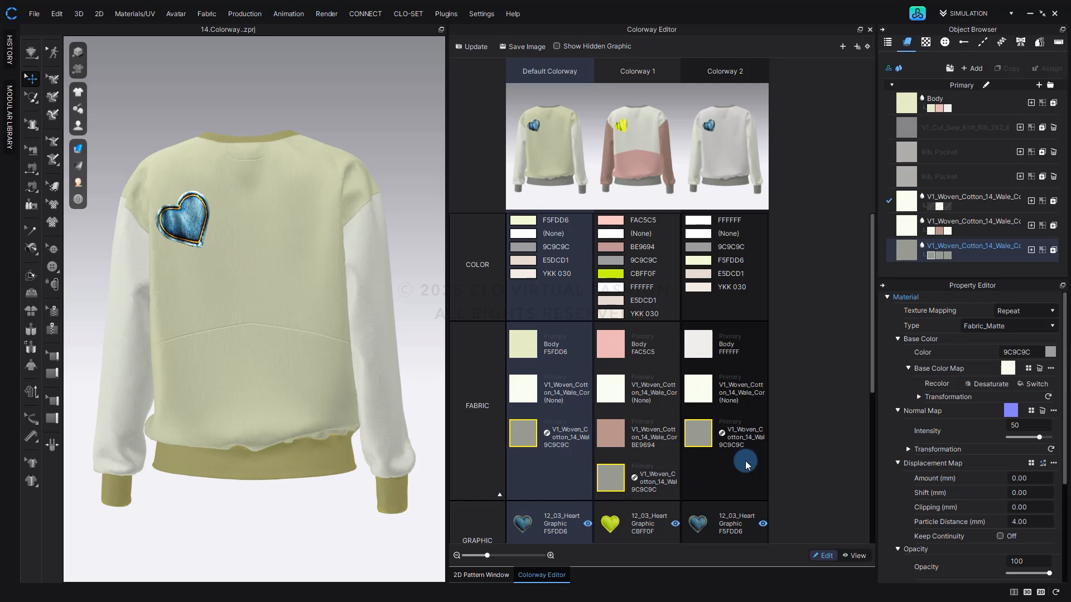
Turn the sweatshirt to its front view and update the colorway snapshots.
click(746, 463)
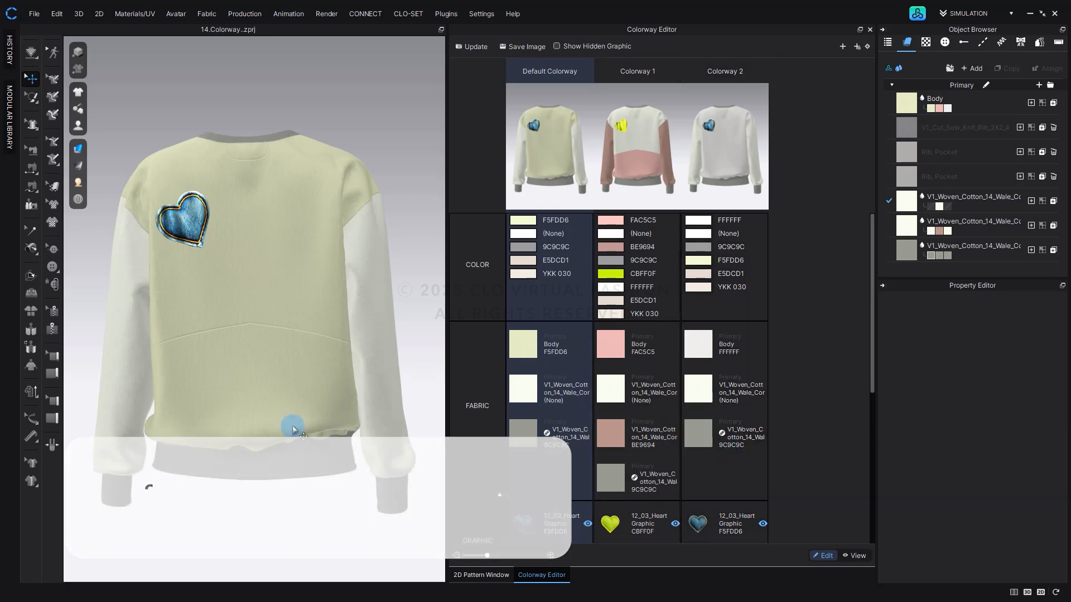
right_drag(167, 411, 418, 411)
click(466, 49)
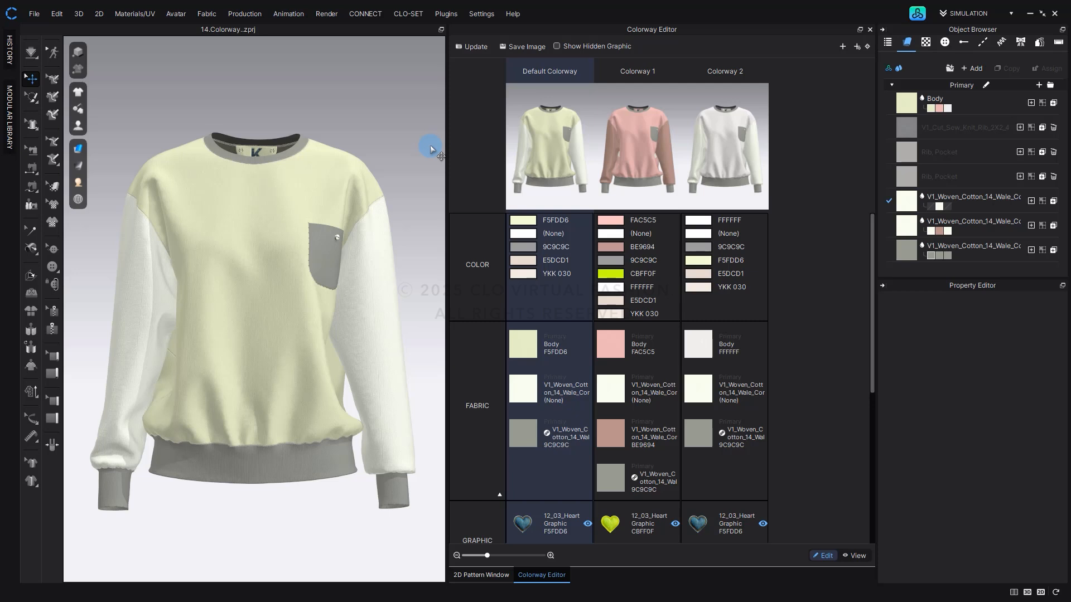
Start saving the colorway images from the 3D Window as a PNG file named 14.Colorway in the Colorway folder.
click(533, 49)
click(487, 275)
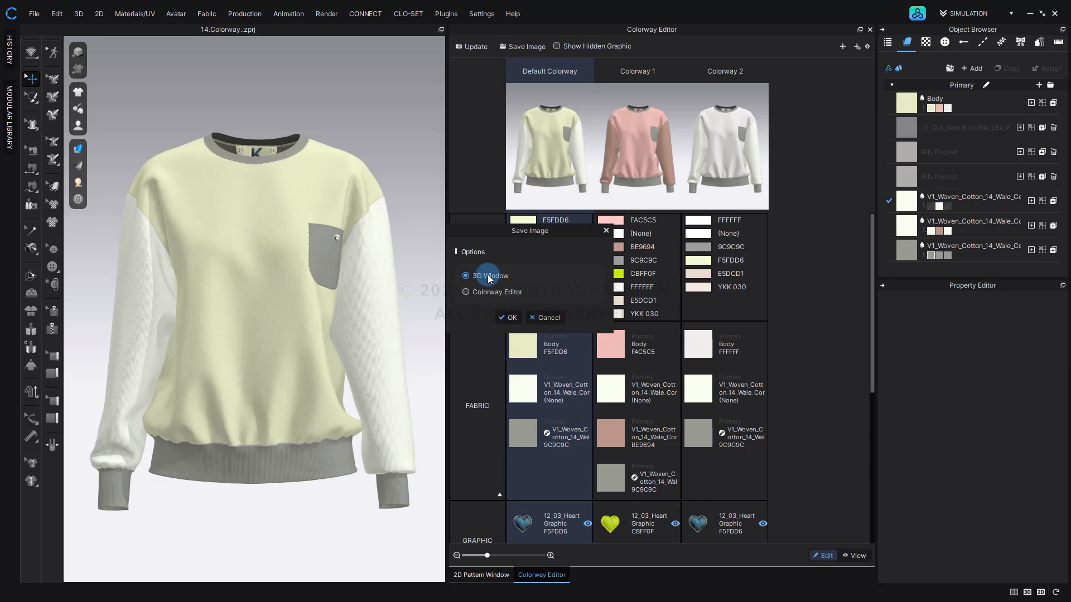
click(509, 317)
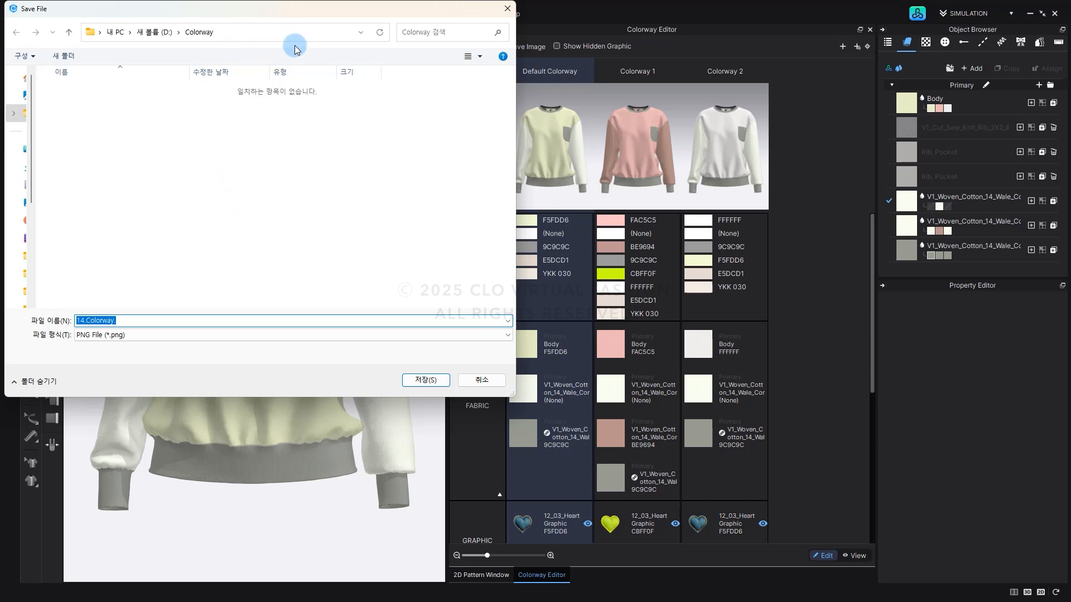
click(208, 322)
key(BackSpace)
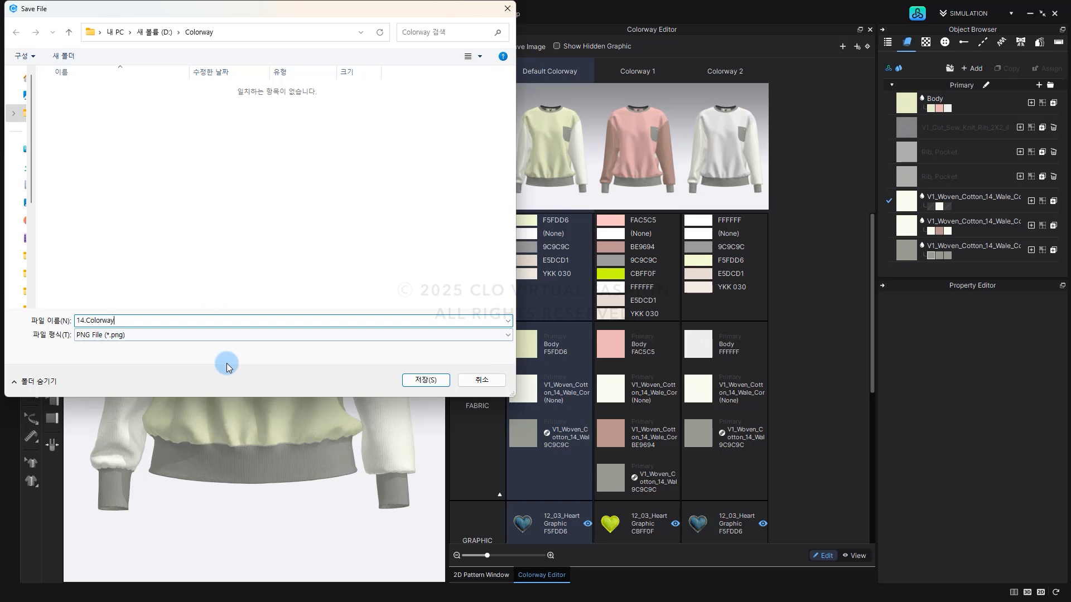
click(414, 379)
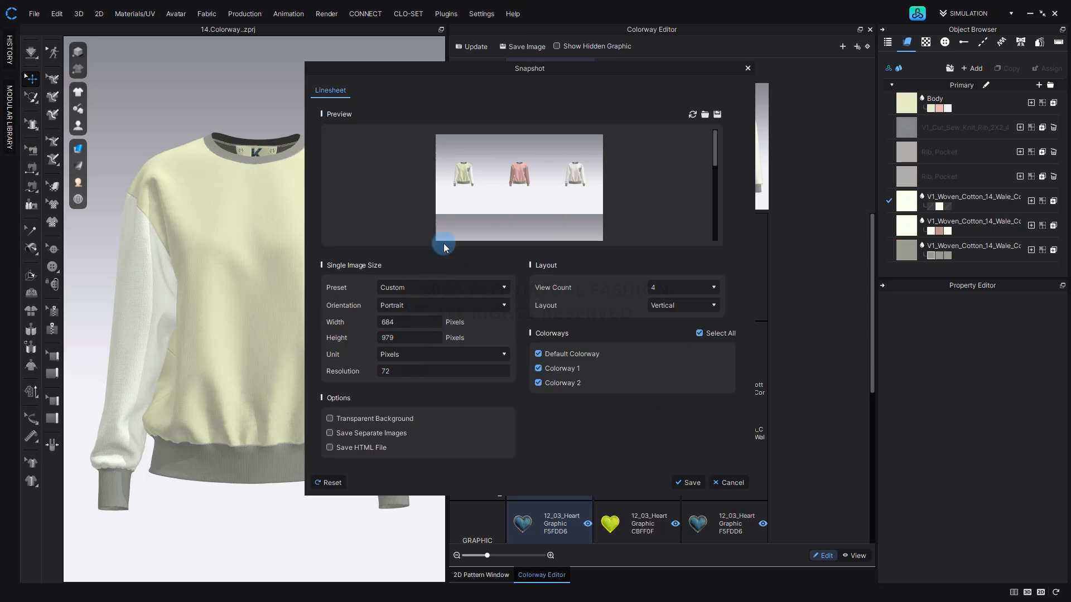
Check the viewpoint choices in the linesheet preview and enlarge the garments in its front view.
mouse_move(475, 185)
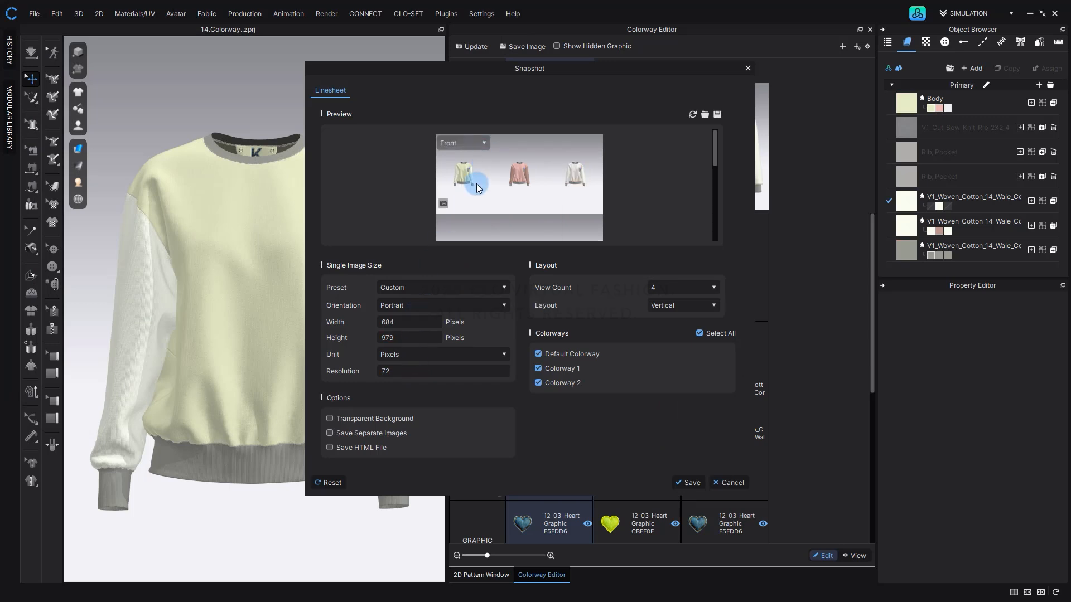
click(484, 143)
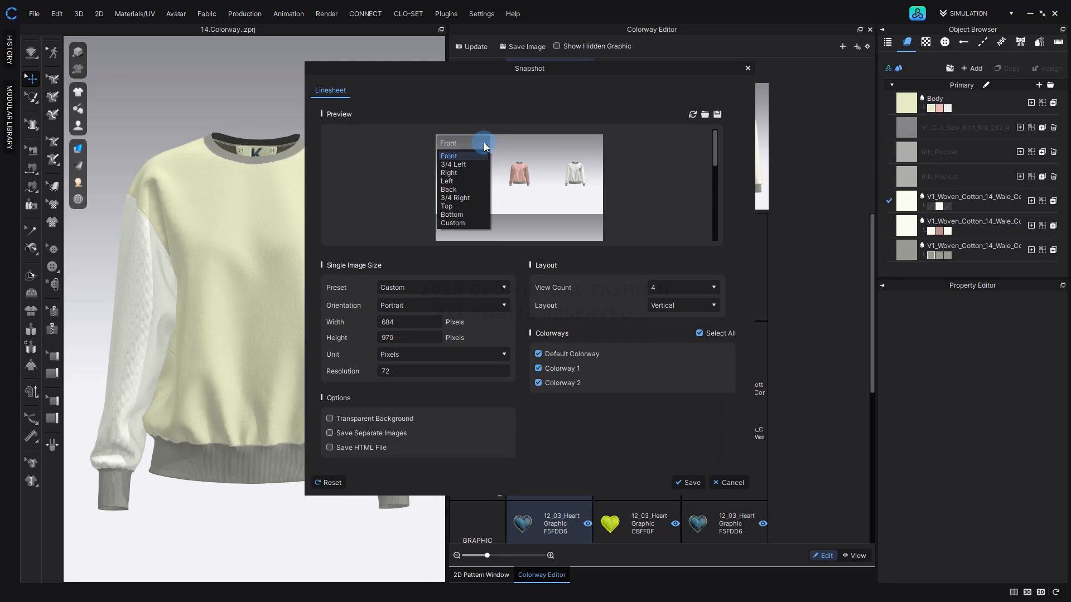
click(483, 143)
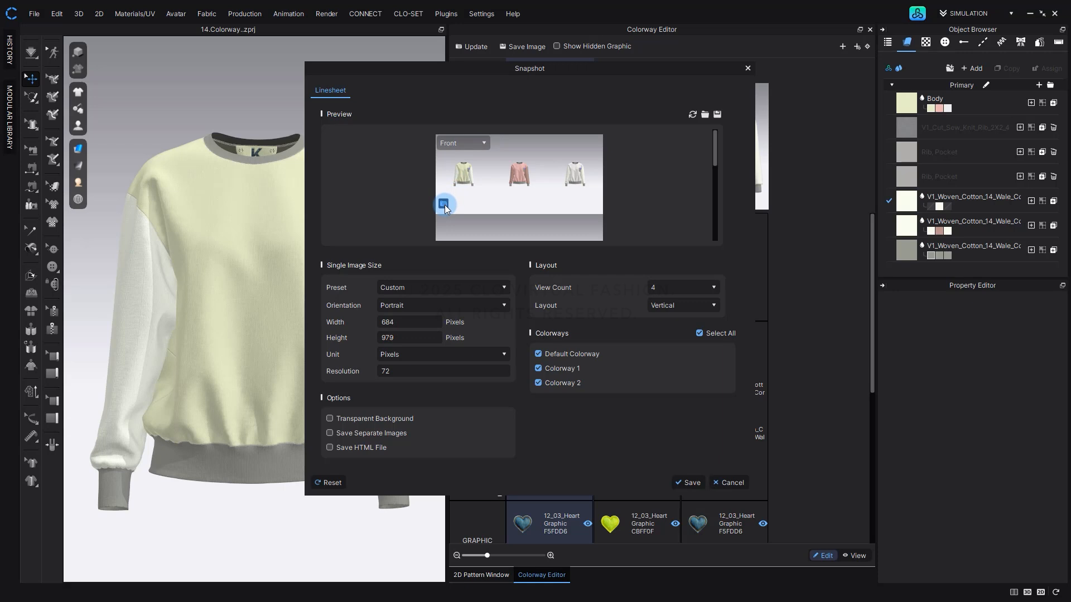
scroll(444, 205, up, 3)
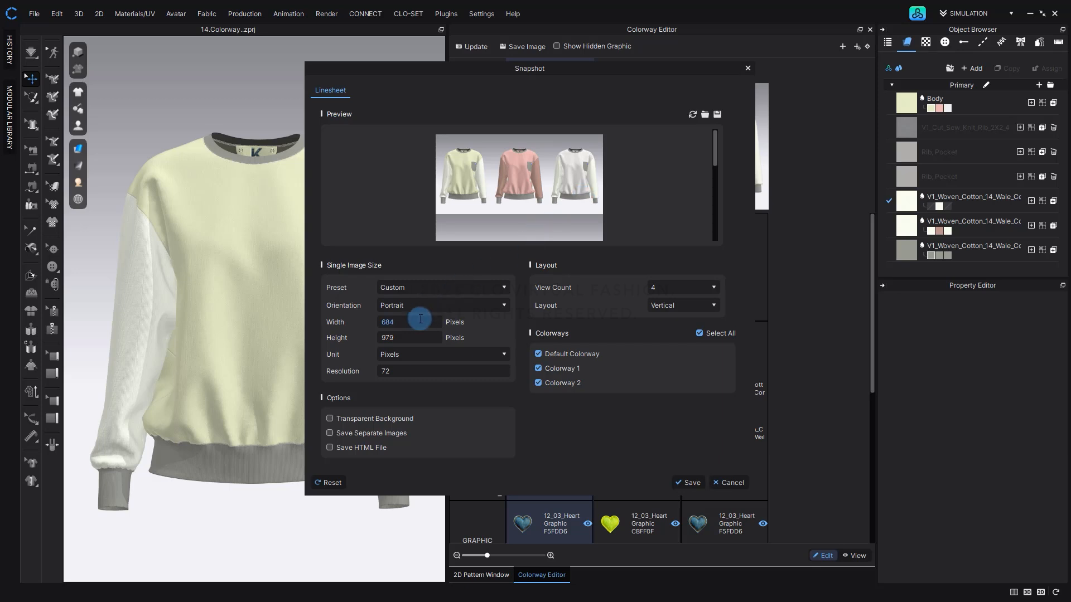
Set the single image size of the snapshot to 1080 by 1080 pixels.
click(420, 319)
text(10850)
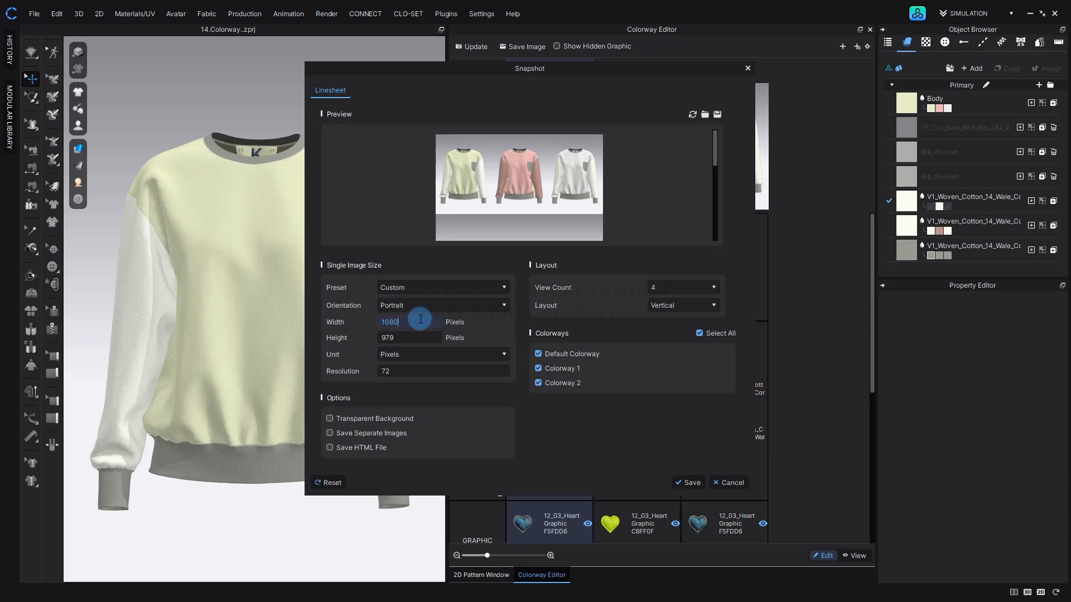
click(430, 340)
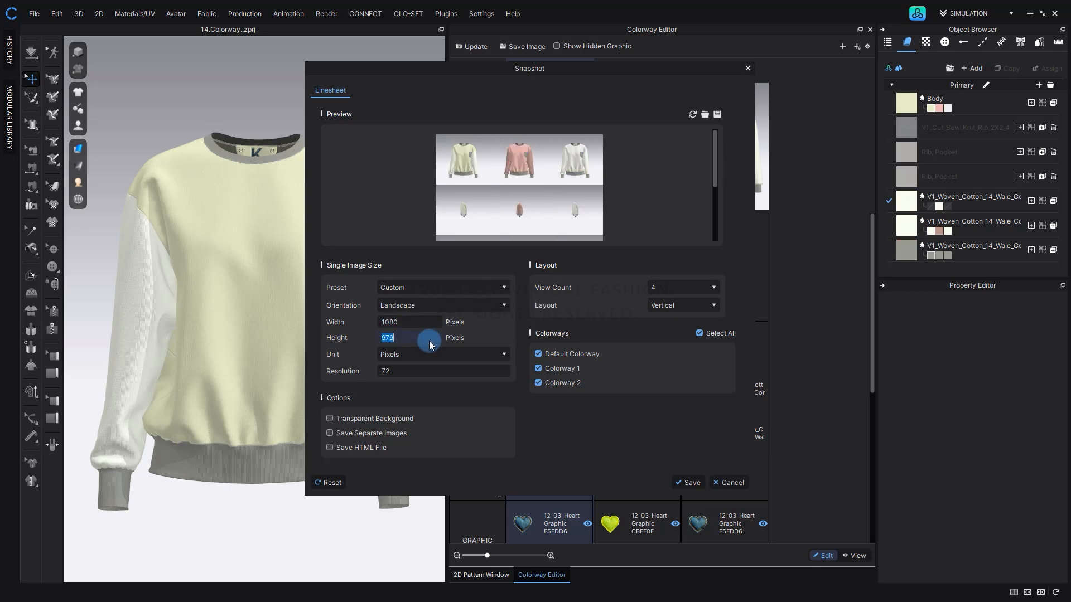
text(1080)
key(Return)
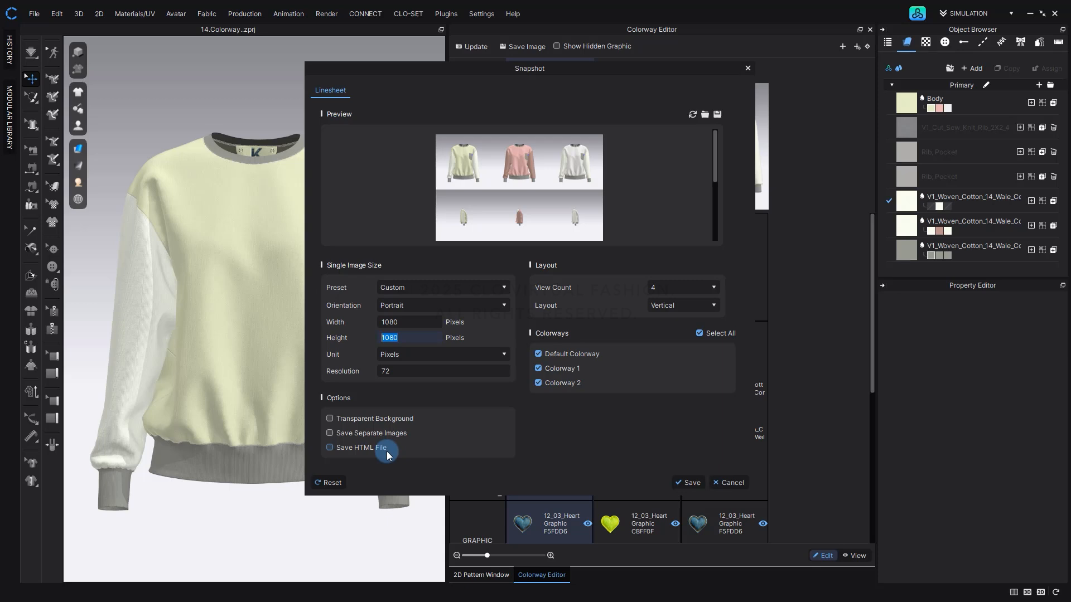
Save the snapshot with a transparent background, separate images and a view count of 1, and check the exported files.
click(393, 420)
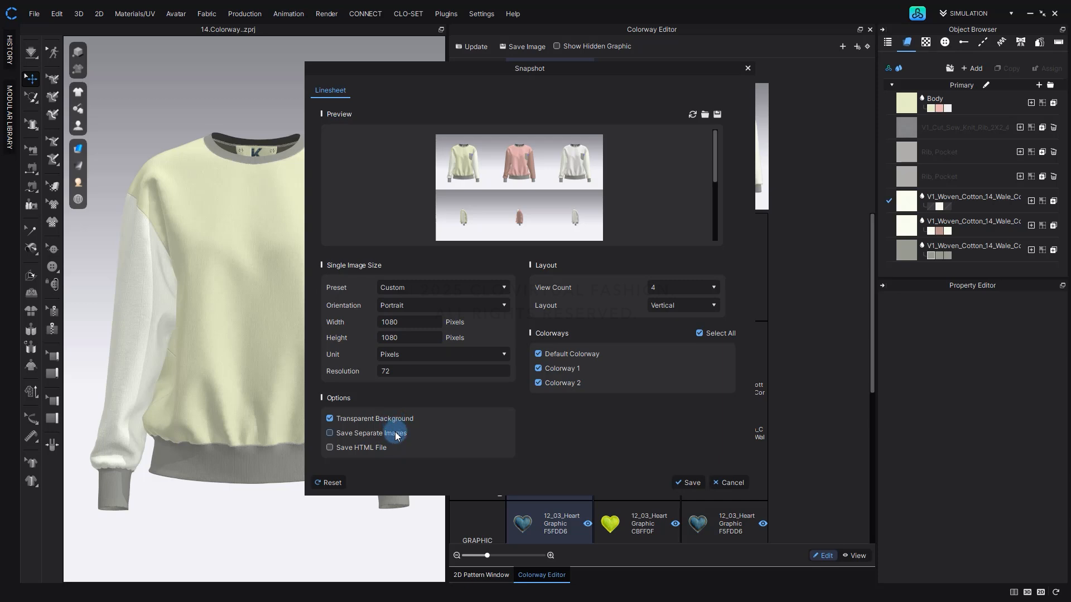
click(397, 436)
click(659, 289)
click(659, 300)
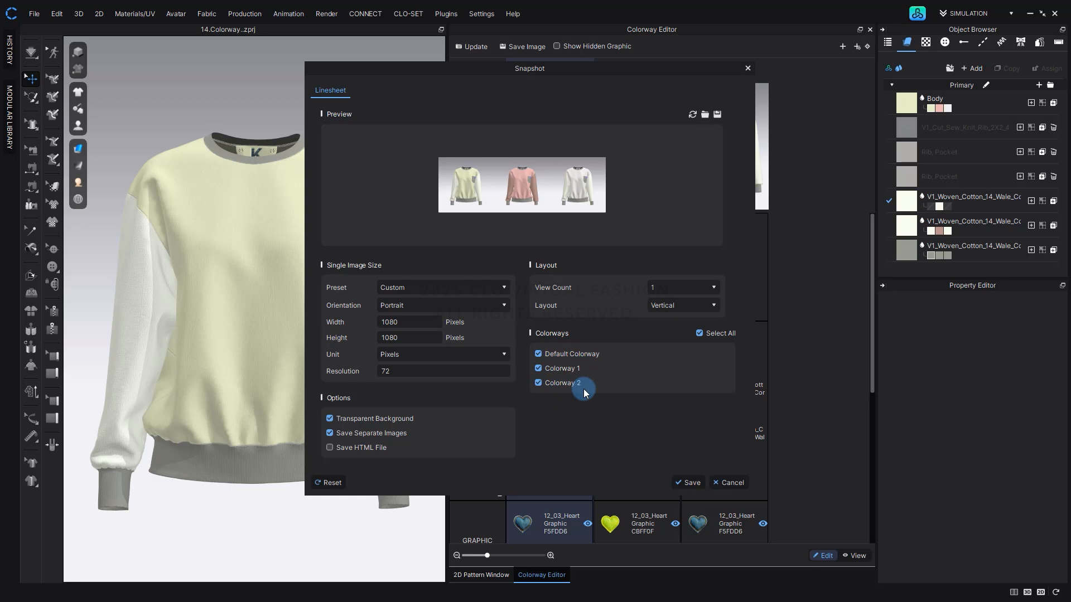
click(688, 484)
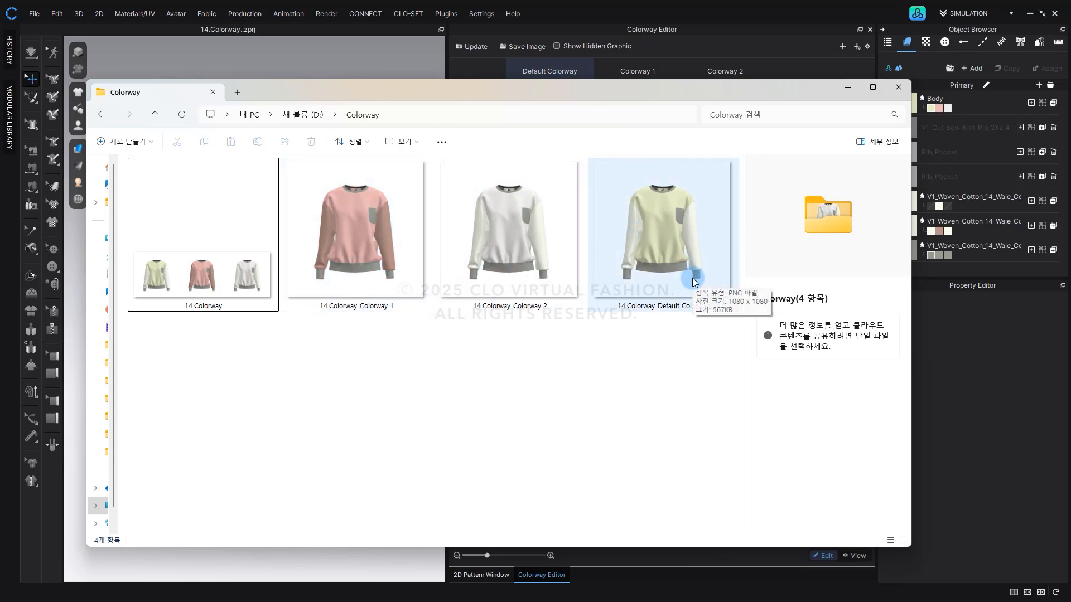
click(848, 89)
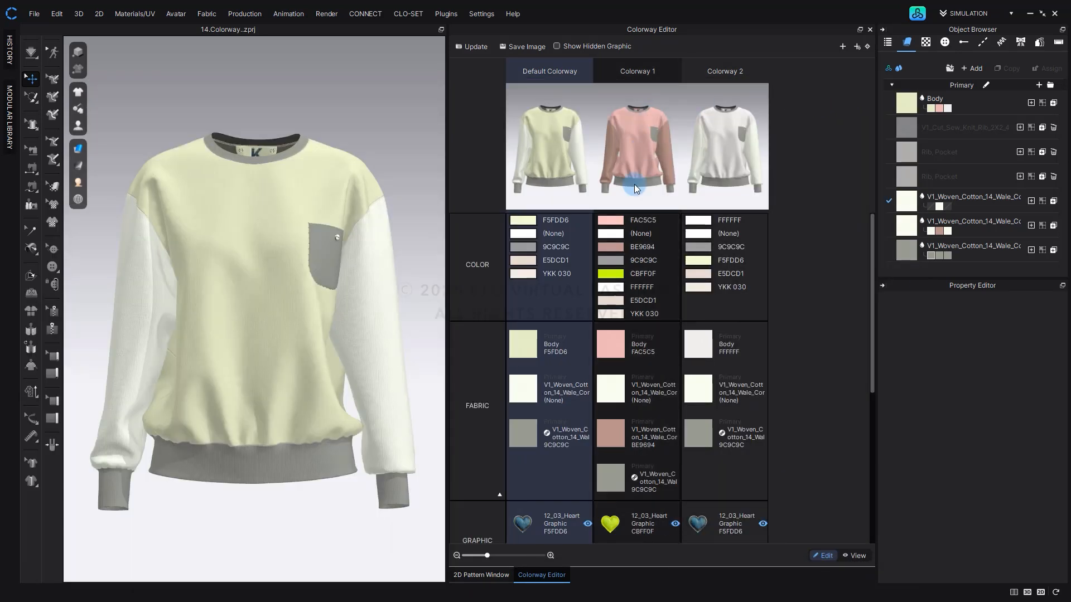
Review the 3D Window and Colorway Editor options for saving a colorway image.
click(727, 447)
click(530, 47)
click(501, 274)
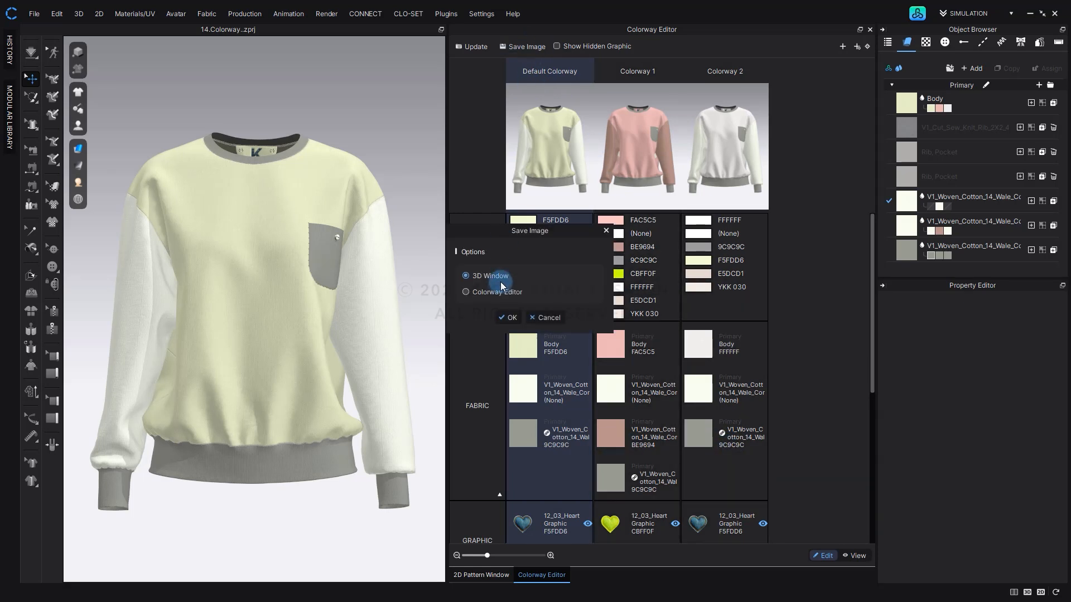
click(510, 317)
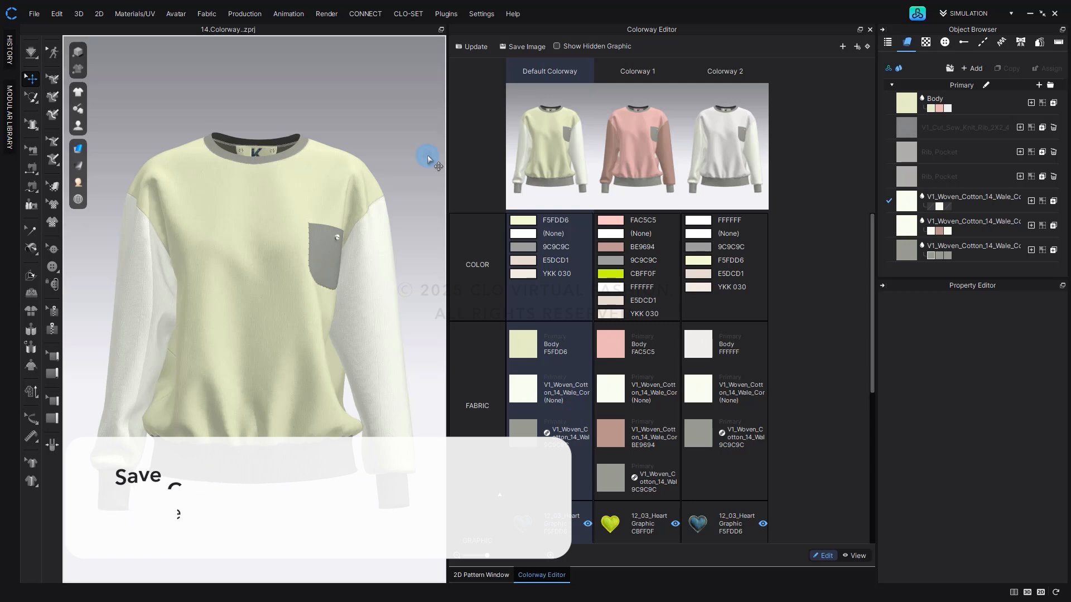
Open the Render window and display its image and video properties.
click(328, 13)
click(332, 26)
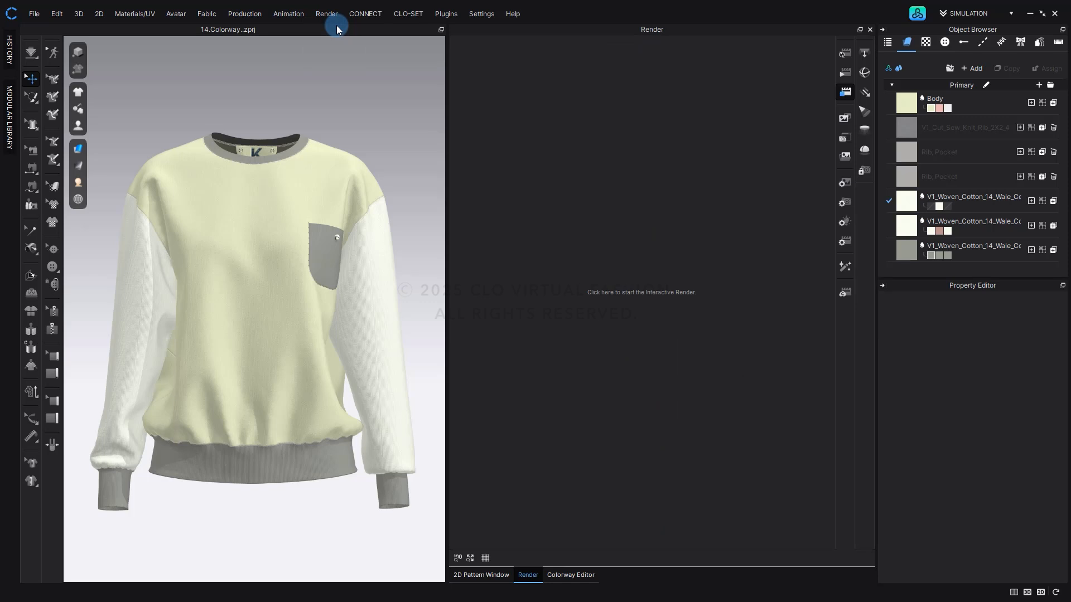
click(847, 182)
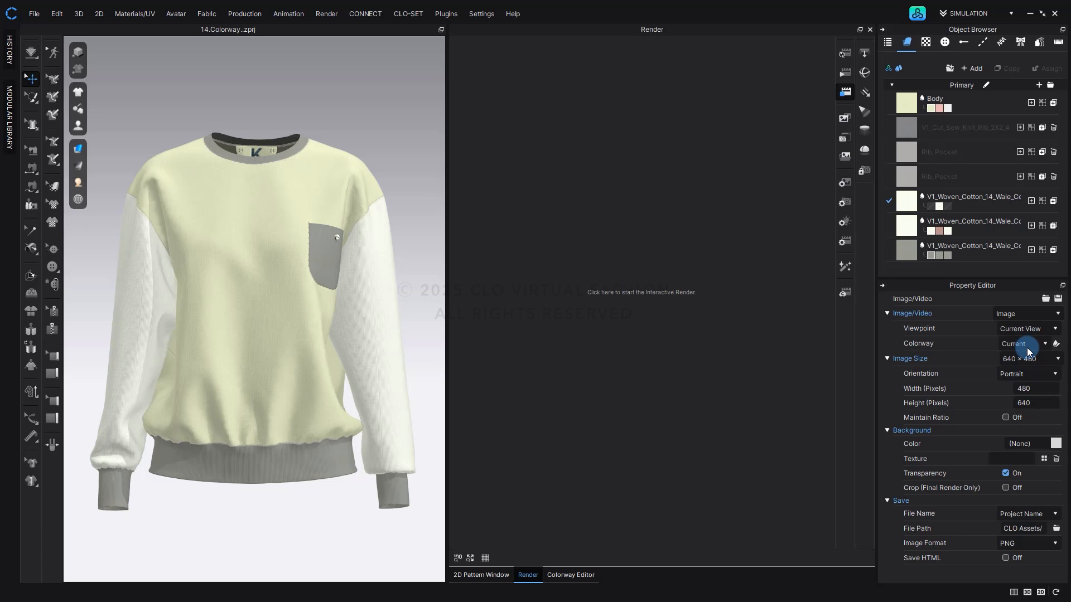
Include all colorways in the render: Default Colorway, Colorway 1 and Colorway 2.
click(1056, 345)
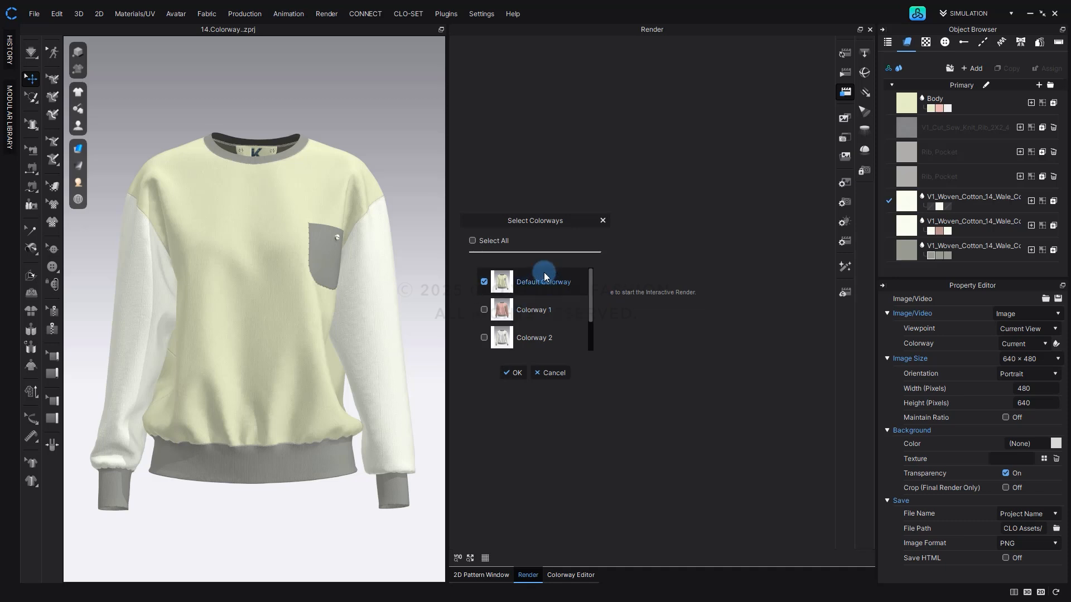
click(472, 241)
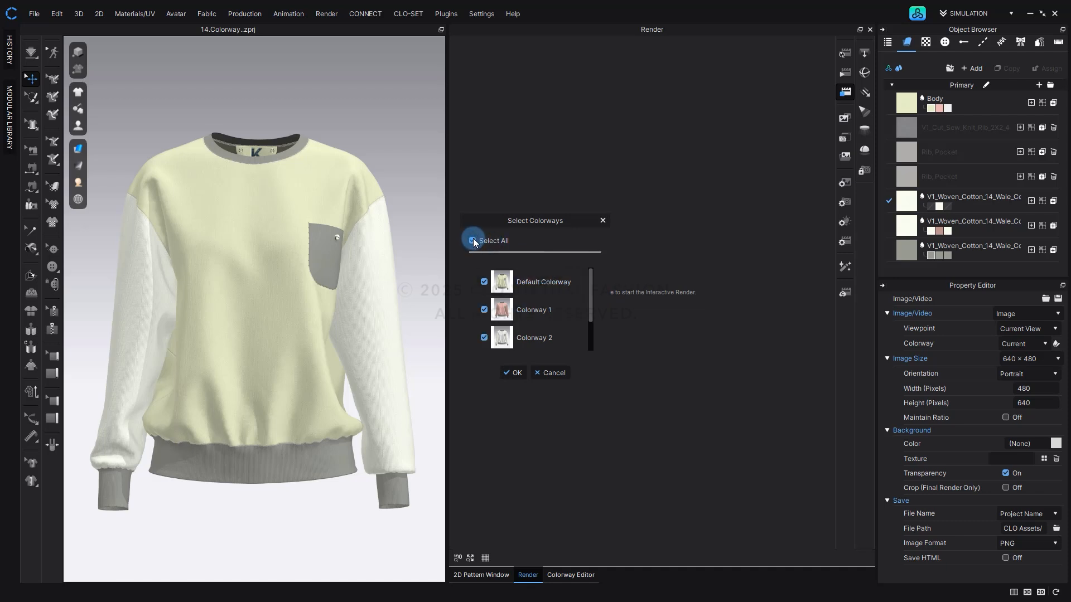
click(484, 339)
click(485, 339)
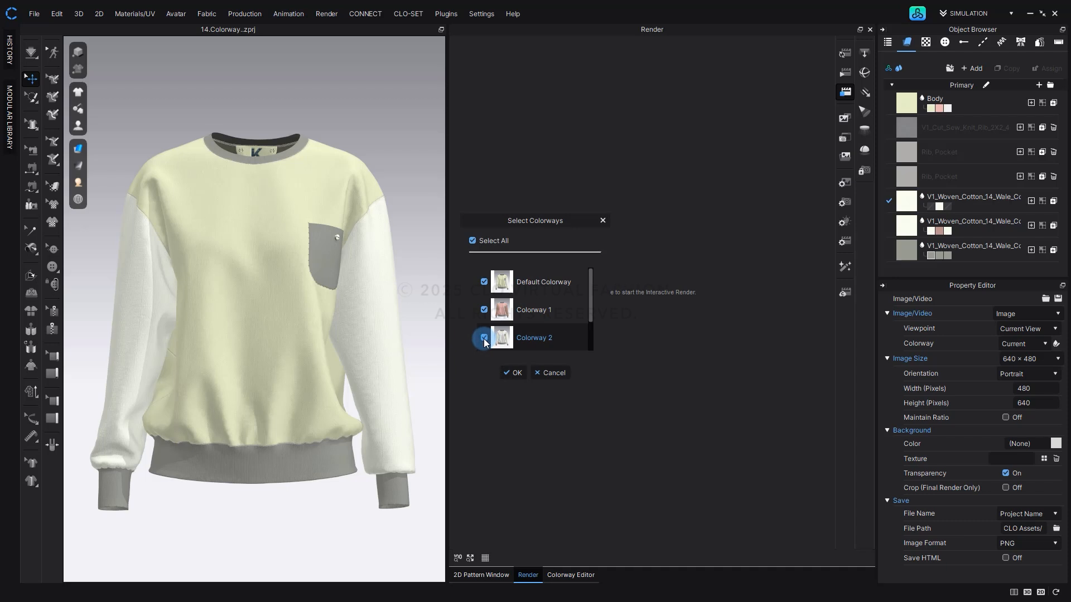
click(517, 373)
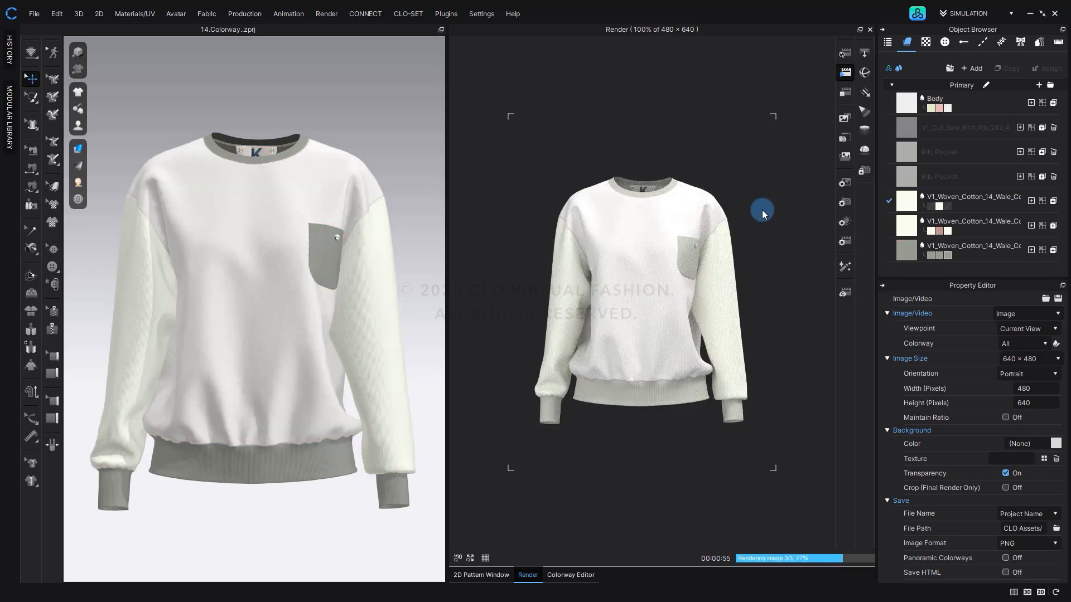
Check the rendered images of all three colorways in the render folder, and return to the garment project.
click(504, 329)
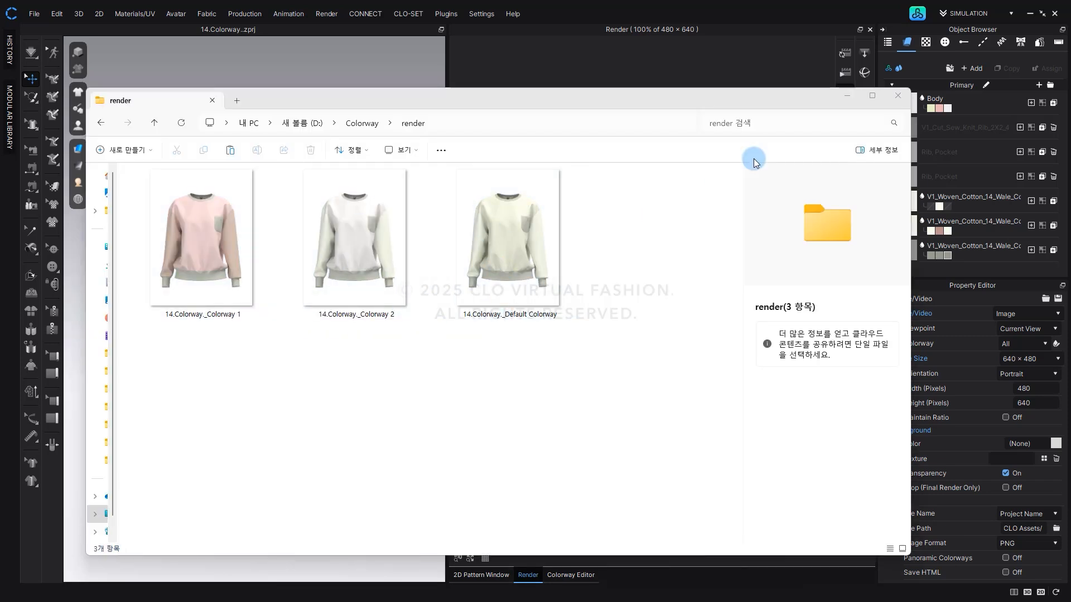
click(853, 97)
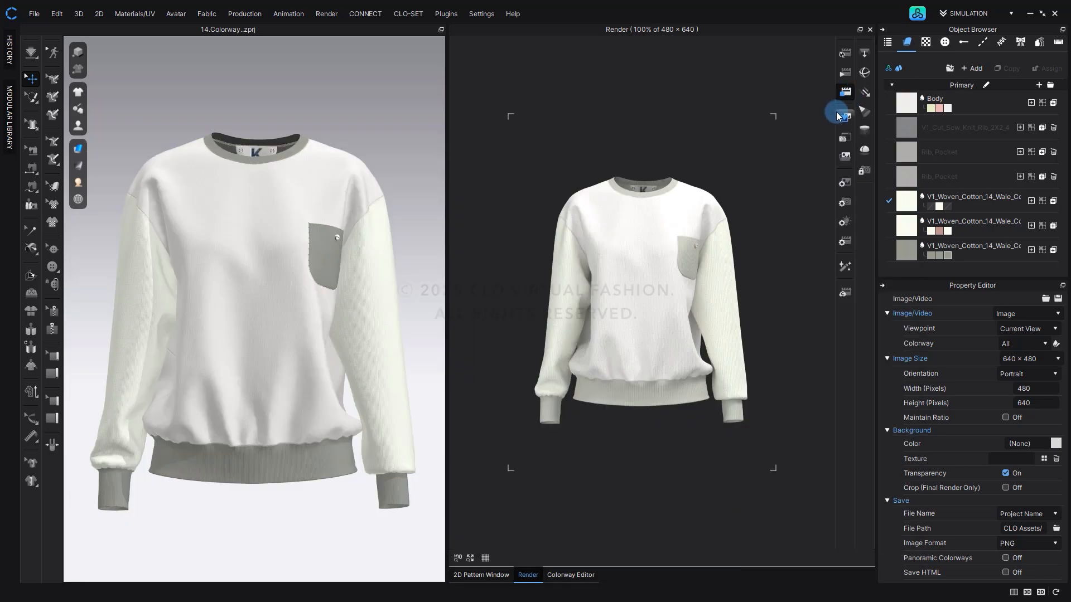
Upload the 14.Colorway..zprj project to CLO-SET as new content, keeping the preselected CLO Essential Workflow destination.
click(410, 14)
click(414, 35)
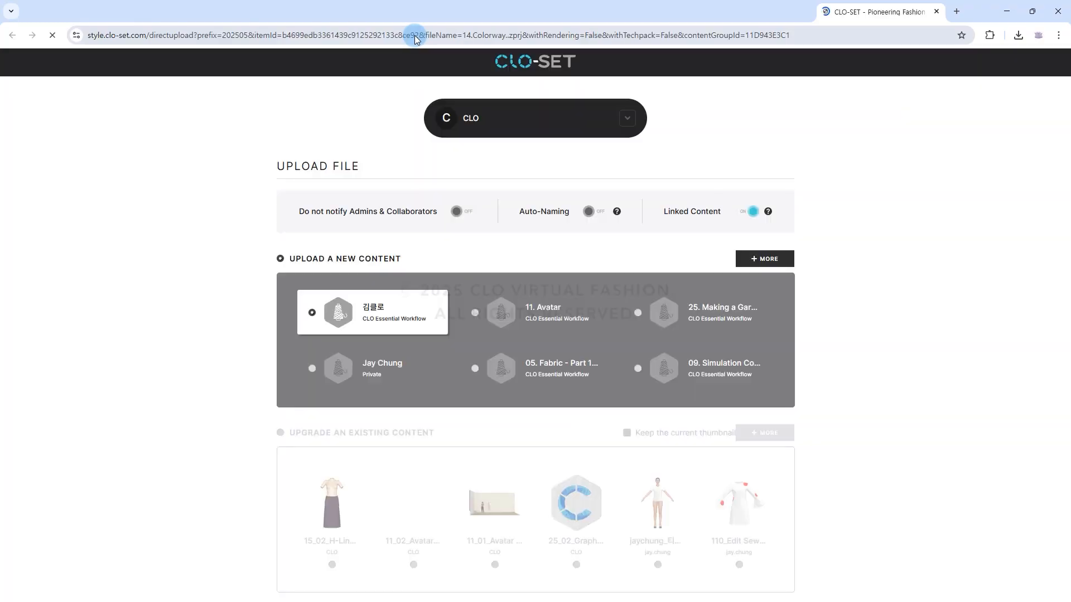
scroll(551, 429, down, 2)
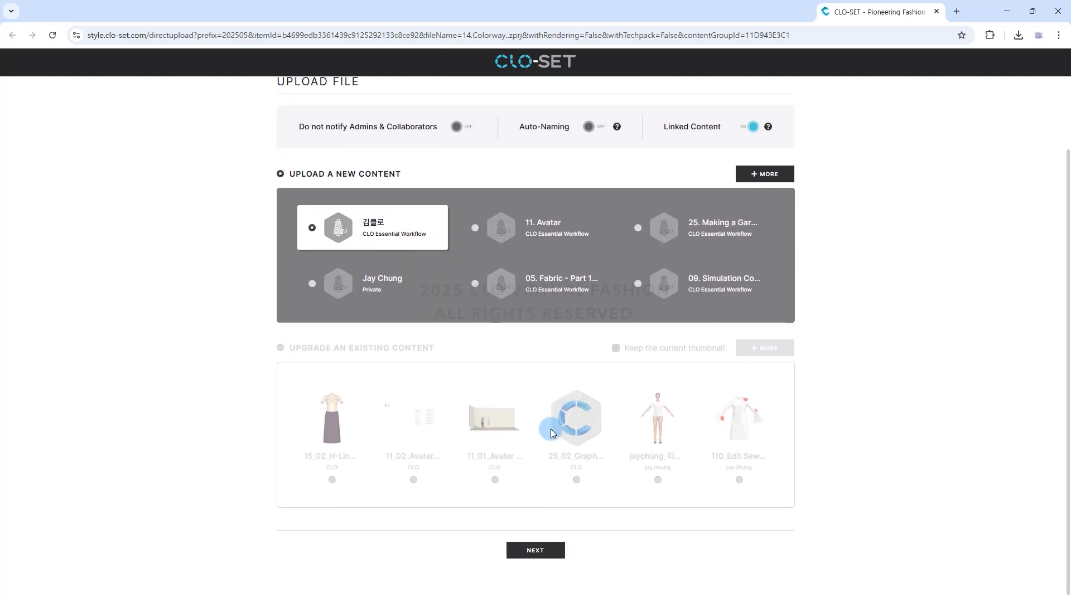
click(546, 534)
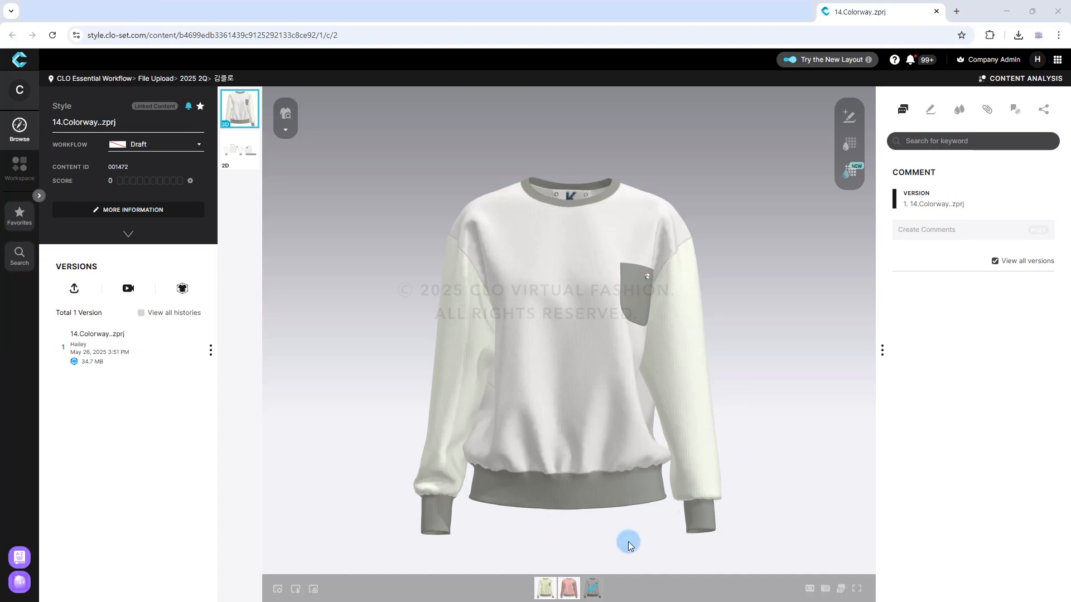
View the uploaded sweatshirt in its pink colorway and in its pale yellow-green default colorway.
mouse_move(575, 588)
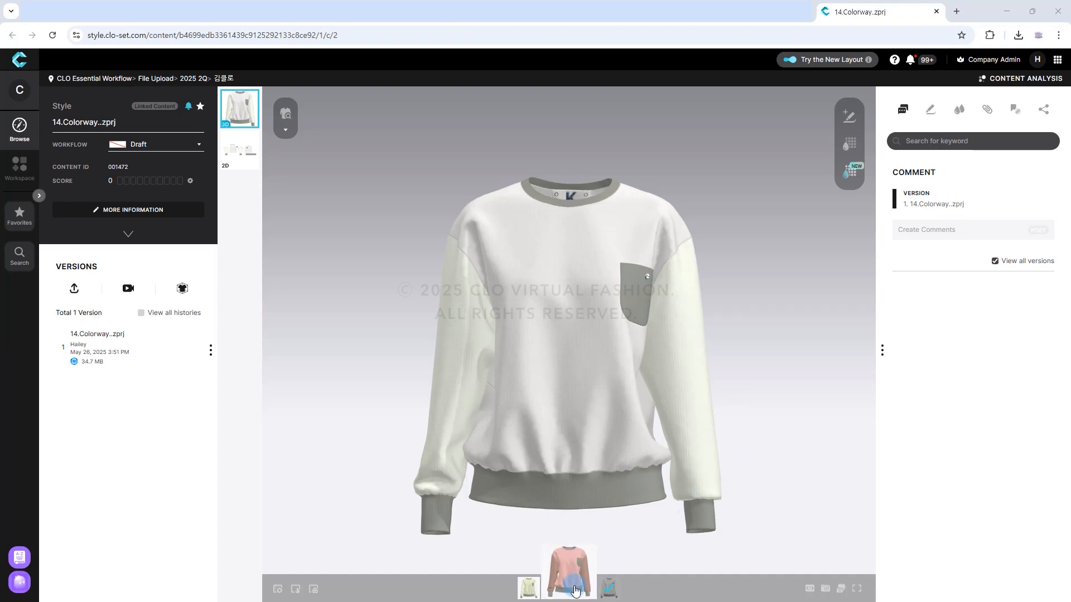
click(576, 590)
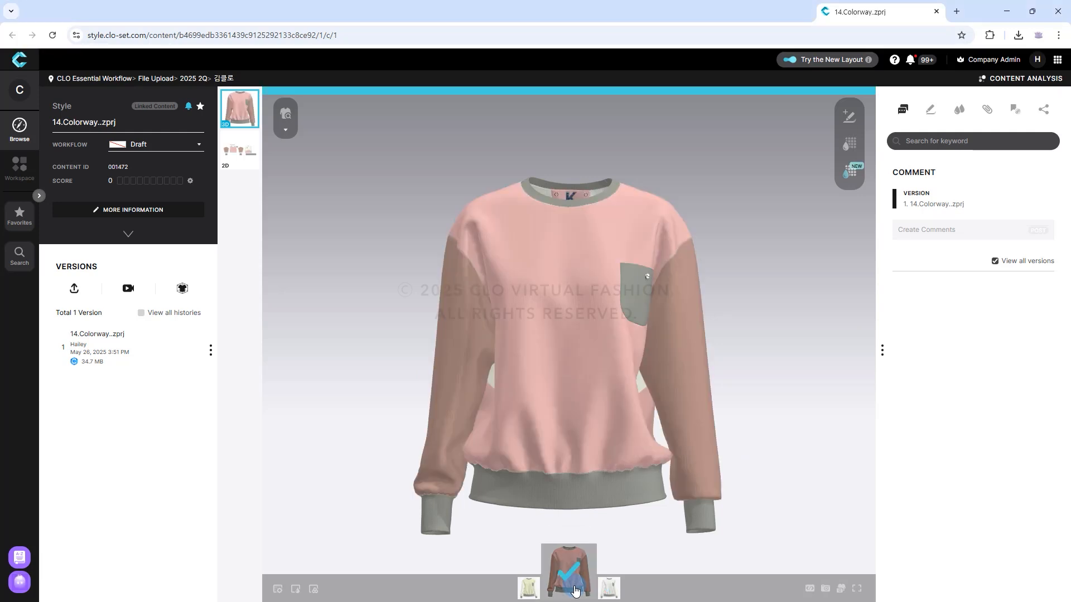
mouse_move(530, 590)
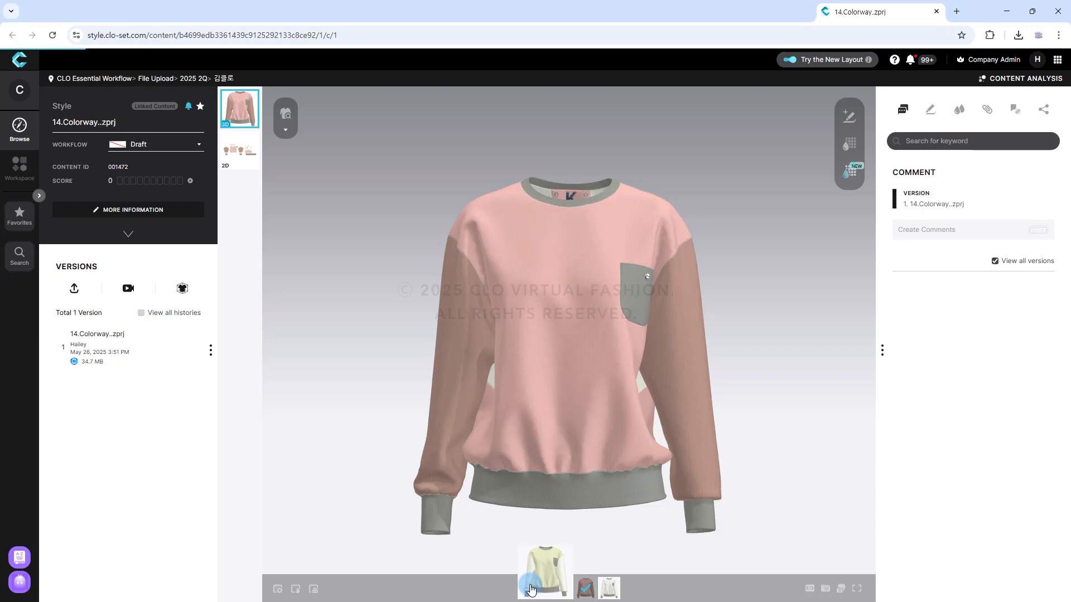
click(530, 589)
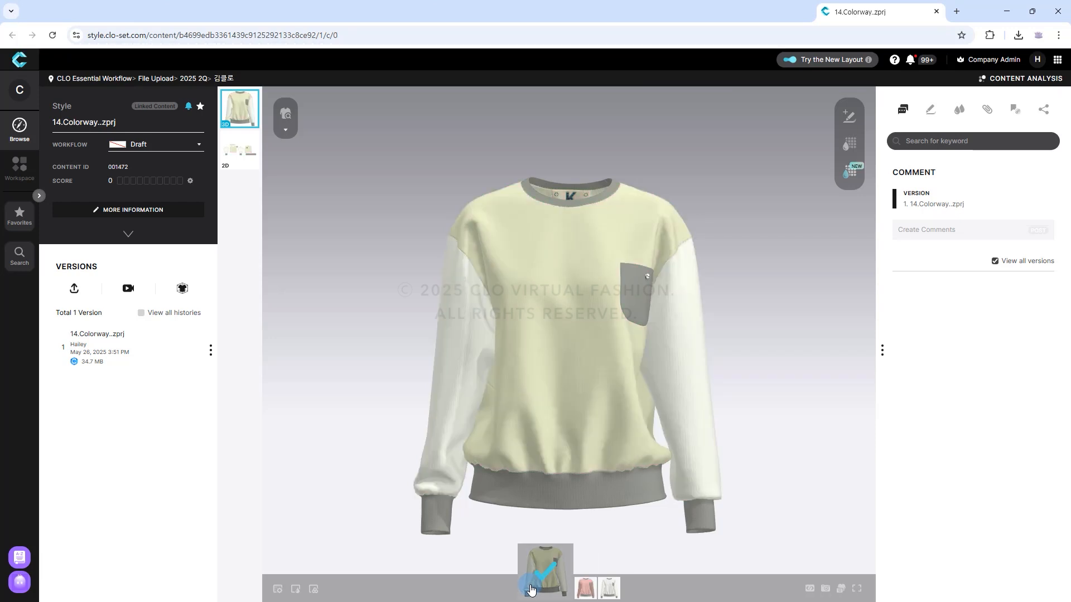